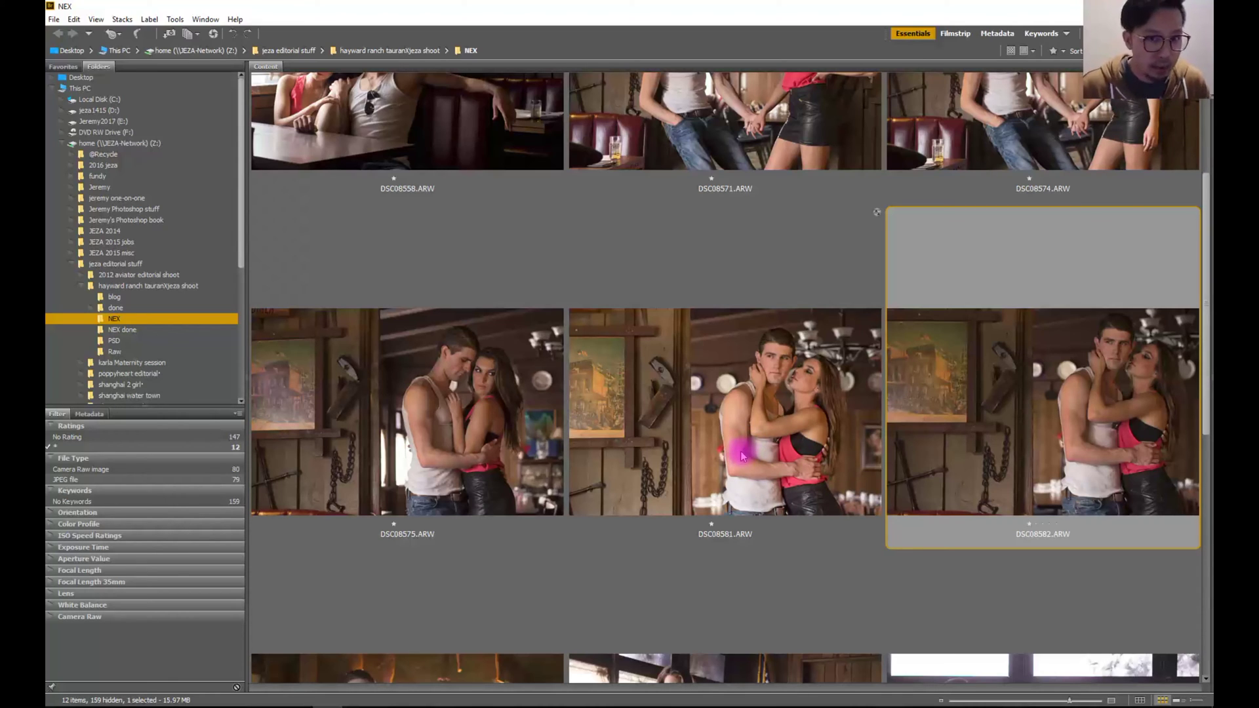
- Open the photo DSC08582.ARW in Camera Raw
left_click(796, 461)
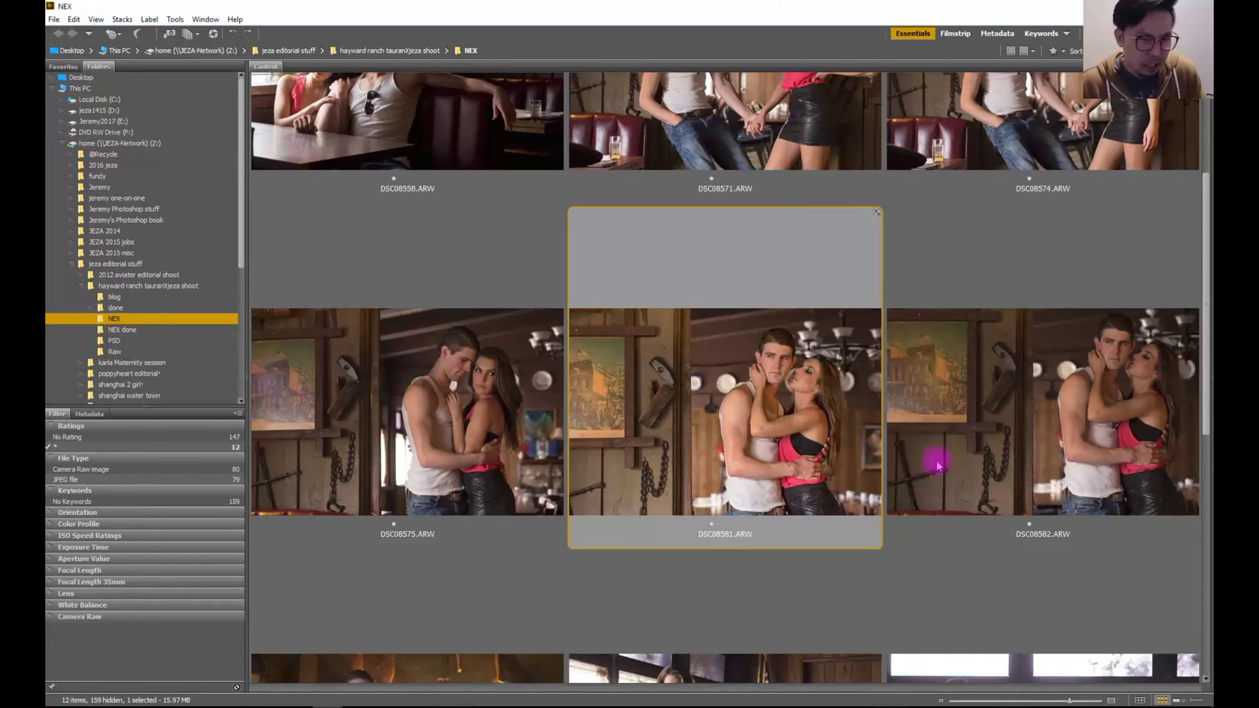
left_click(958, 443)
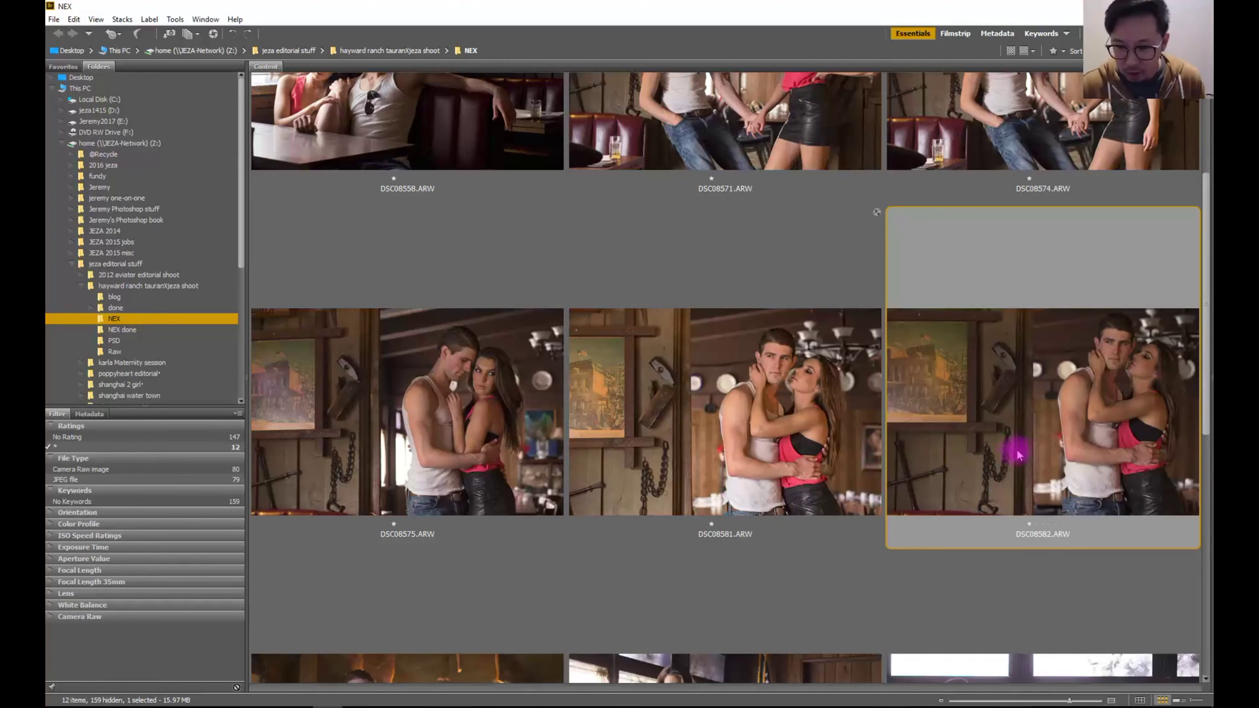
key("space")
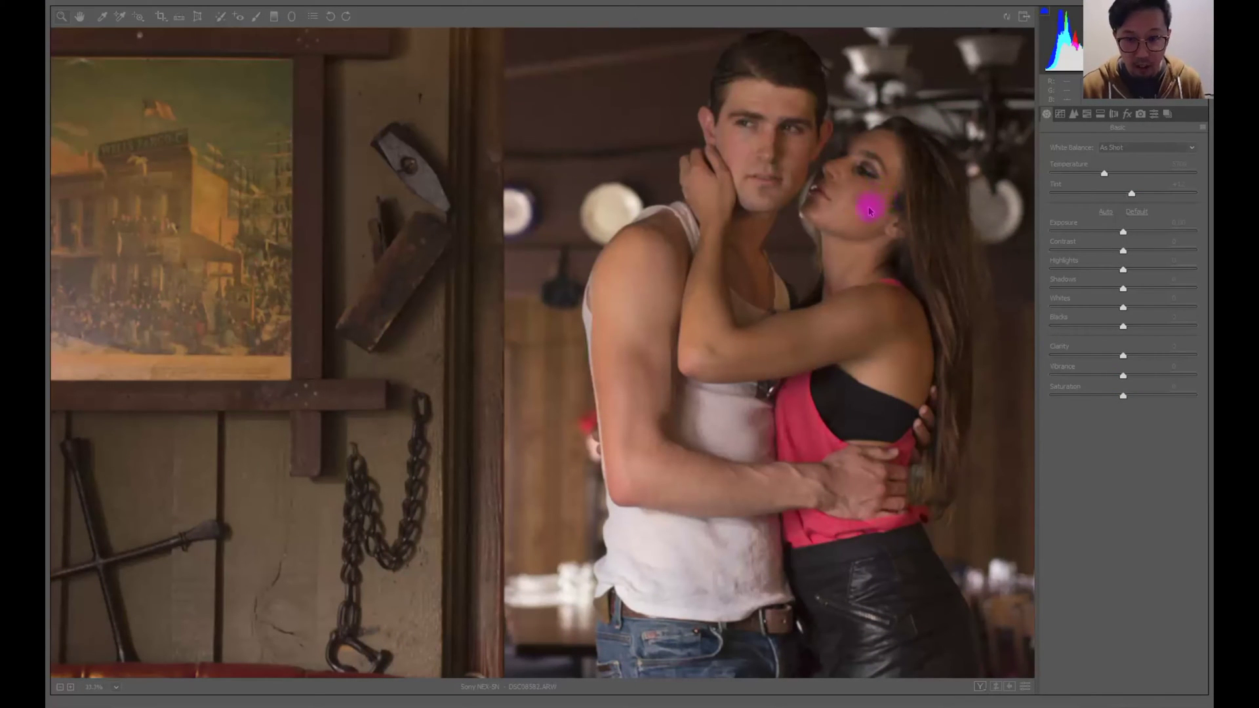
- Set the photo's Exposure to +0.30 and Highlights to -8 in the Basic adjustments
key("ctrl+minus")
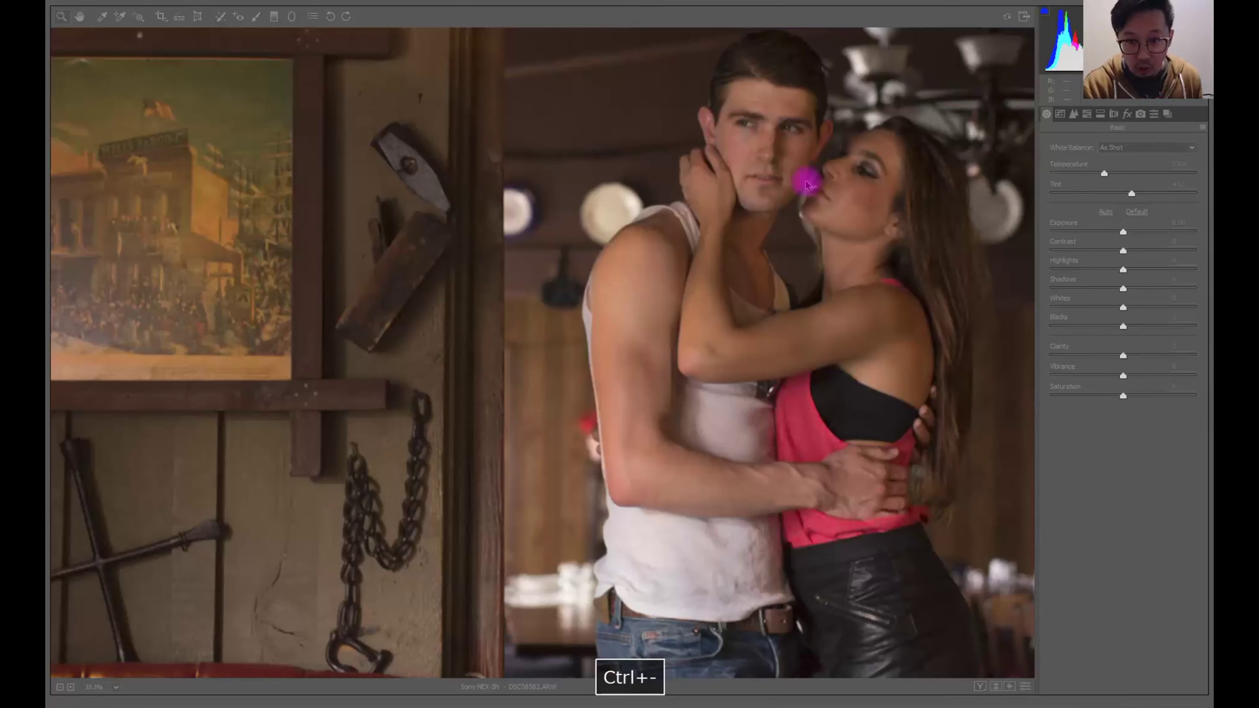
left_click(623, 210, "ctrl")
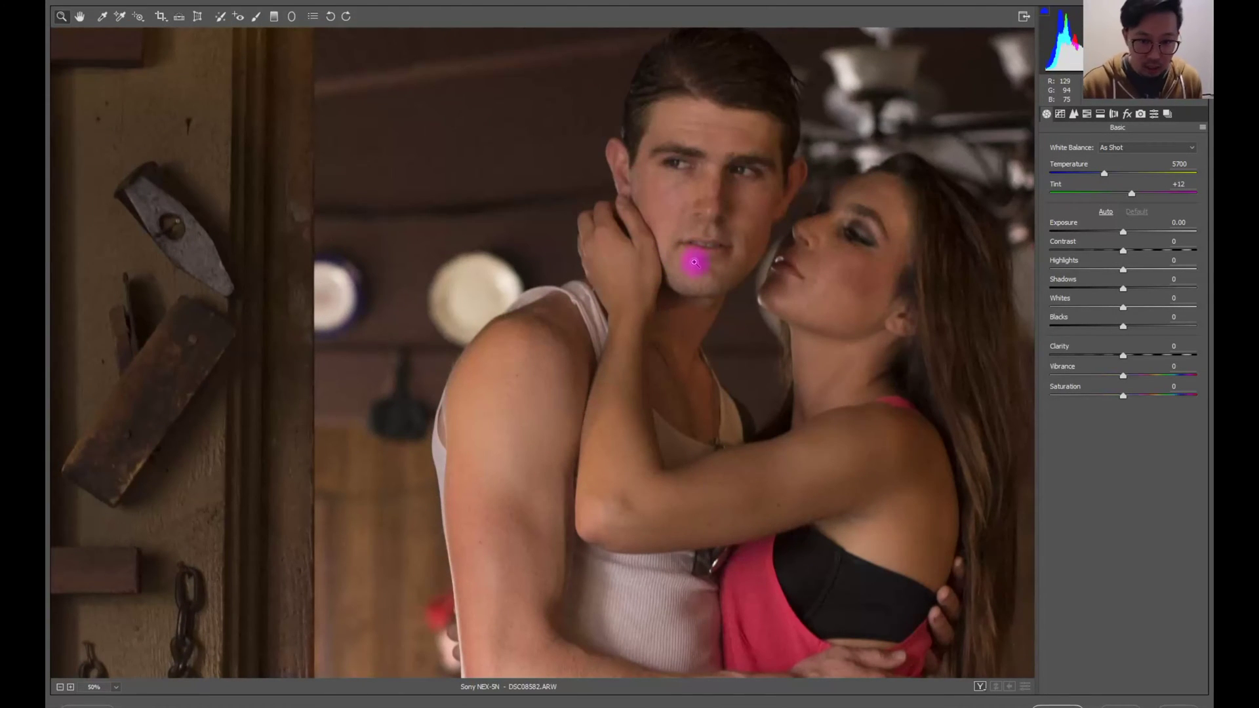
key("ctrl+minus")
key("ctrl+minus")
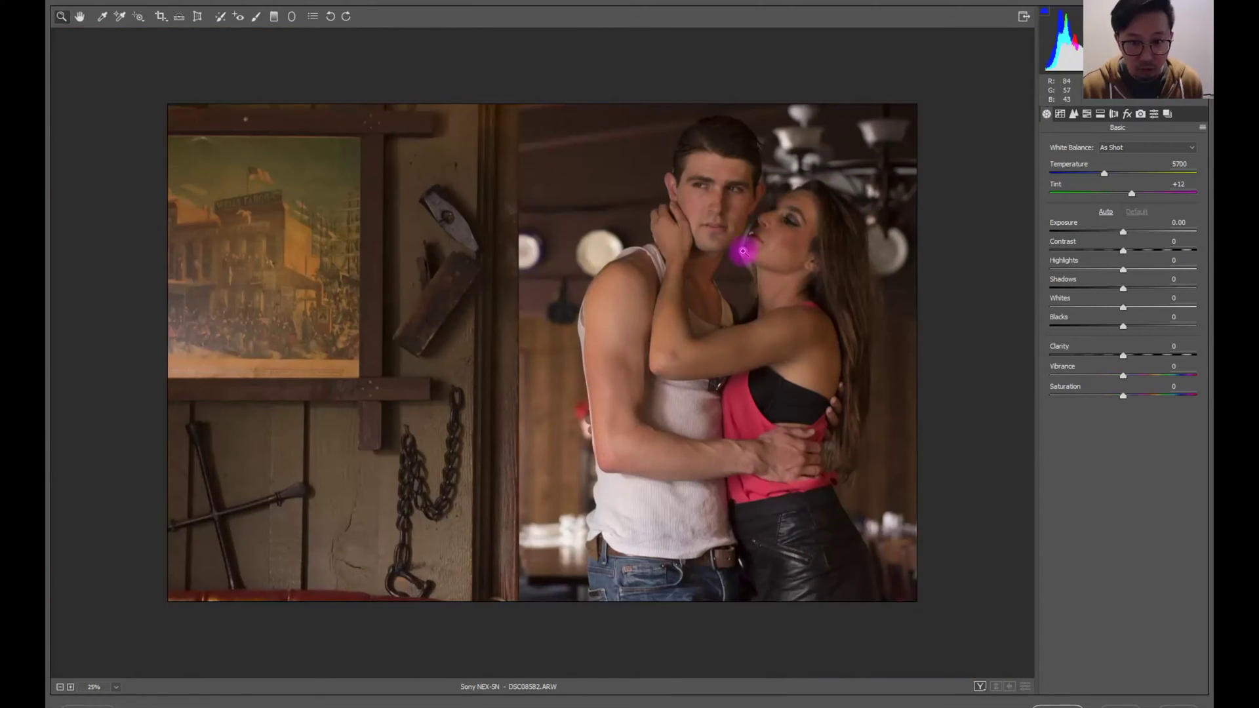
mouse_move(740, 253)
left_mouse_down()
mouse_move(734, 236)
mouse_move(674, 260)
mouse_move(735, 235)
left_mouse_up()
key("space")
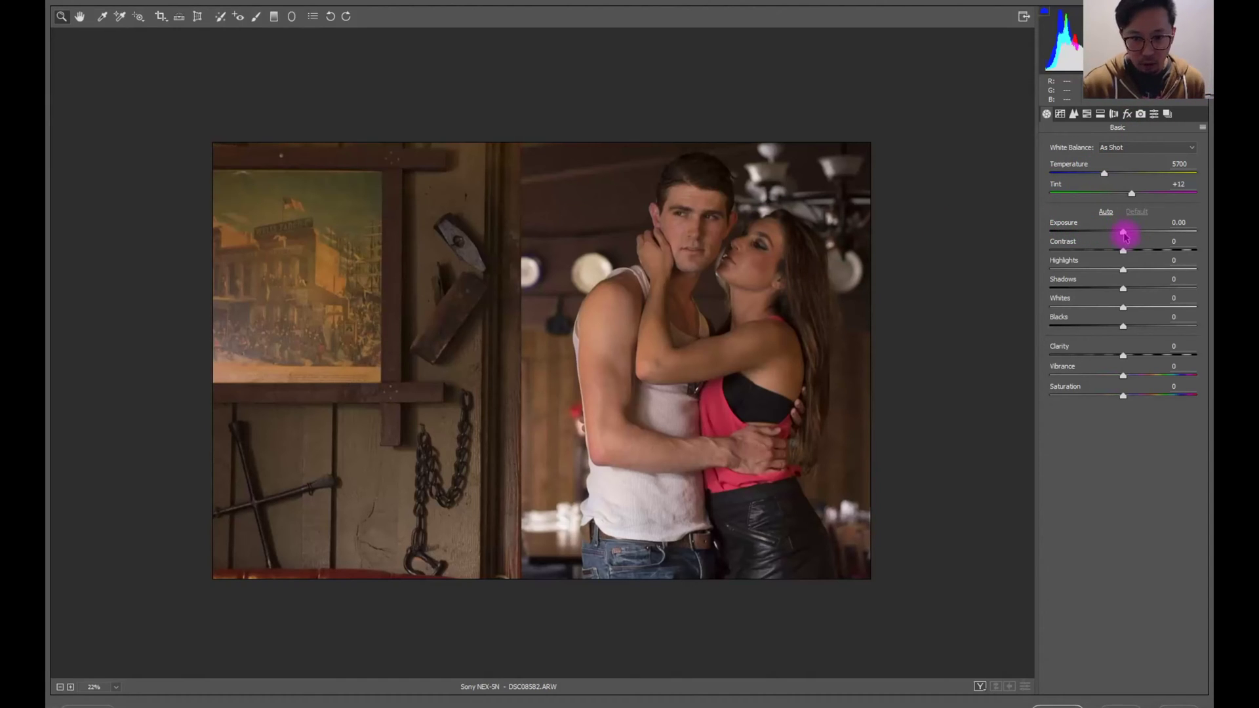
left_click_drag(1126, 235, 1130, 234)
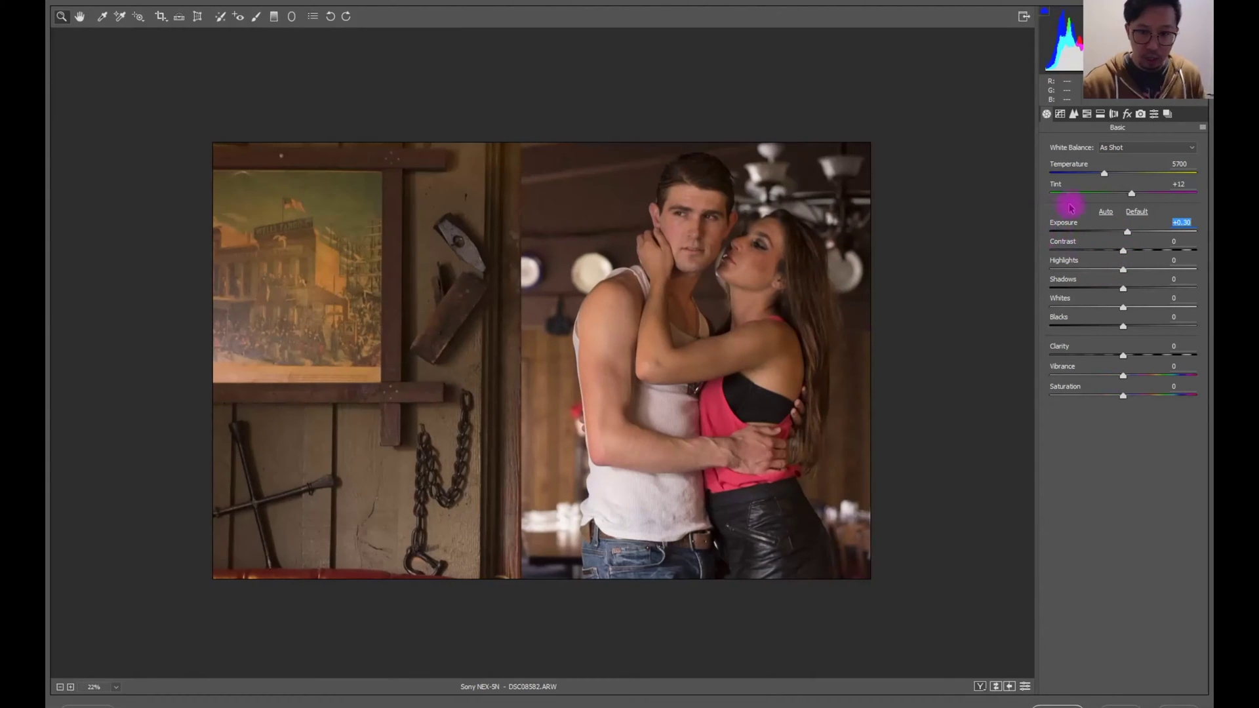
left_click_drag(1125, 273, 1119, 272)
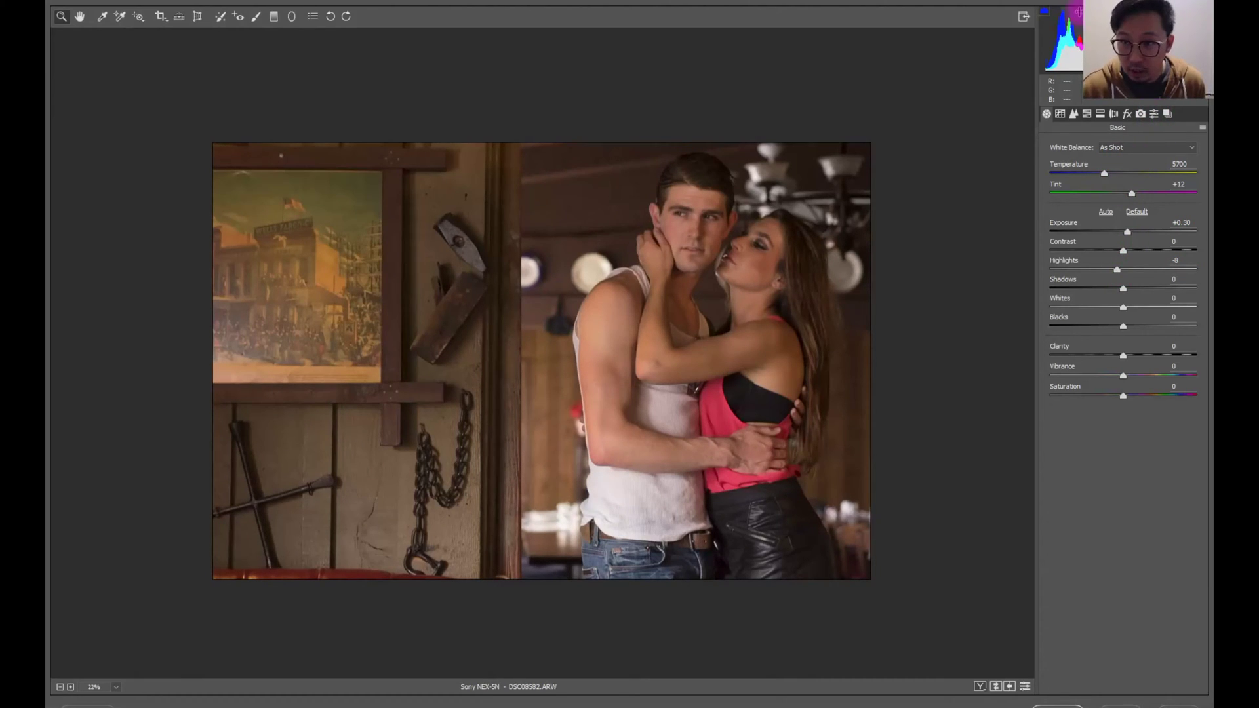
- Set Shadows to +13, Blacks to +8 and Vibrance to +5 in the Basic adjustments
left_click(1045, 13)
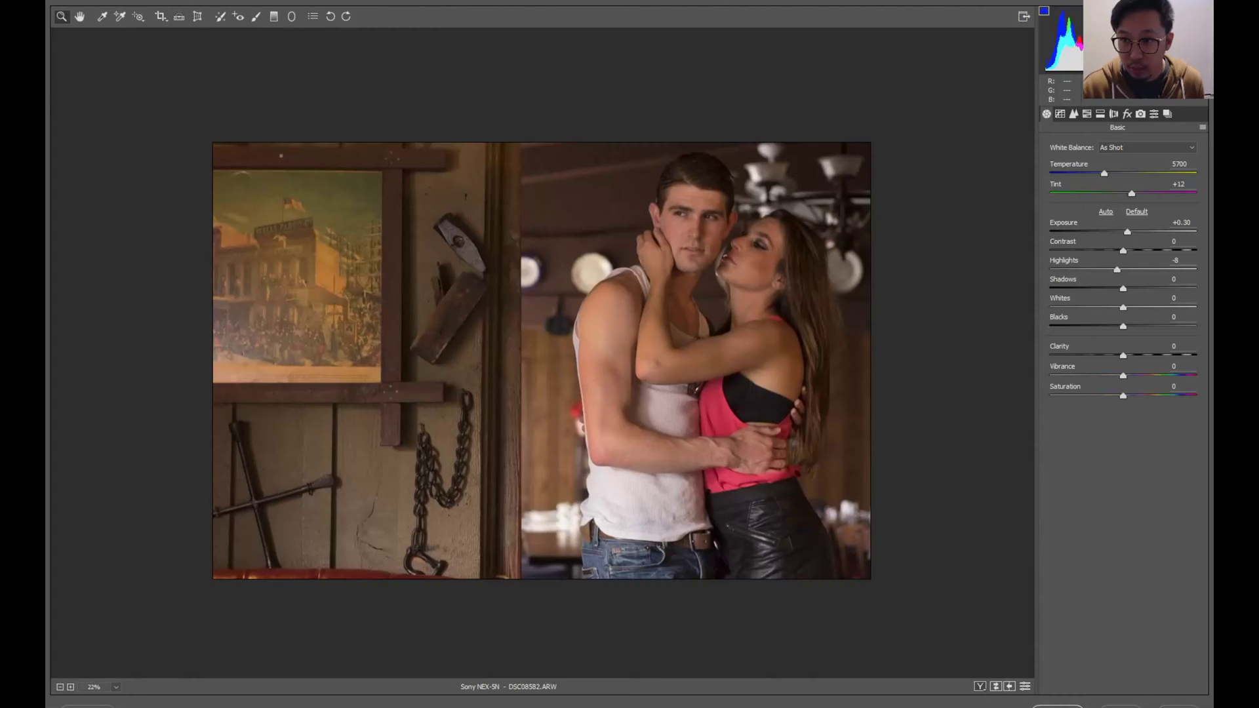
left_click(1044, 13)
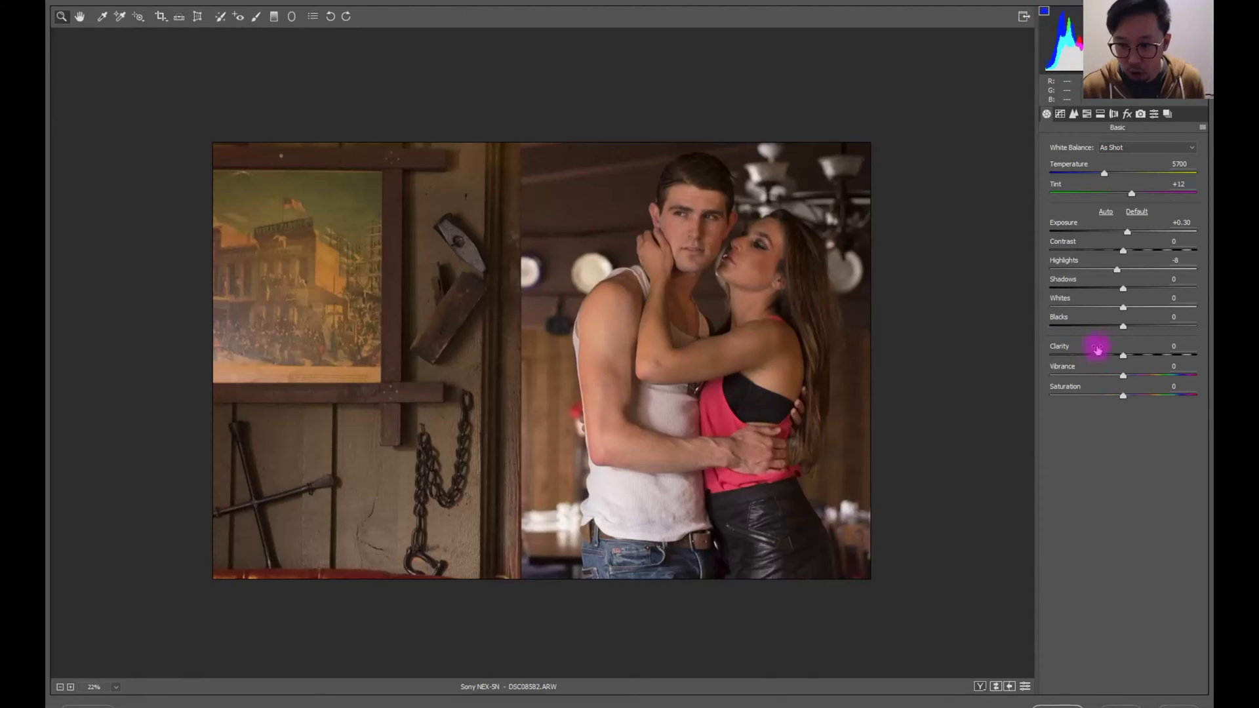
left_click(1128, 289)
left_click_drag(1128, 290, 1128, 328)
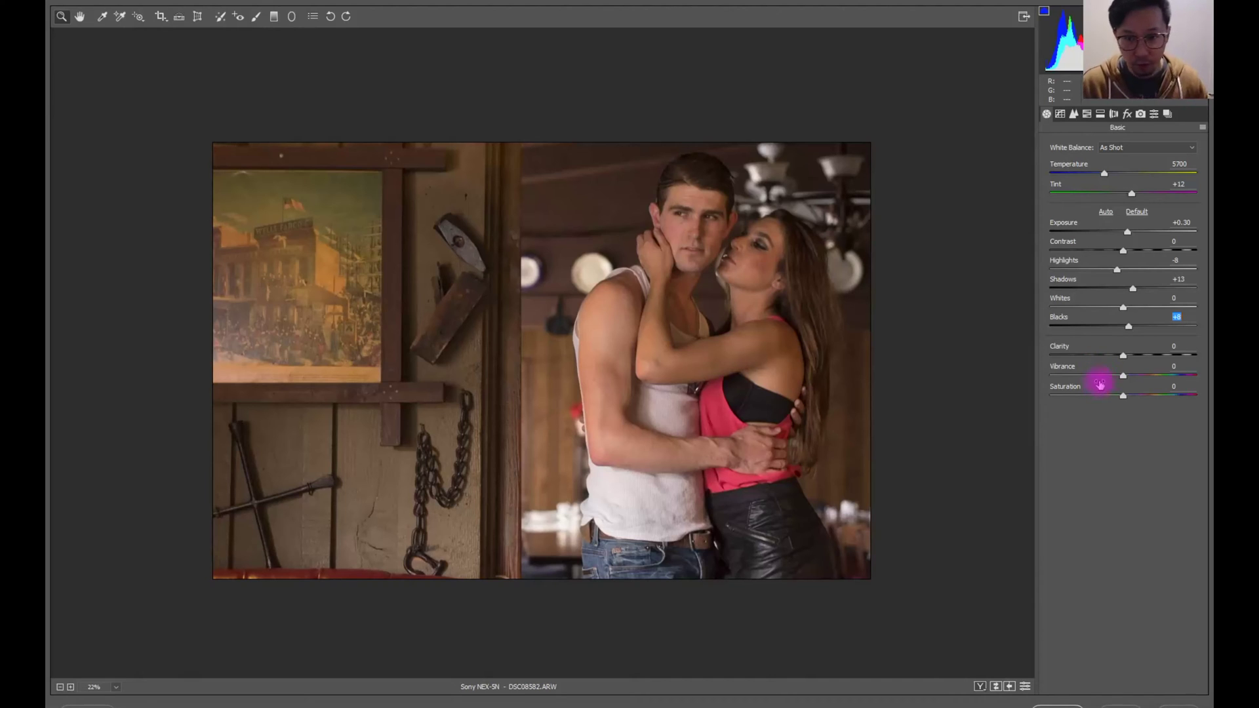
left_click_drag(1123, 376, 1127, 375)
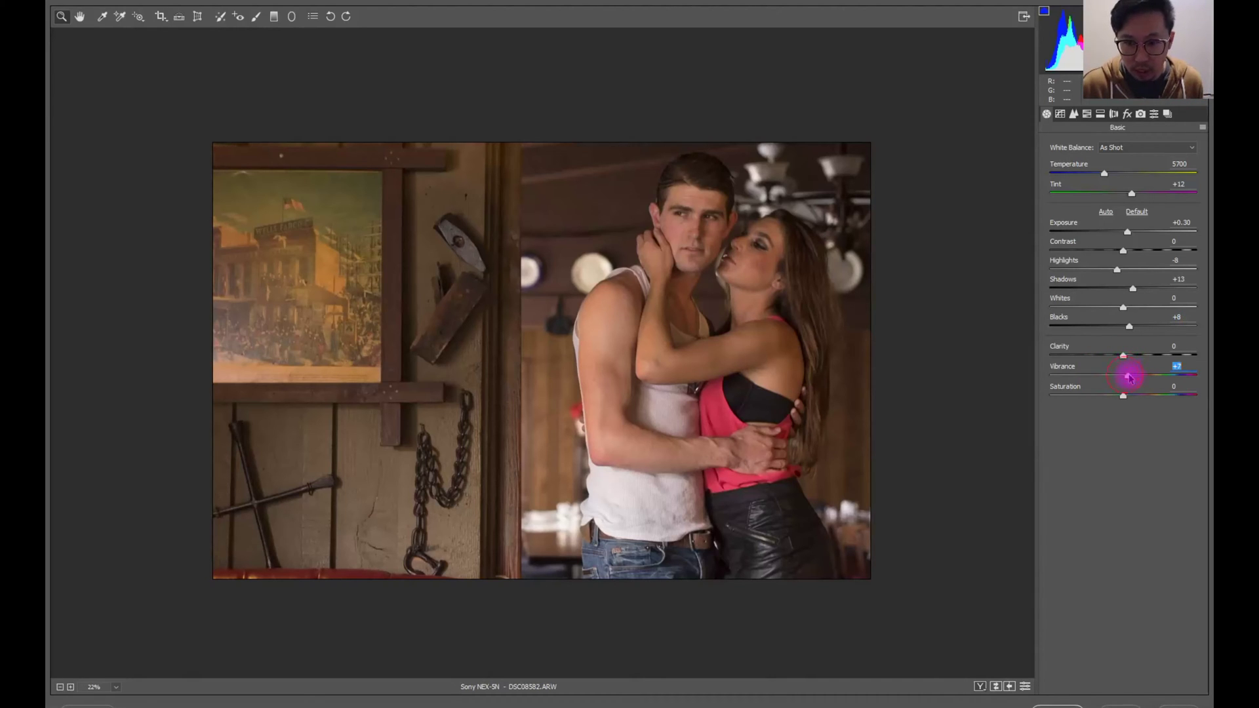
- Set Luminance noise reduction to 69, Sharpening Amount to 107 and Masking to 58 in the Detail settings
left_click_drag(666, 217, 730, 219)
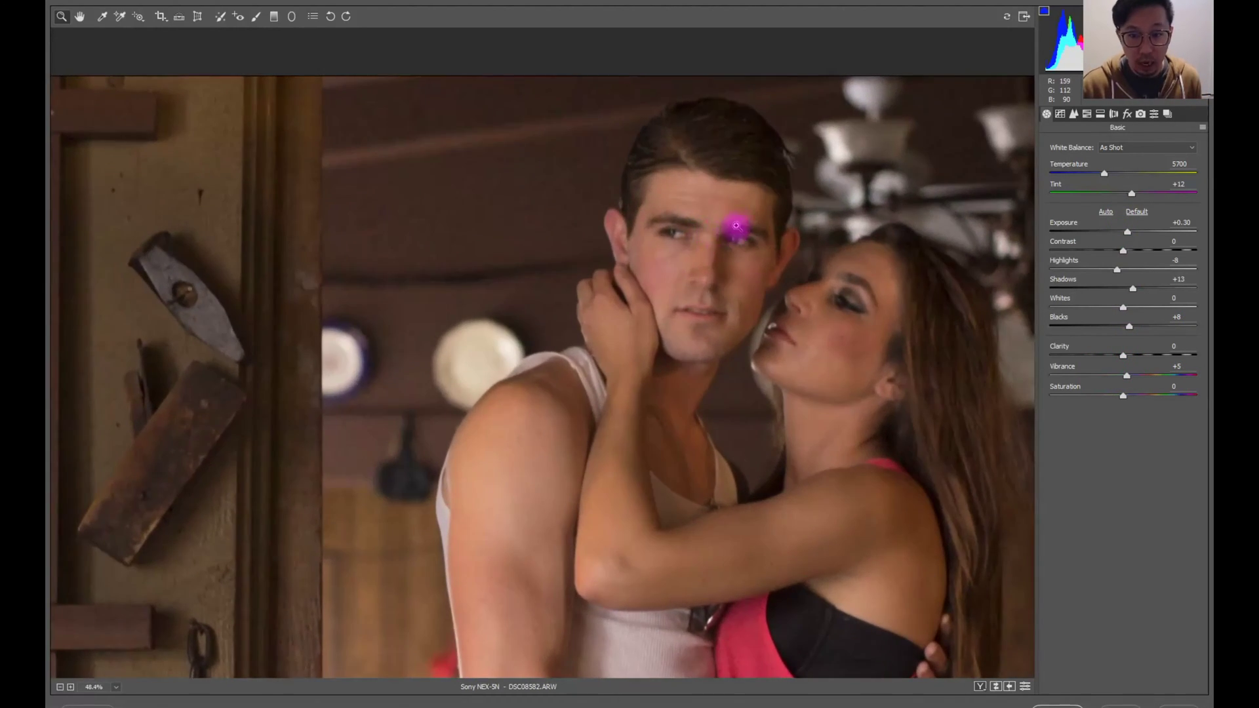
left_click(1076, 118)
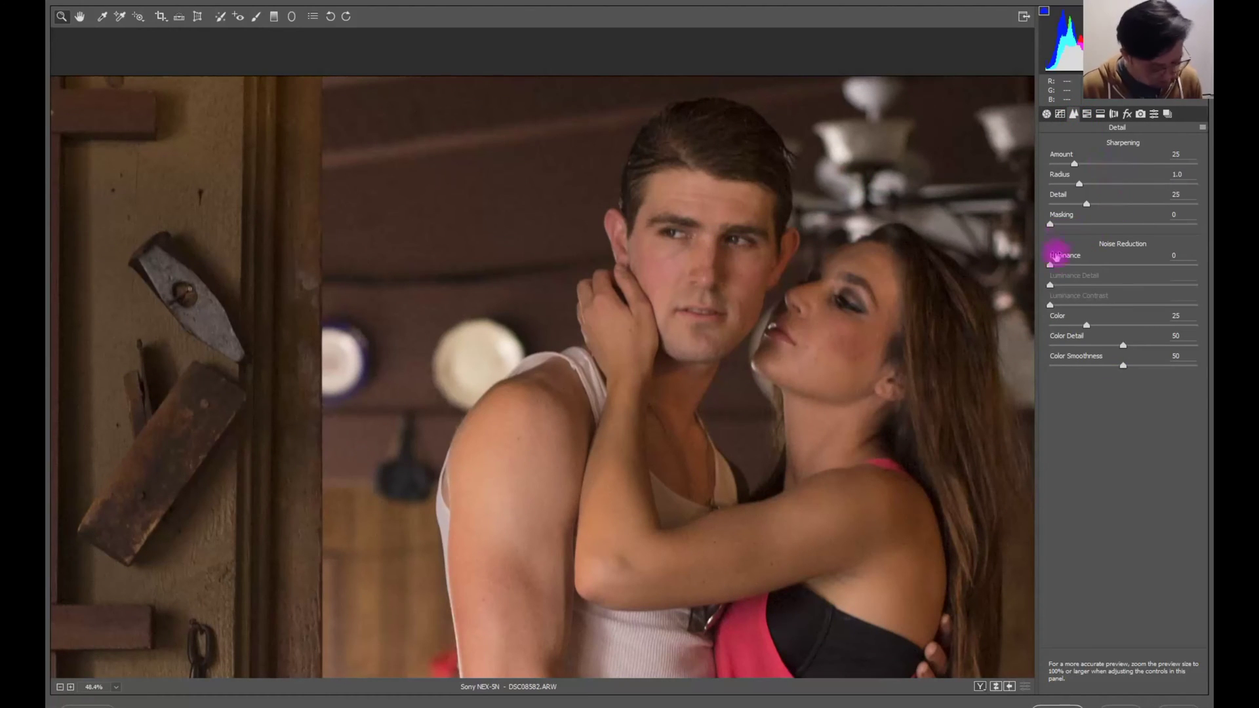
left_click_drag(1055, 267, 1144, 264)
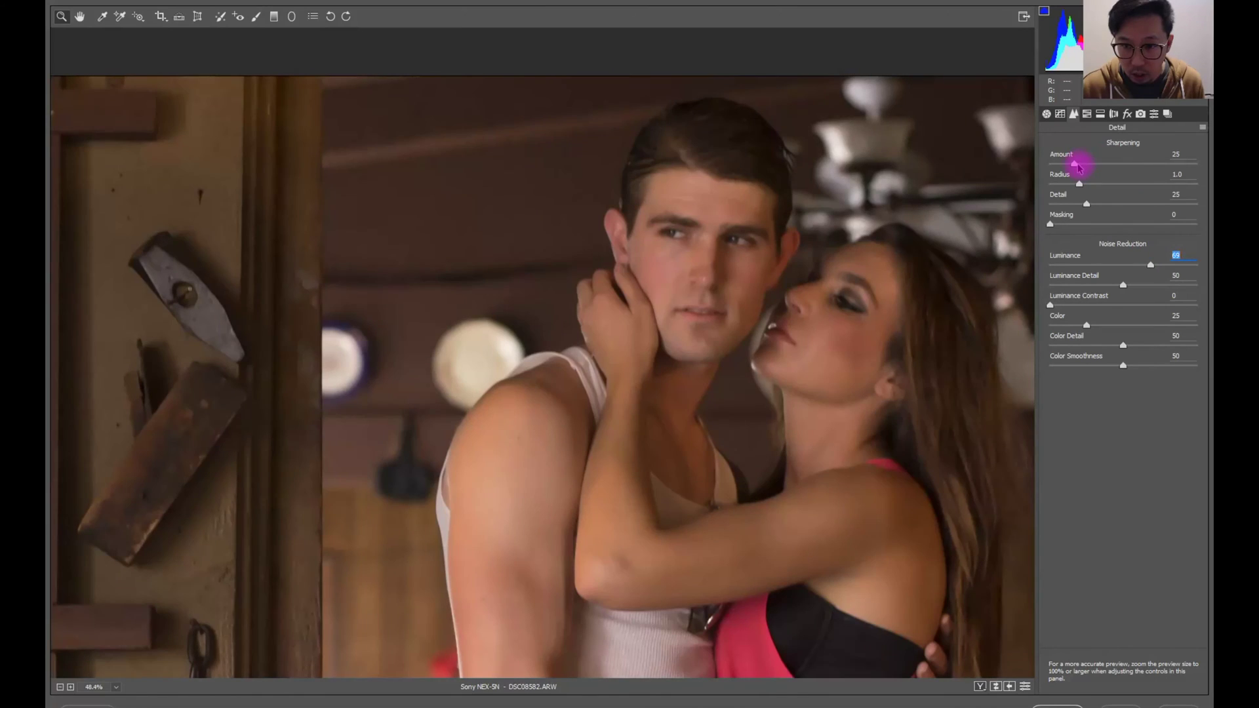
left_click_drag(1075, 163, 1151, 165)
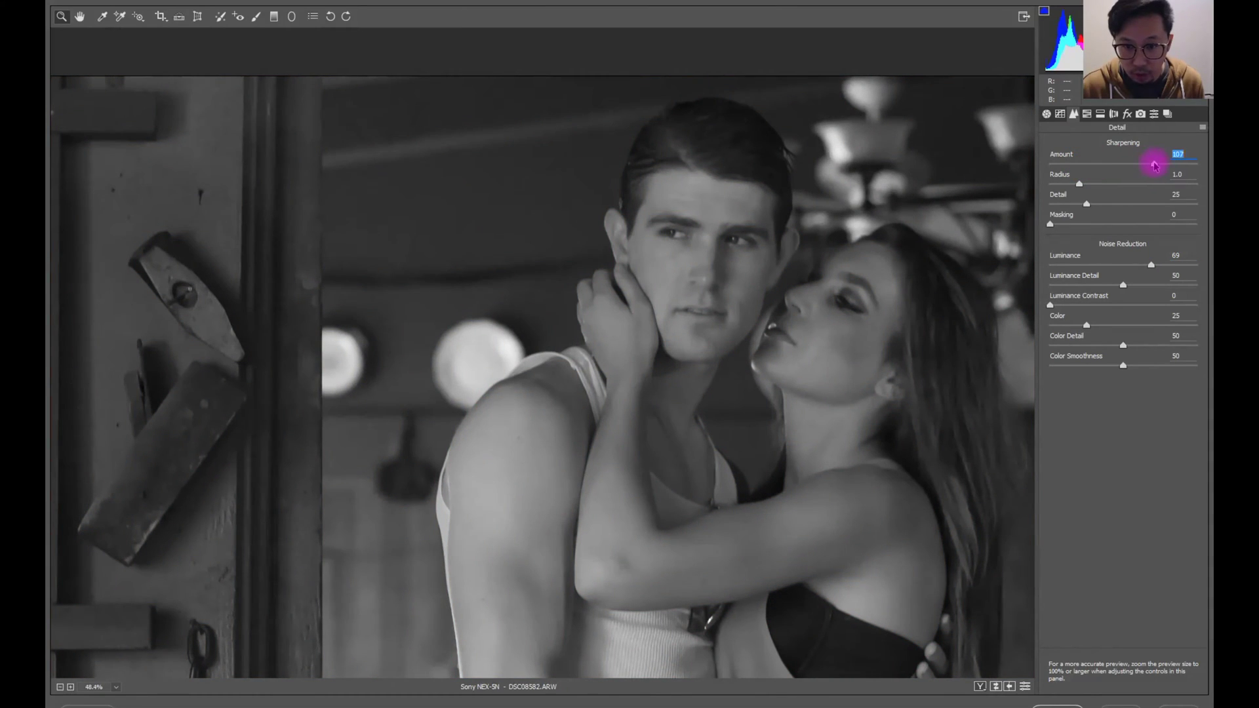
left_click_drag(1050, 224, 1133, 226)
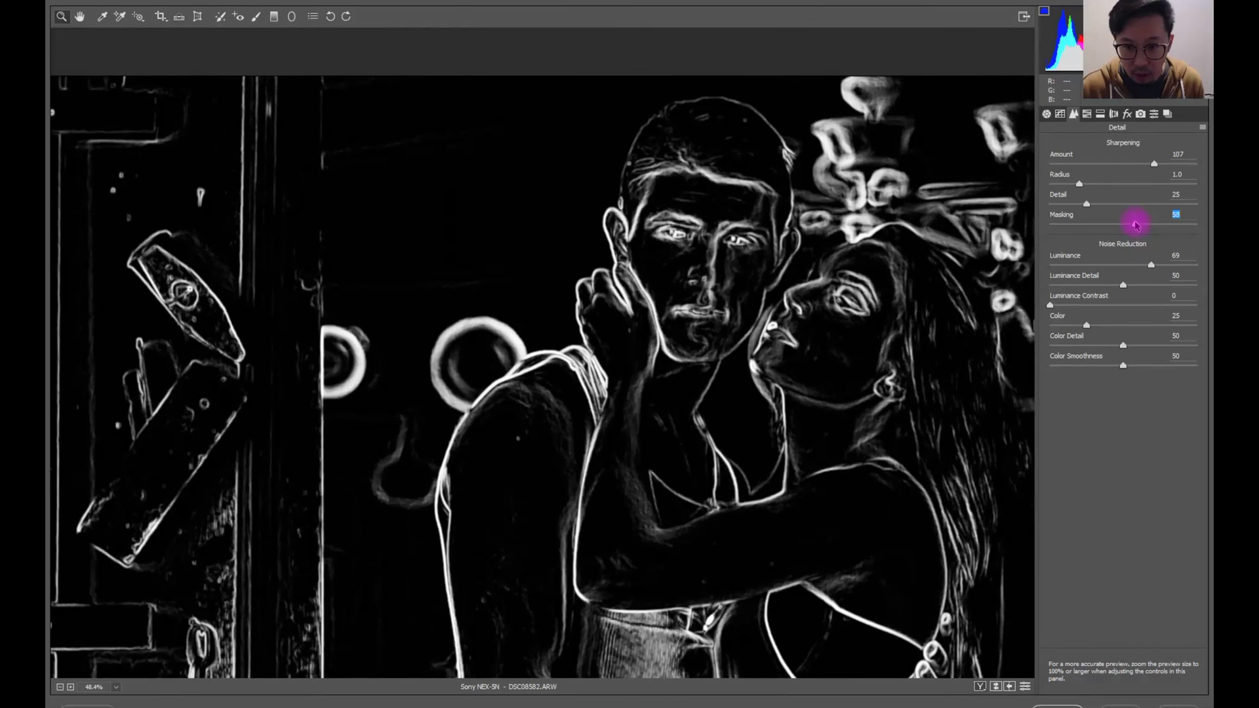
- Raise the Oranges luminance slightly and adjust the Yellows luminance in the HSL / Grayscale settings
key("ctrl+0")
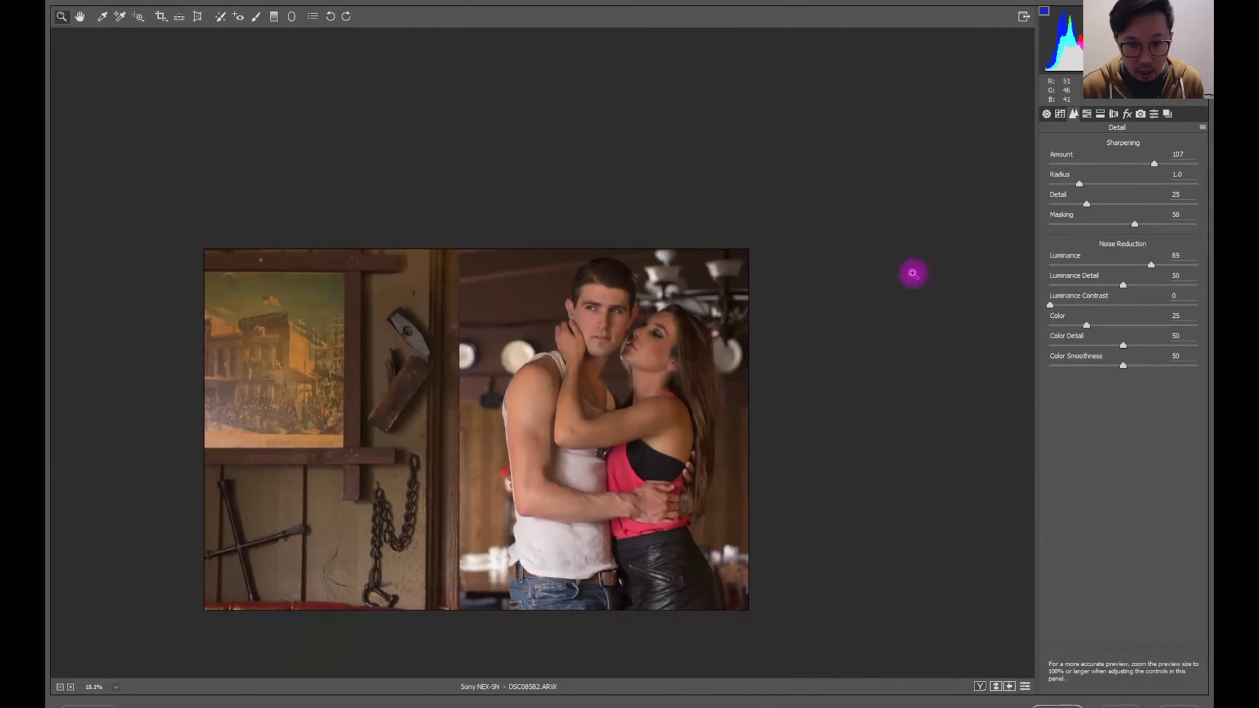
key("space")
left_click_drag(753, 331, 820, 262)
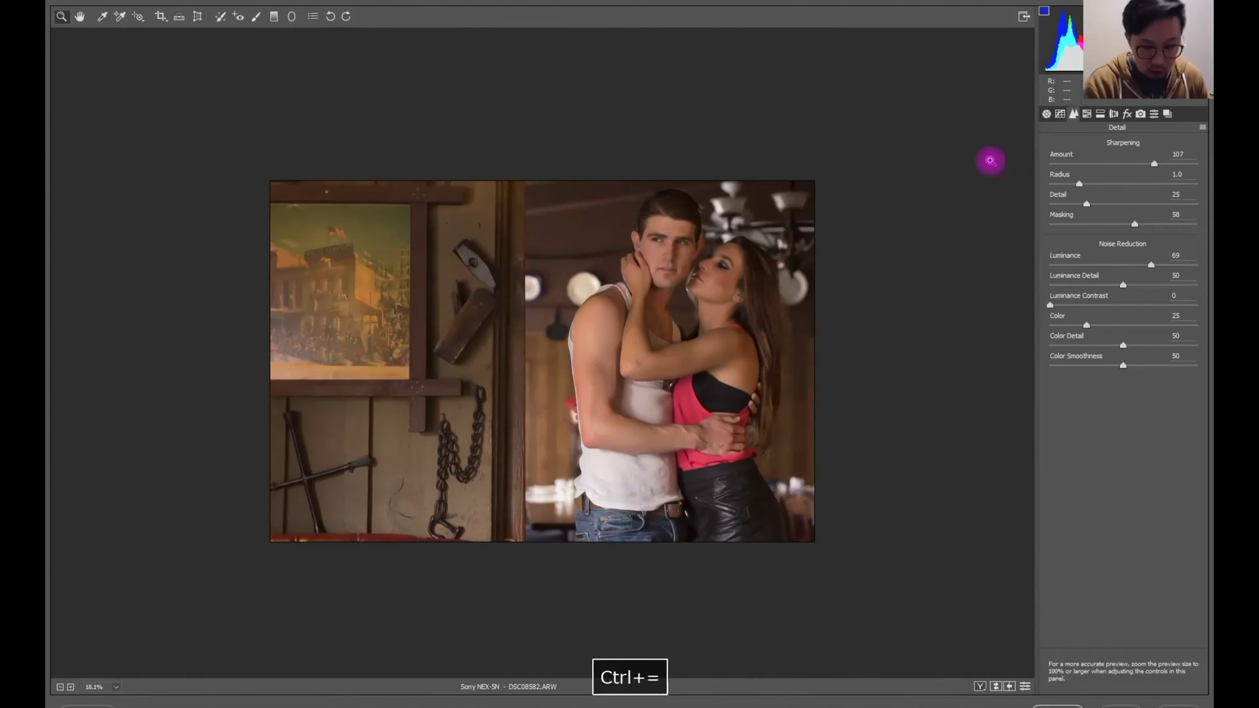
key("ctrl+plus")
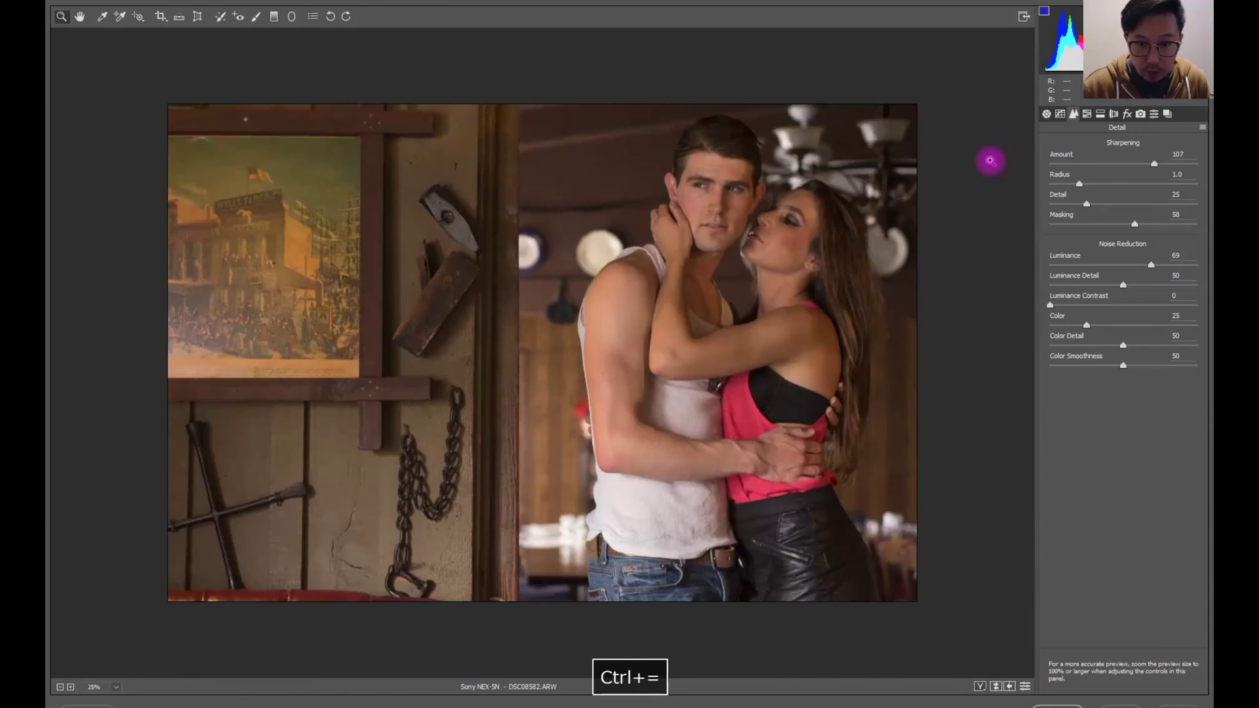
left_click(1092, 116)
left_click(1087, 114)
left_click_drag(1123, 230, 1130, 231)
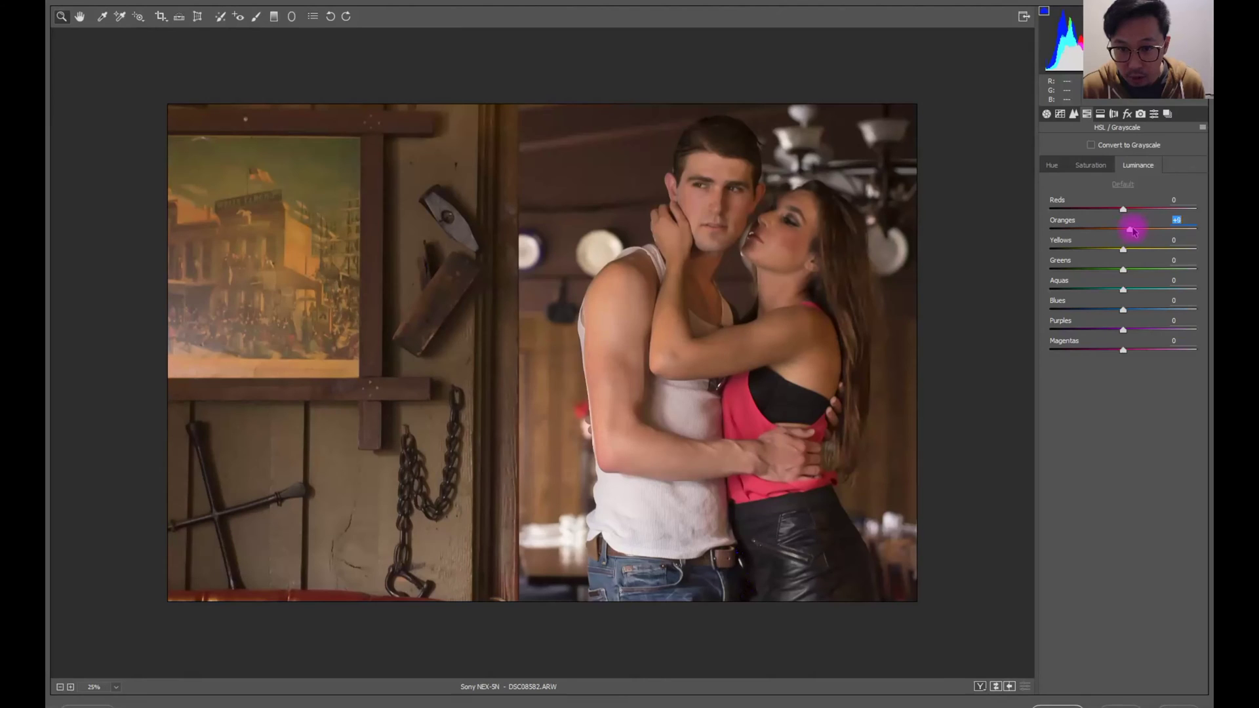
left_click_drag(1132, 227, 1121, 252)
left_click(1126, 254)
- Try a Dehaze amount of +11 on the photo
left_click(1113, 114)
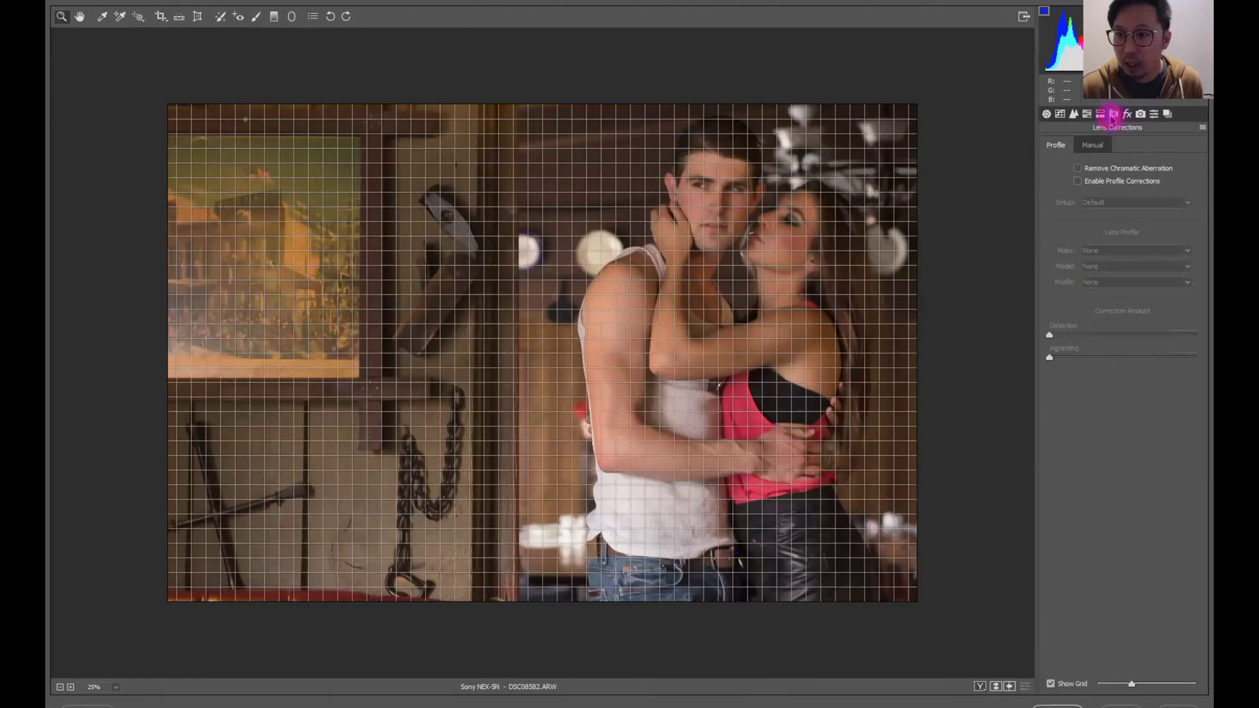
left_click(1127, 113)
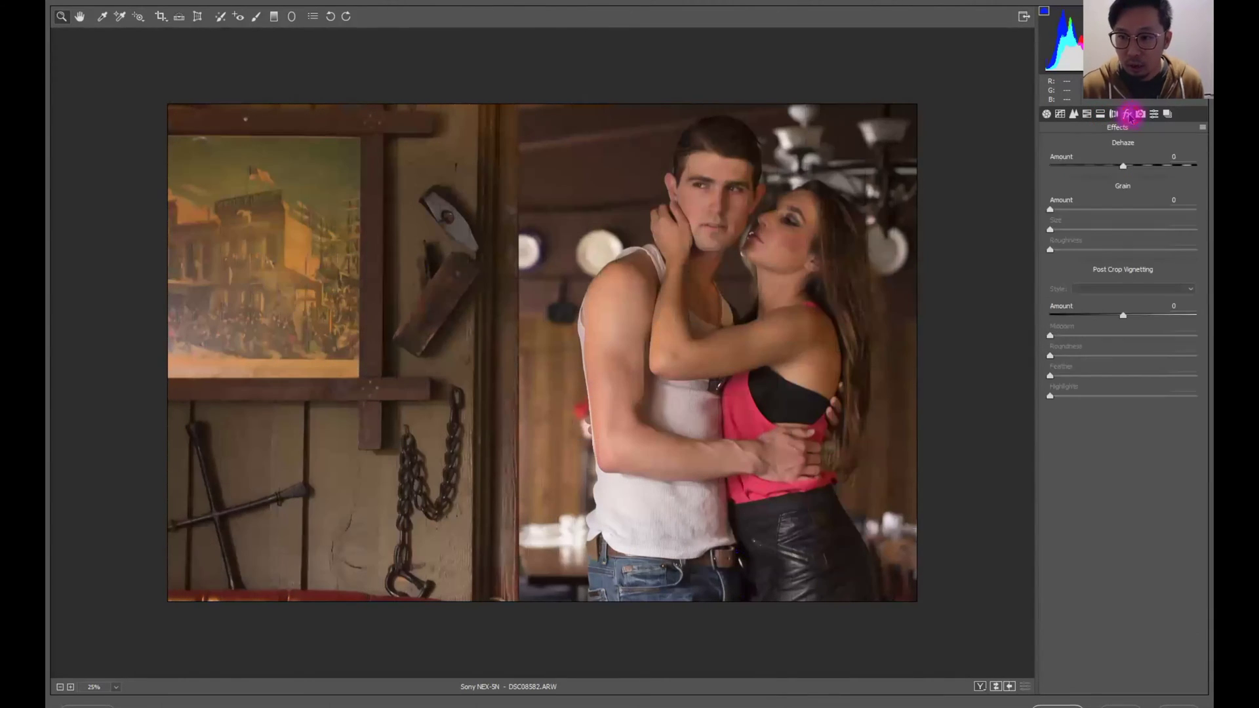
left_click_drag(1124, 168, 1131, 168)
left_click(1180, 159)
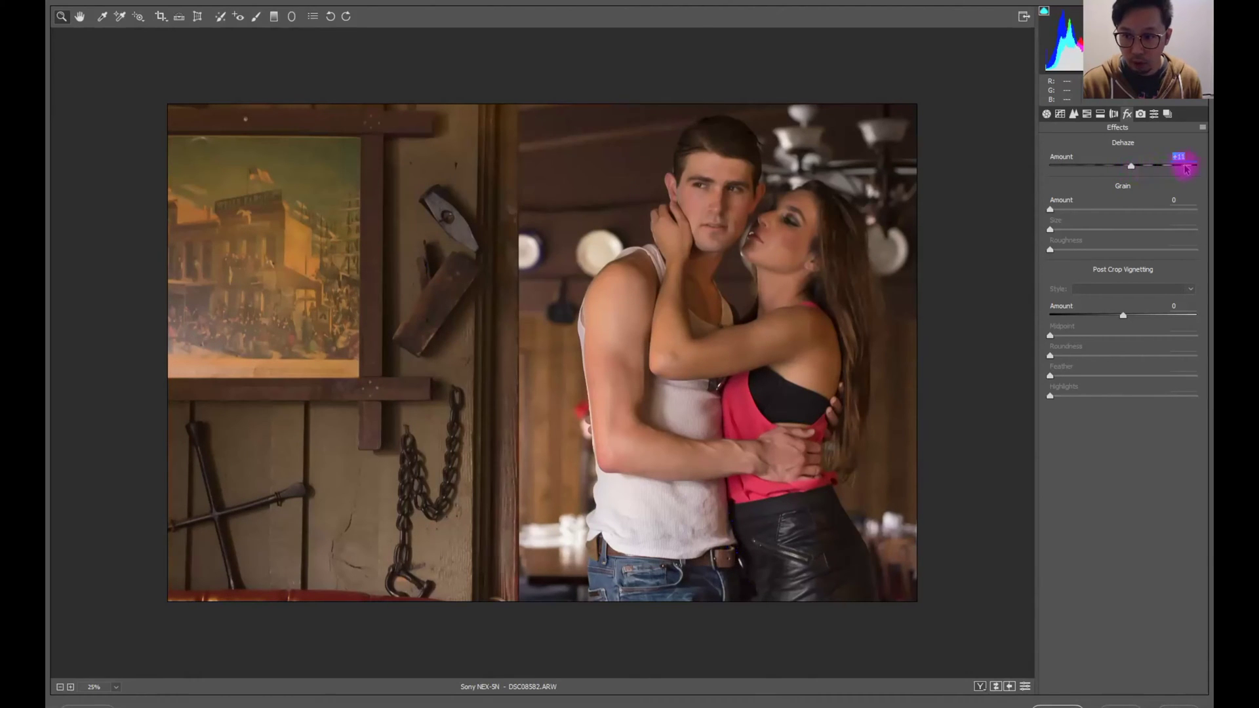
- Try a vertical Upright perspective correction on the photo with the Transform tool
left_click(197, 16)
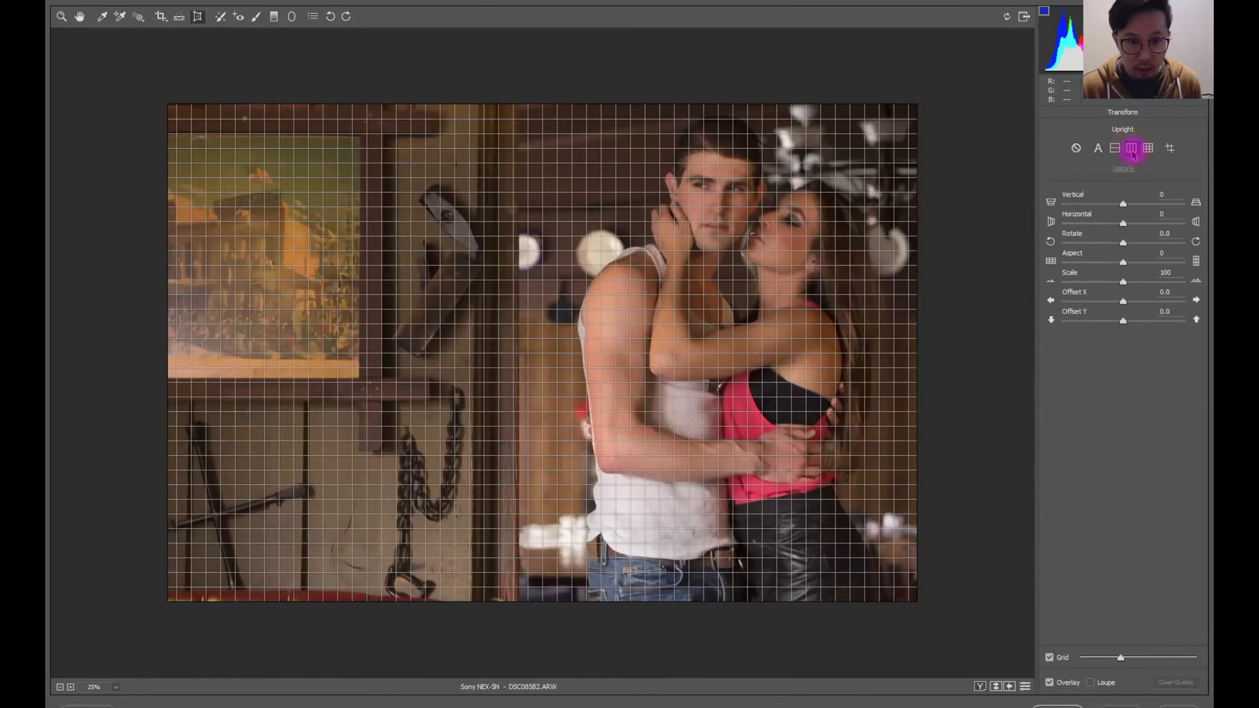
left_click(1076, 148)
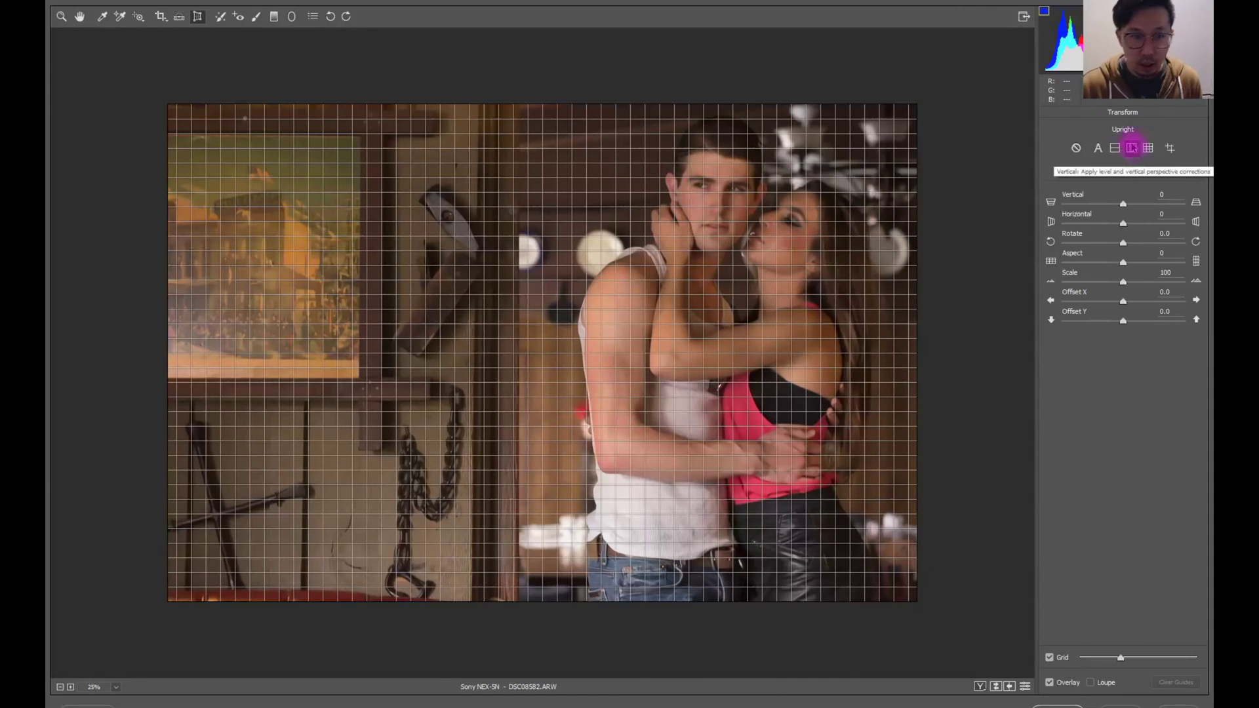
left_click(61, 16)
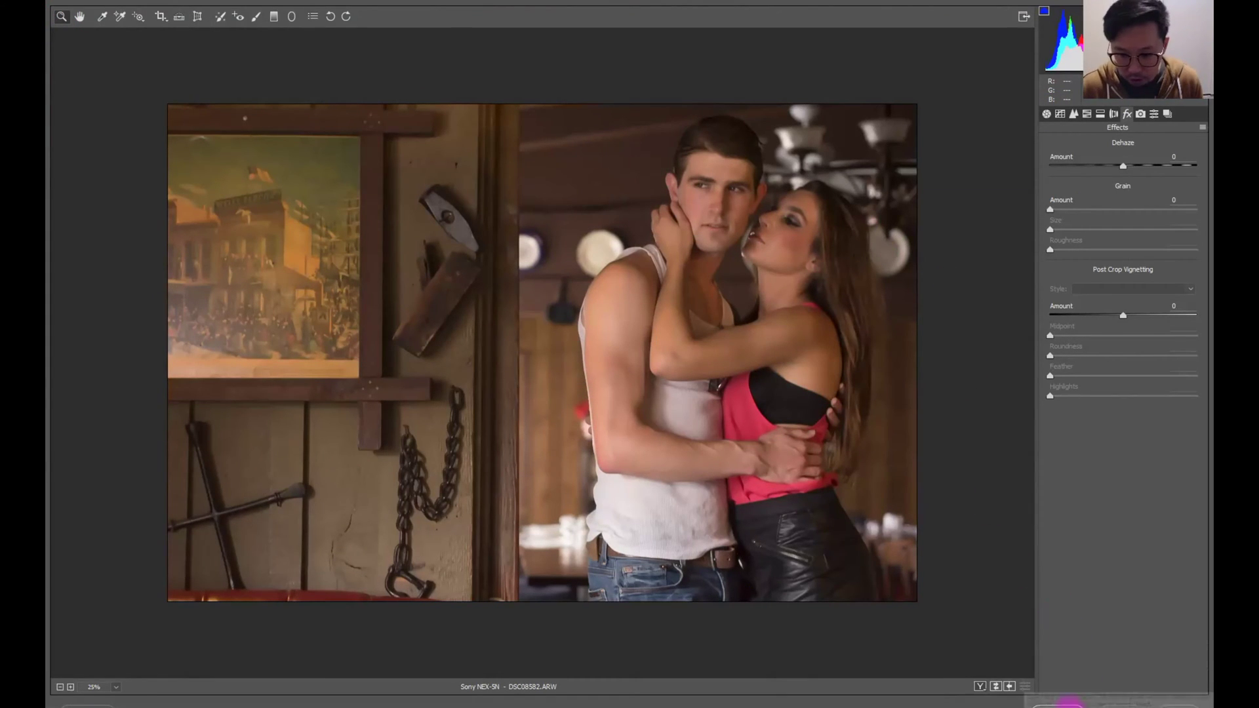
- Open the developed raw photo as an image in Photoshop
left_click(1069, 703)
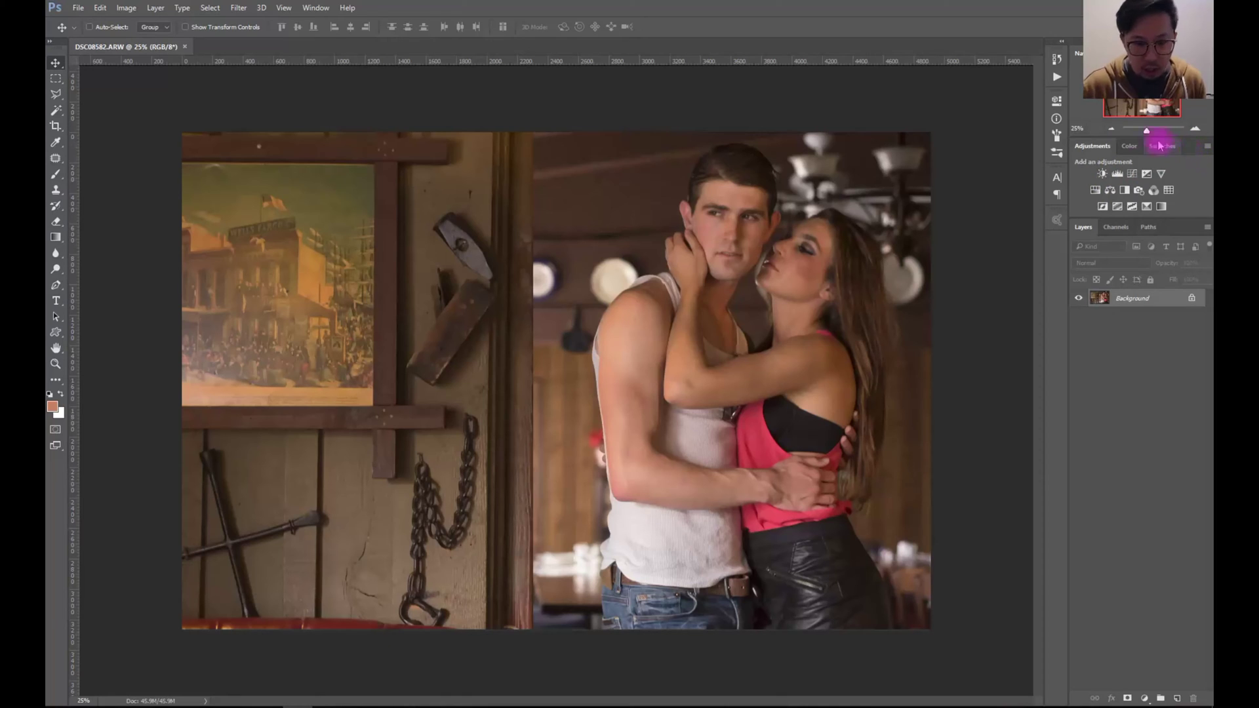
left_click(55, 126)
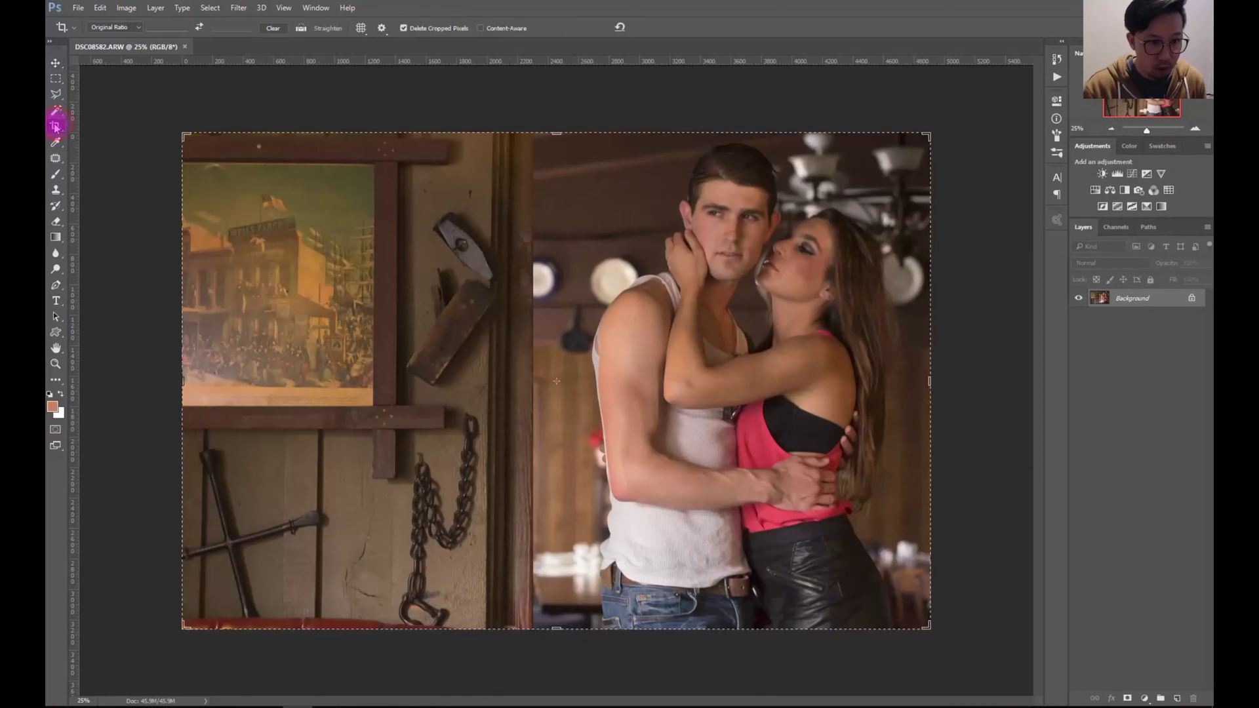
key("Escape")
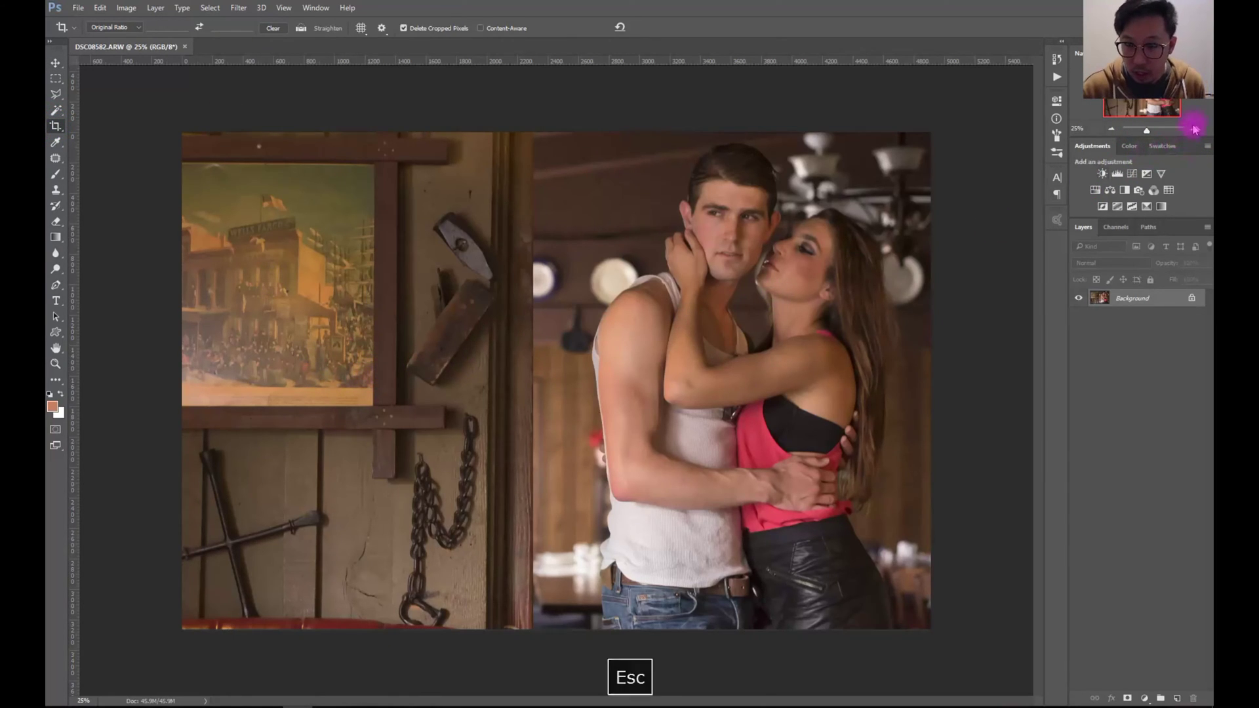
- Run the "magic skin brush" action on the photo to add its masked Vivid Light skin-smoothing layer
key("ctrl+plus")
key("ctrl+plus")
left_click_drag(1152, 106, 1162, 103)
left_click(1113, 130)
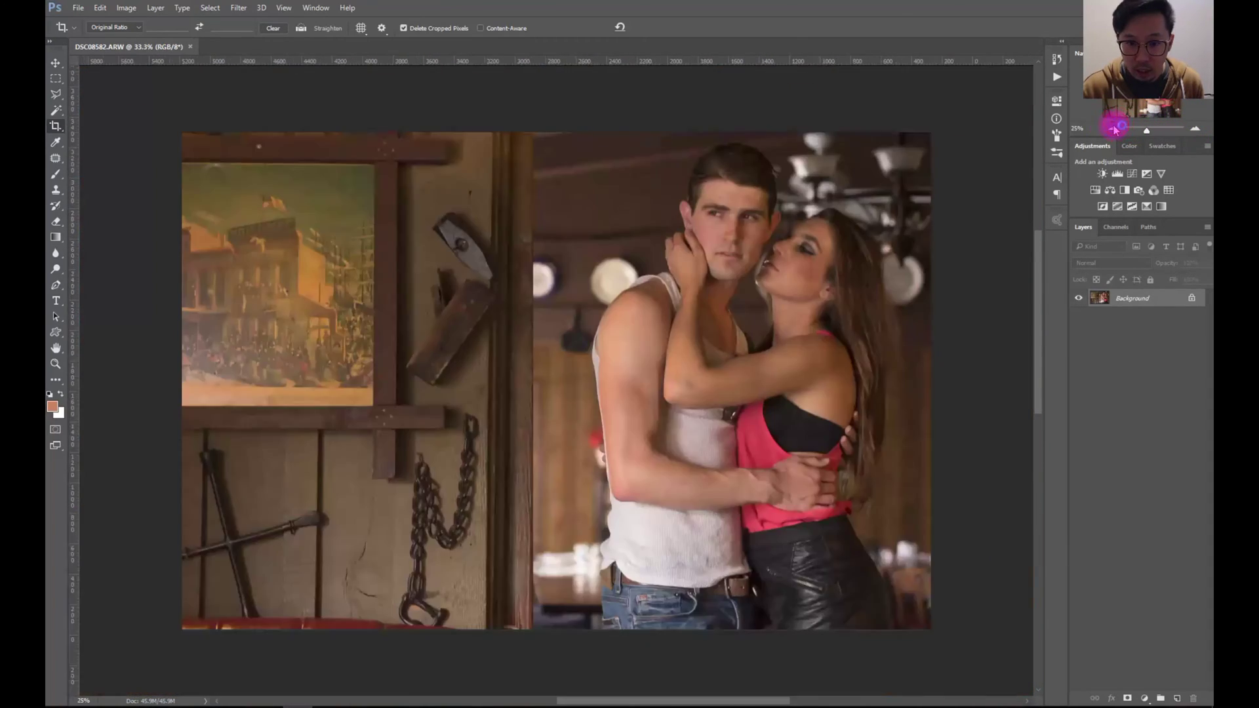
left_click(1113, 130)
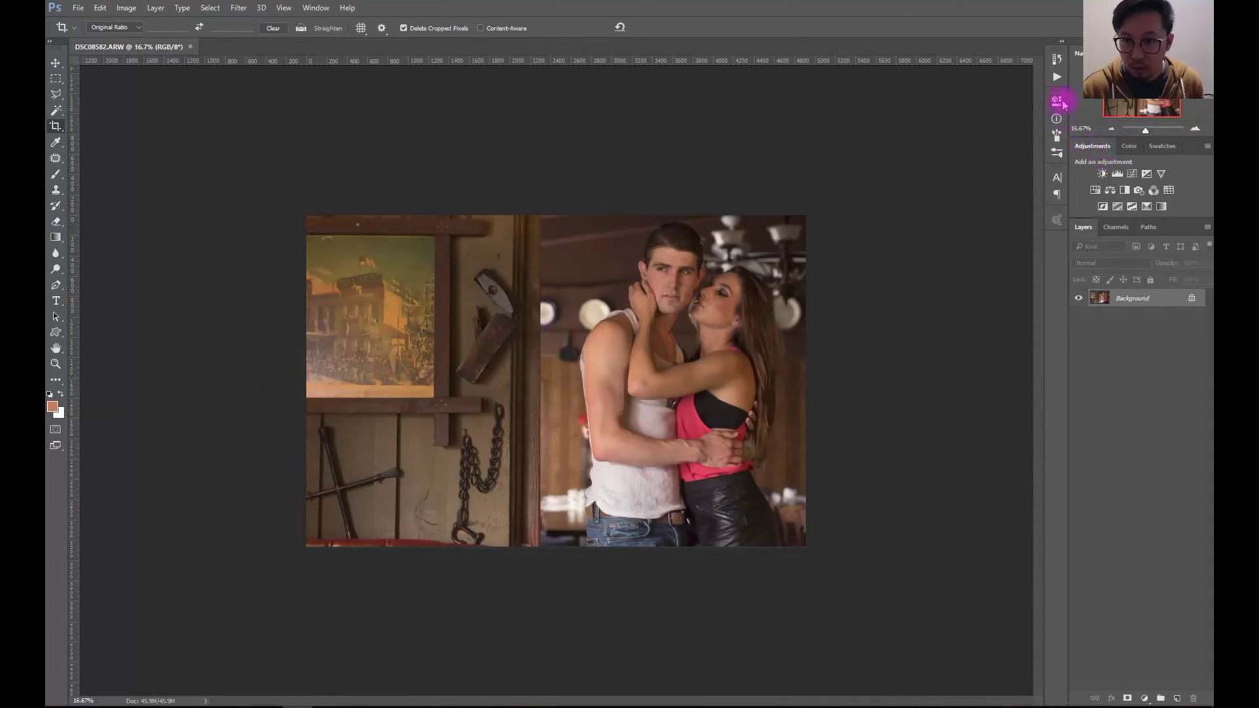
left_click(1057, 77)
left_click_drag(1041, 256, 1035, 356)
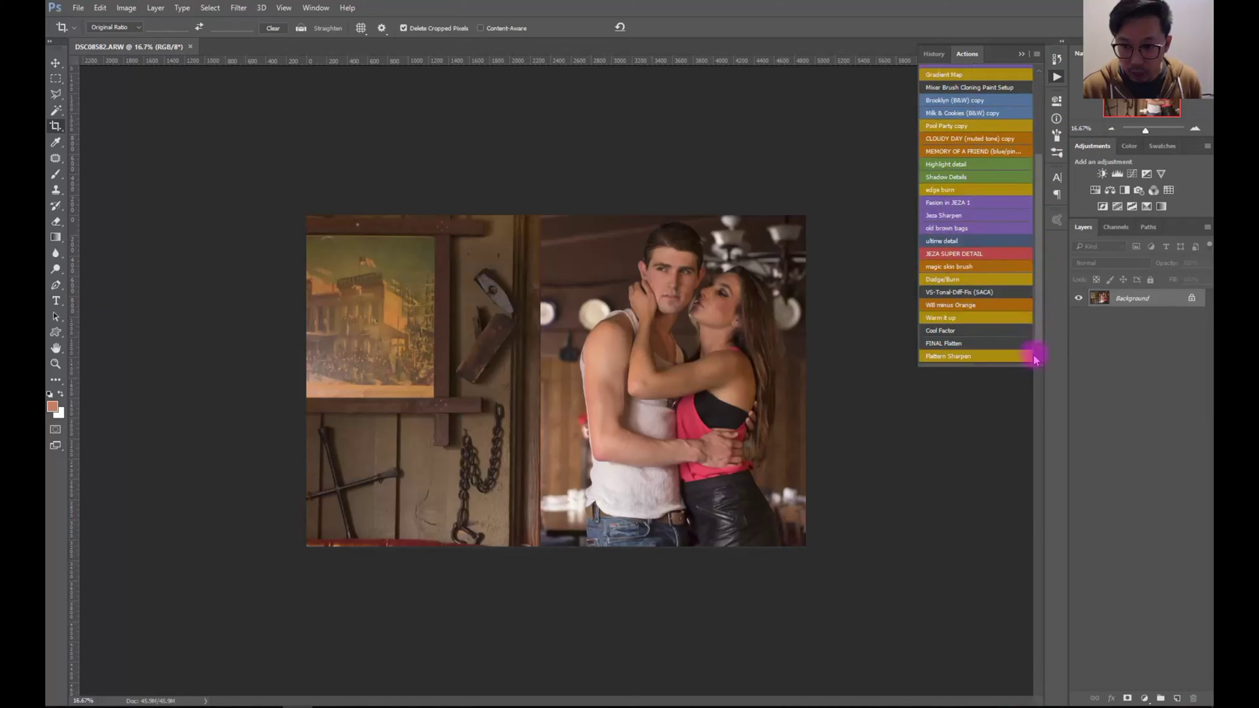
left_click(983, 266)
left_click(1031, 59)
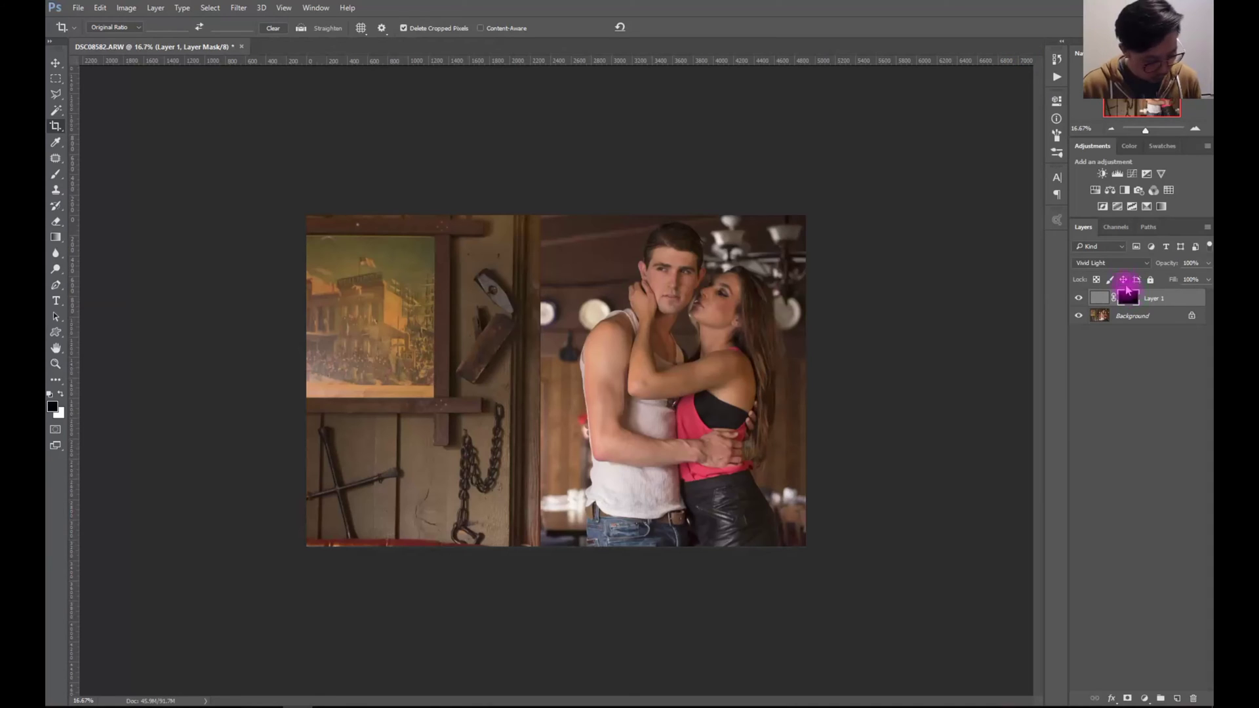
- Reveal the skin smoothing on the woman's upper arm by painting white on Layer 1's mask with a 175 px brush at 16% flow
key("ctrl+equal")
key("ctrl+equal")
key("ctrl+equal")
key("space")
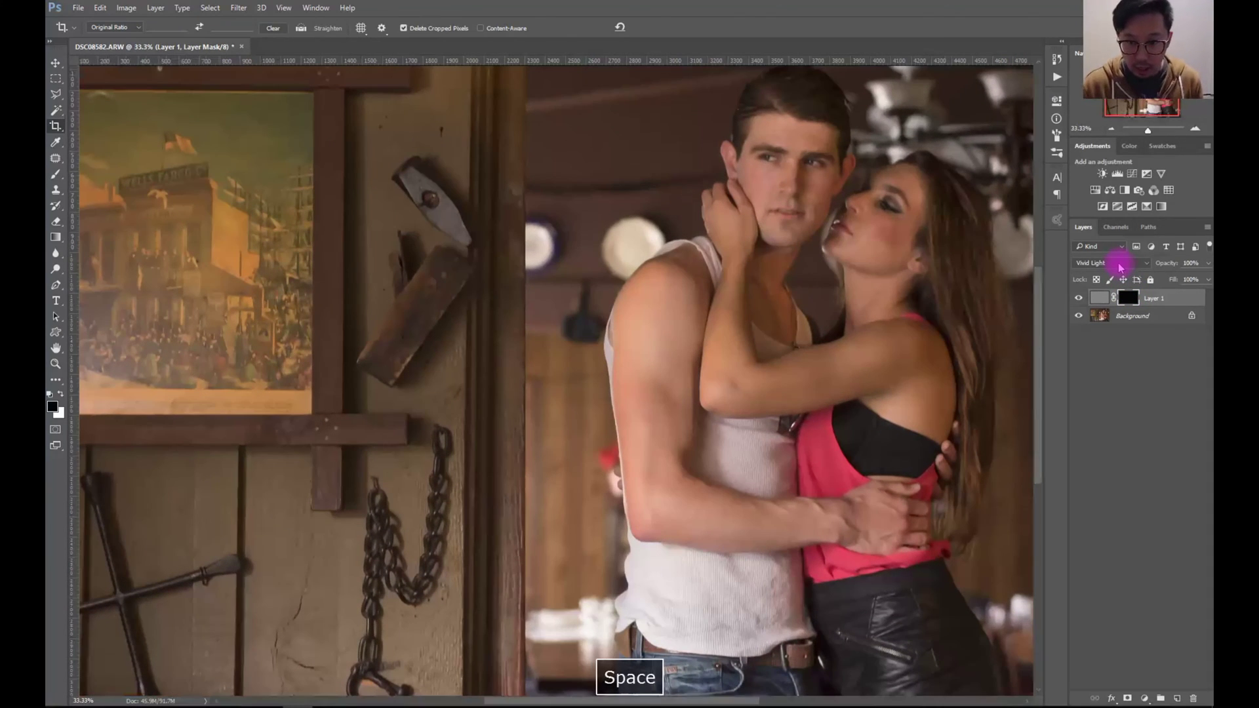
left_click_drag(936, 309, 892, 341)
key("b")
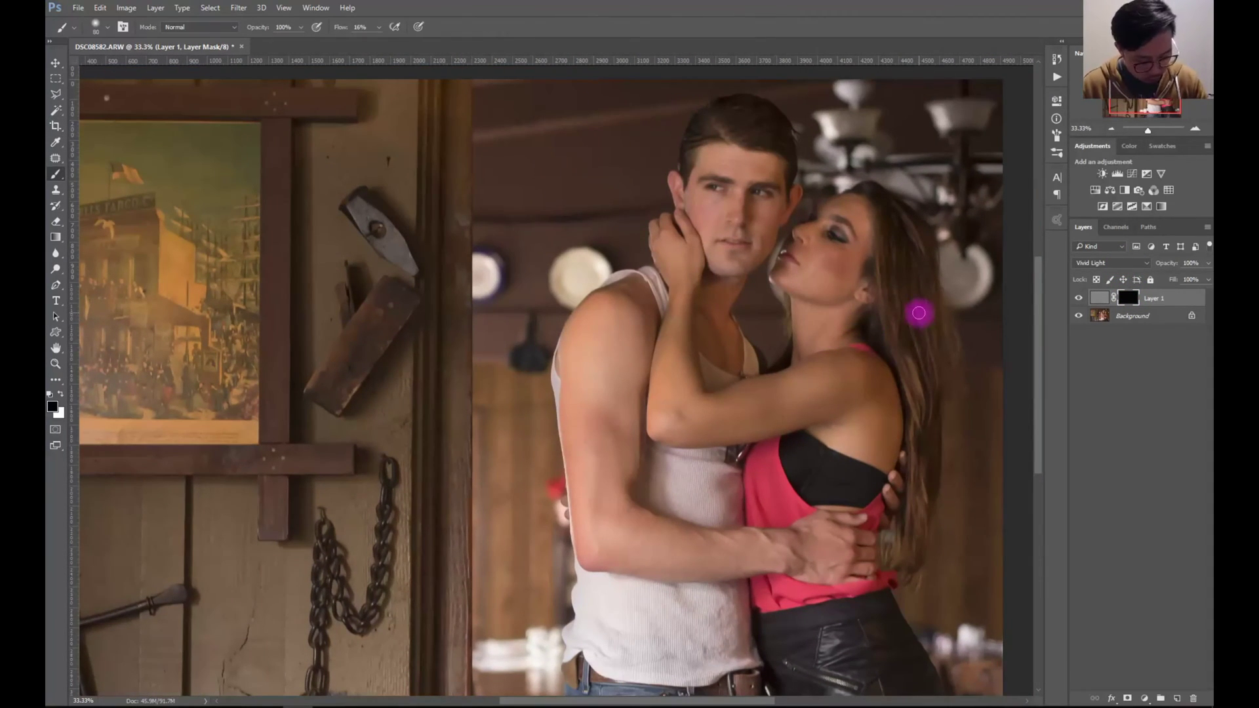
key("bracketright")
key("bracketright")
key("bracketright")
key("bracketright")
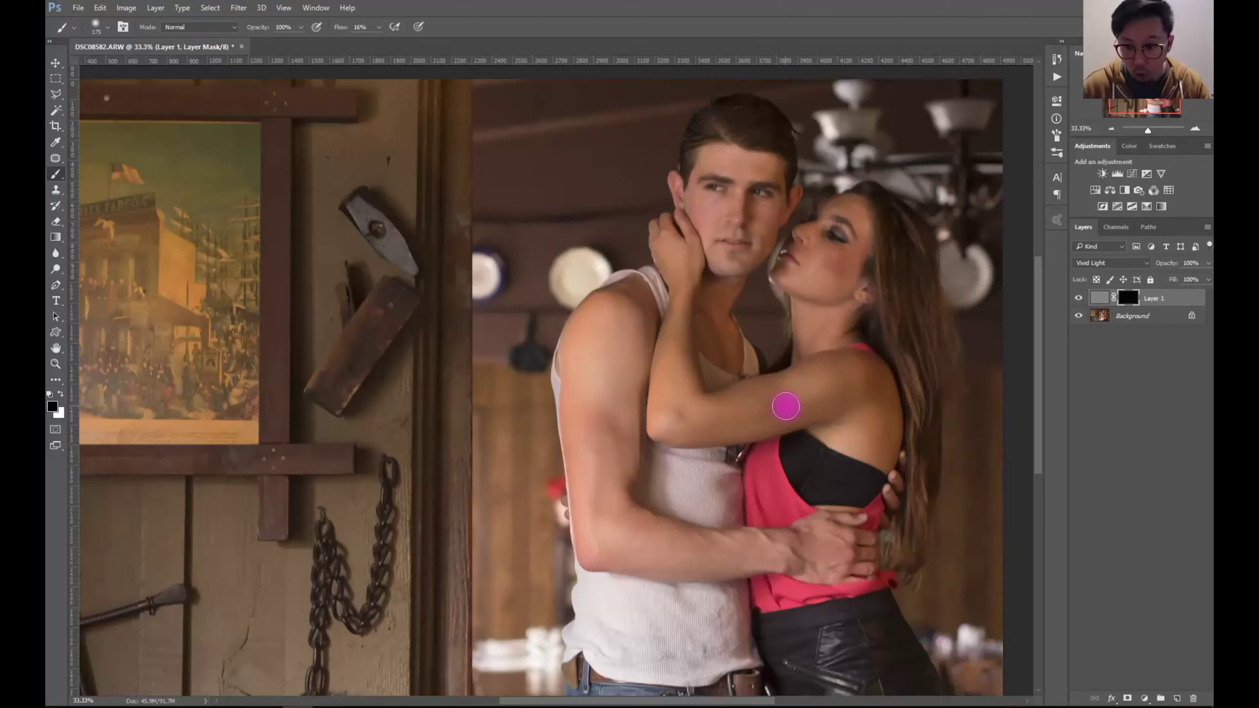
key("x")
mouse_move(787, 407)
left_mouse_down()
mouse_move(718, 418)
mouse_move(757, 413)
left_mouse_up()
- Paint white on Layer 1's mask over both faces, the man's arm and the hands, resizing the brush to fit each area
key("bracketleft")
key("bracketleft")
key("bracketleft")
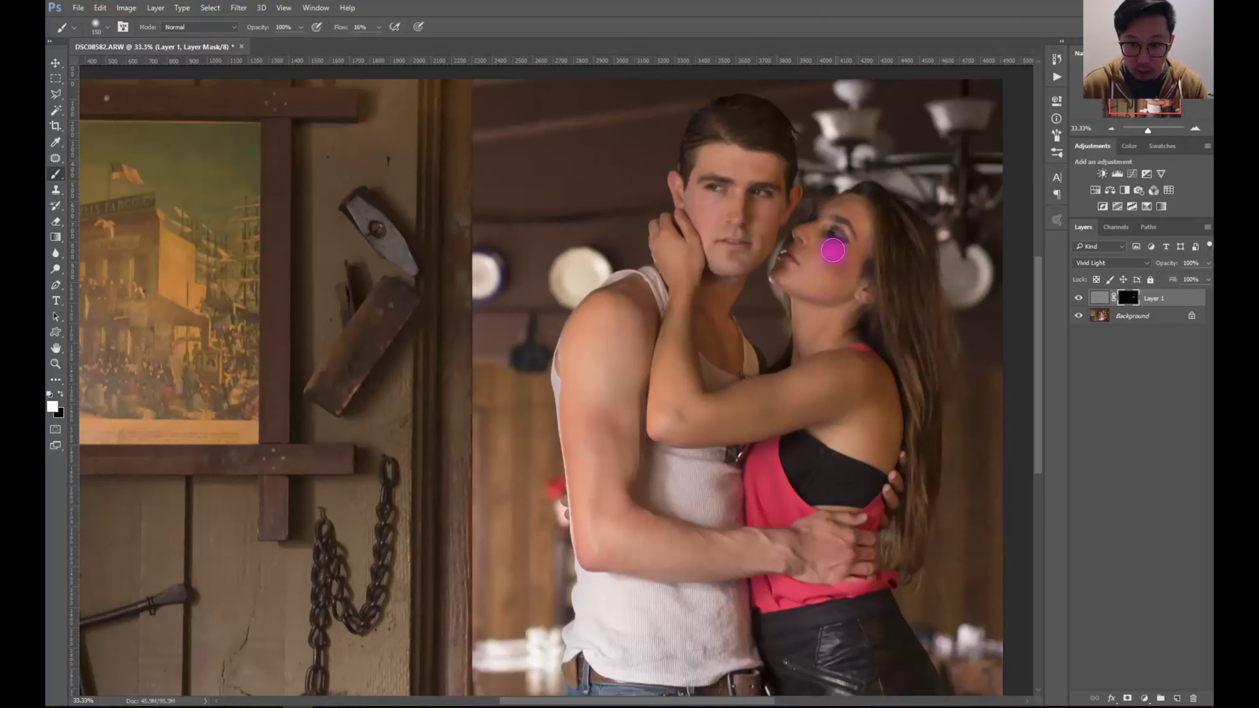
mouse_move(723, 201)
left_mouse_down()
mouse_move(774, 227)
mouse_move(757, 223)
mouse_move(746, 184)
mouse_move(711, 167)
mouse_move(720, 151)
mouse_move(774, 168)
mouse_move(686, 259)
mouse_move(670, 359)
mouse_move(634, 305)
mouse_move(599, 426)
mouse_move(618, 393)
mouse_move(607, 528)
mouse_move(594, 509)
mouse_move(598, 554)
mouse_move(652, 535)
mouse_move(635, 531)
mouse_move(639, 542)
mouse_move(758, 458)
mouse_move(676, 416)
mouse_move(708, 418)
mouse_move(679, 294)
mouse_move(668, 413)
mouse_move(662, 240)
mouse_move(695, 254)
mouse_move(670, 359)
mouse_move(854, 390)
mouse_move(765, 405)
mouse_move(848, 408)
mouse_move(879, 389)
mouse_move(883, 440)
mouse_move(831, 542)
left_mouse_up()
key("bracketright")
key("bracketright")
key("bracketright")
key("bracketright")
key("bracketright")
key("bracketright")
key("bracketleft")
key("bracketleft")
key("bracketleft")
key("bracketleft")
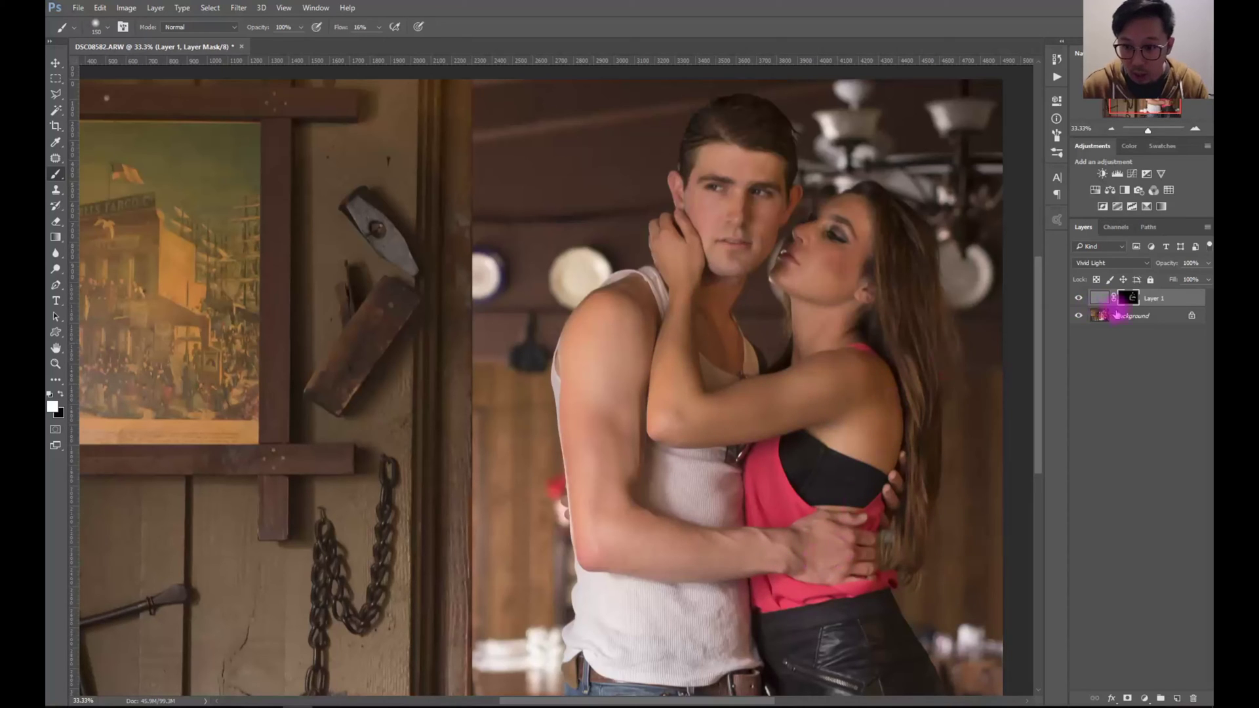
- Check the smoothing layer and its mask coverage, and paint more white over the woman's cheek and the man's shoulder
left_click(1079, 299)
left_click(1080, 300)
left_click(1080, 299)
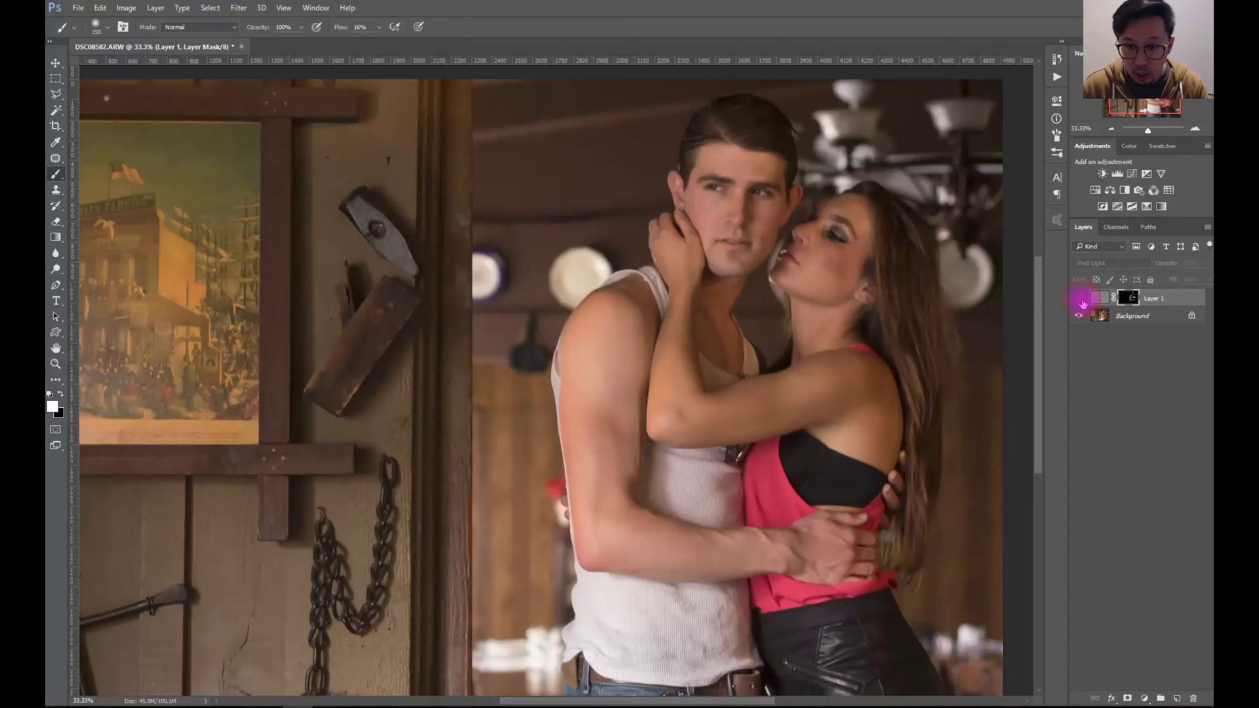
left_click(1079, 299)
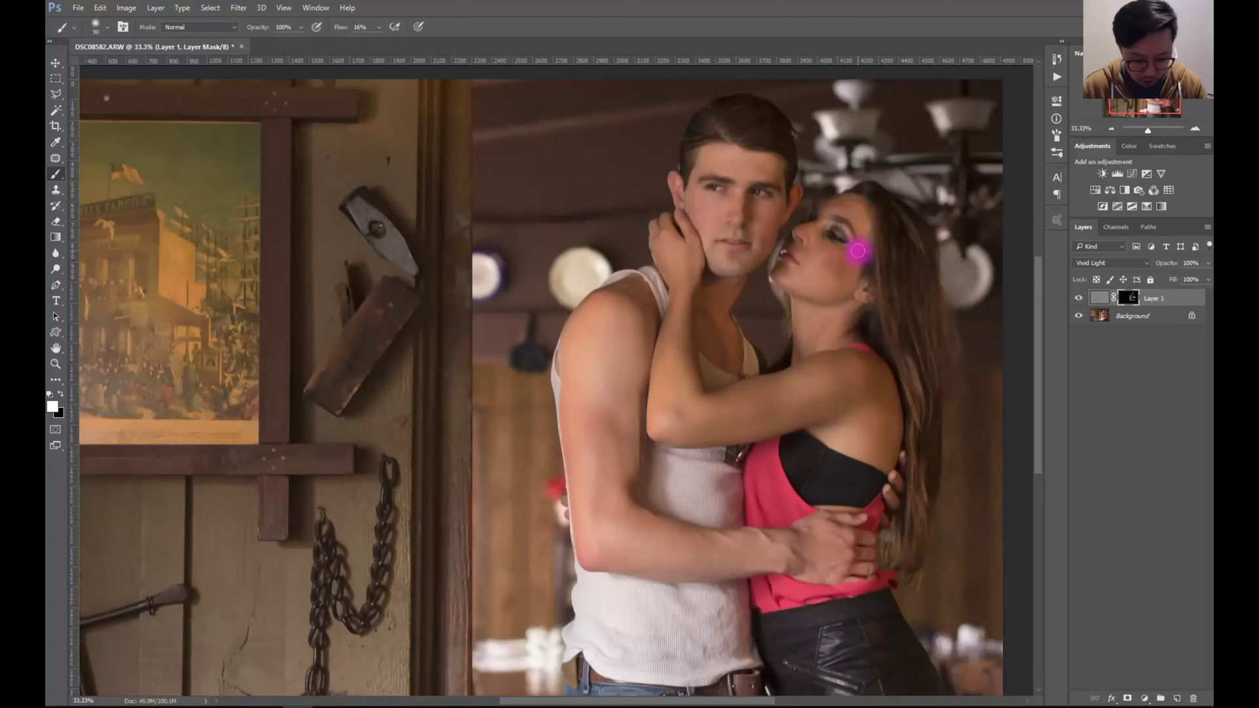
key("backslash")
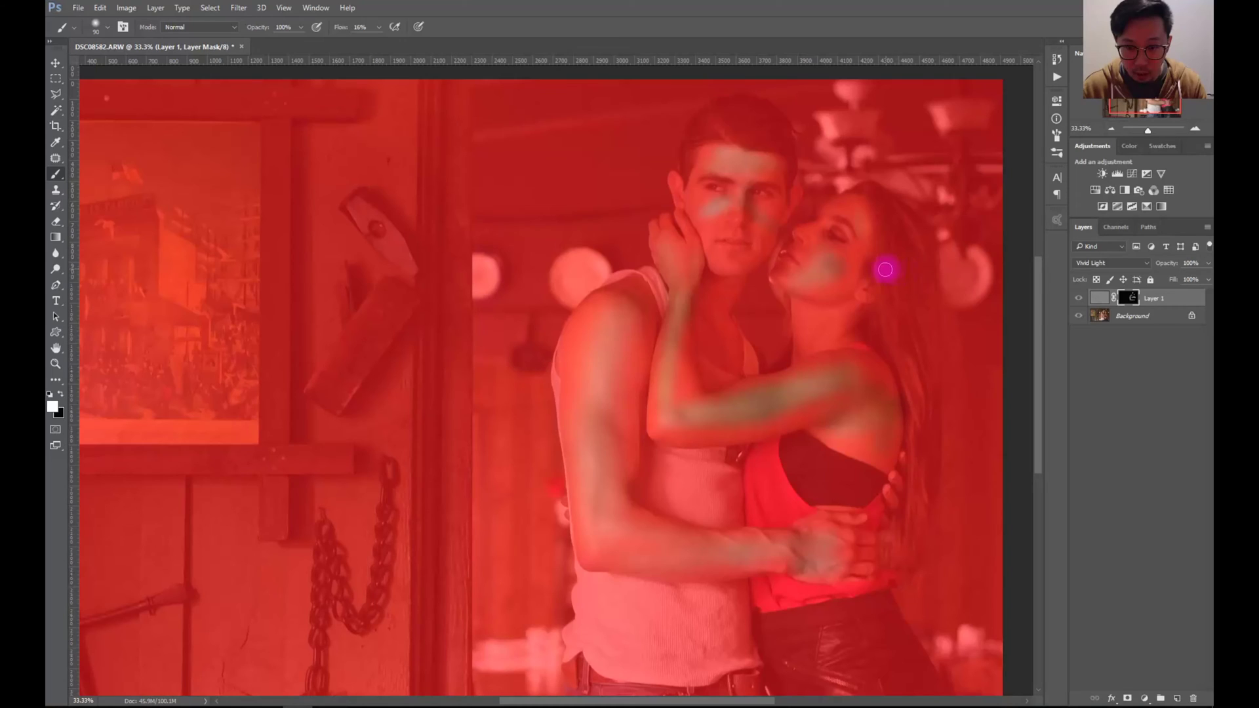
key("backslash")
key("bracketright")
key("bracketright")
mouse_move(820, 278)
left_mouse_down()
mouse_move(821, 335)
mouse_move(846, 319)
mouse_move(836, 351)
mouse_move(862, 381)
mouse_move(826, 381)
mouse_move(818, 402)
mouse_move(846, 393)
mouse_move(885, 413)
mouse_move(868, 475)
mouse_move(872, 414)
mouse_move(852, 423)
mouse_move(848, 375)
mouse_move(766, 405)
mouse_move(799, 402)
mouse_move(706, 423)
mouse_move(753, 328)
mouse_move(697, 324)
mouse_move(682, 301)
mouse_move(670, 364)
mouse_move(678, 334)
mouse_move(626, 333)
mouse_move(631, 311)
mouse_move(596, 332)
left_mouse_up()
key("]")
- Add more white to the mask with a smaller brush around the man's nose and the woman's face
key("[")
key("[")
key("[")
mouse_move(734, 226)
left_mouse_down()
mouse_move(710, 228)
mouse_move(723, 157)
mouse_move(855, 219)
mouse_move(860, 206)
mouse_move(846, 210)
mouse_move(863, 223)
mouse_move(817, 240)
left_mouse_up()
- Extend the mask painting from the woman's cheek down to her back, enlarging the brush to 200 px
key("[")
key("[")
key("[")
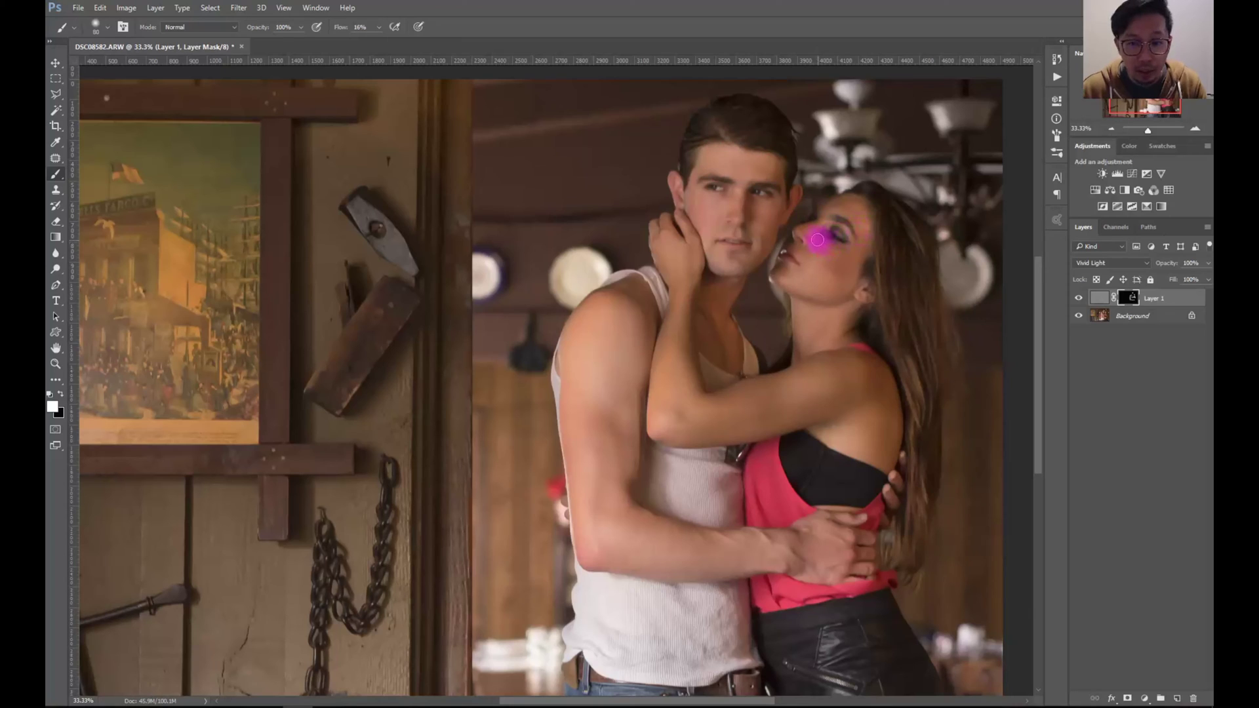
mouse_move(834, 266)
left_mouse_down()
mouse_move(803, 280)
mouse_move(786, 272)
mouse_move(814, 286)
mouse_move(821, 259)
mouse_move(839, 267)
mouse_move(849, 298)
mouse_move(804, 287)
mouse_move(841, 283)
mouse_move(808, 327)
mouse_move(803, 311)
mouse_move(823, 336)
mouse_move(852, 315)
mouse_move(874, 411)
mouse_move(859, 391)
mouse_move(840, 401)
mouse_move(875, 418)
mouse_move(848, 482)
left_mouse_up()
key("]")
key("]")
key("]")
key("]")
key("]")
key("]")
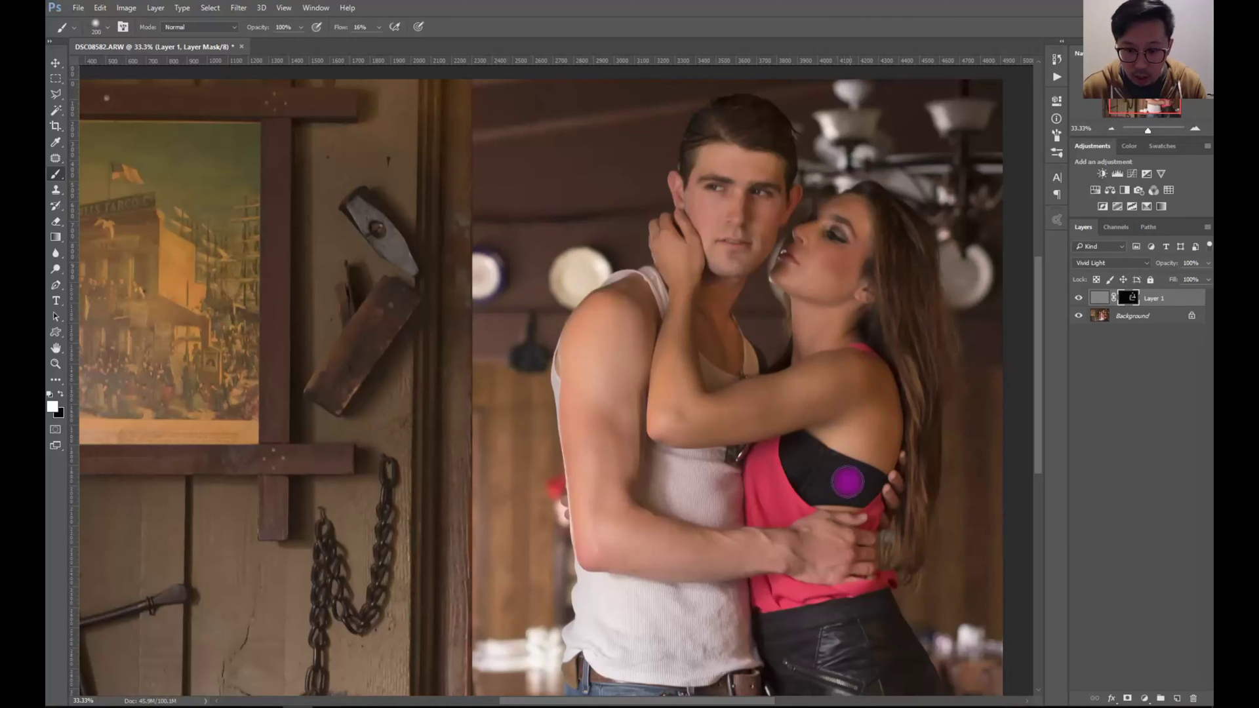
key("[")
key("[")
- Compare the photo with and without the skin smoothing, and flatten the smoothing layer into the background
left_click(1079, 300)
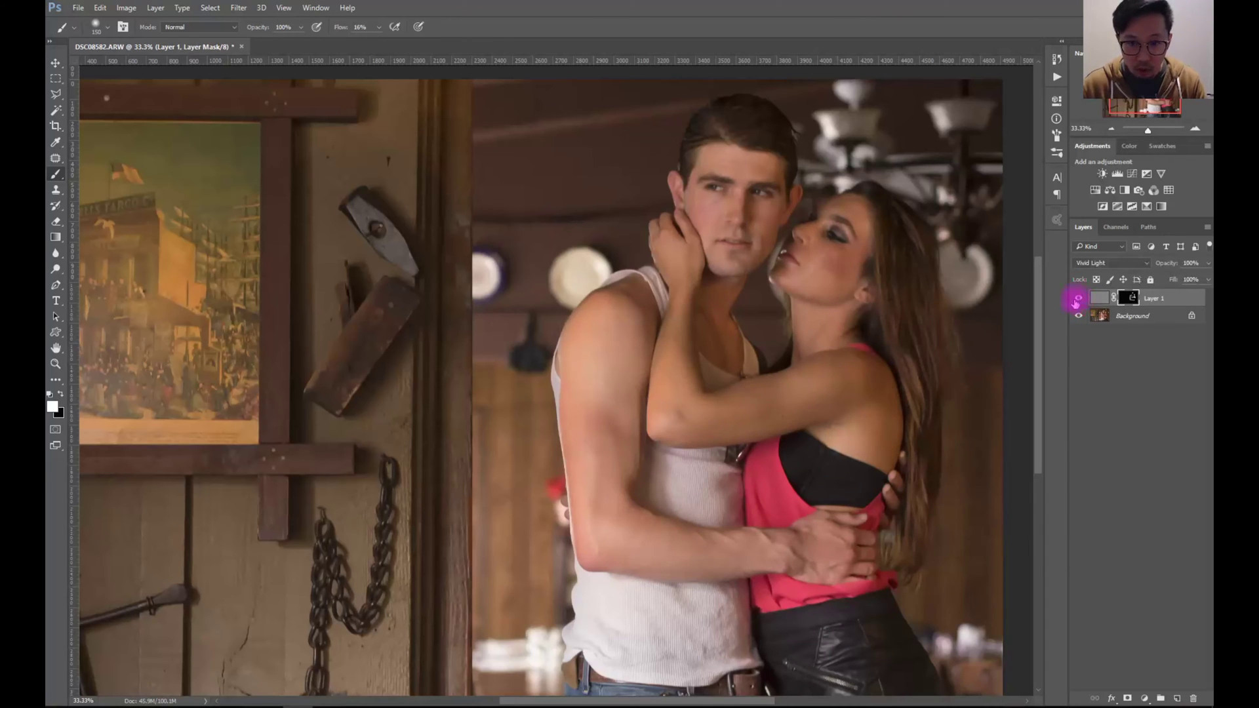
key("backslash")
key("backslash")
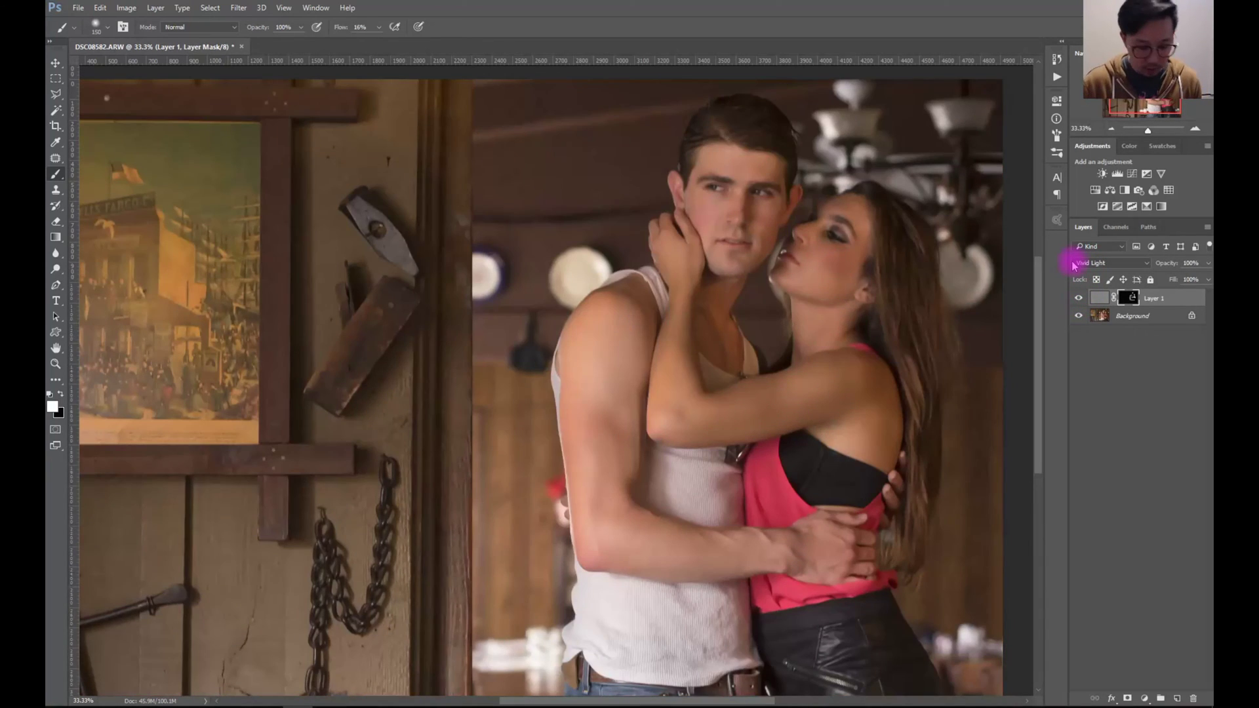
key("ctrl+minus")
left_click(1078, 297)
left_click(1078, 301)
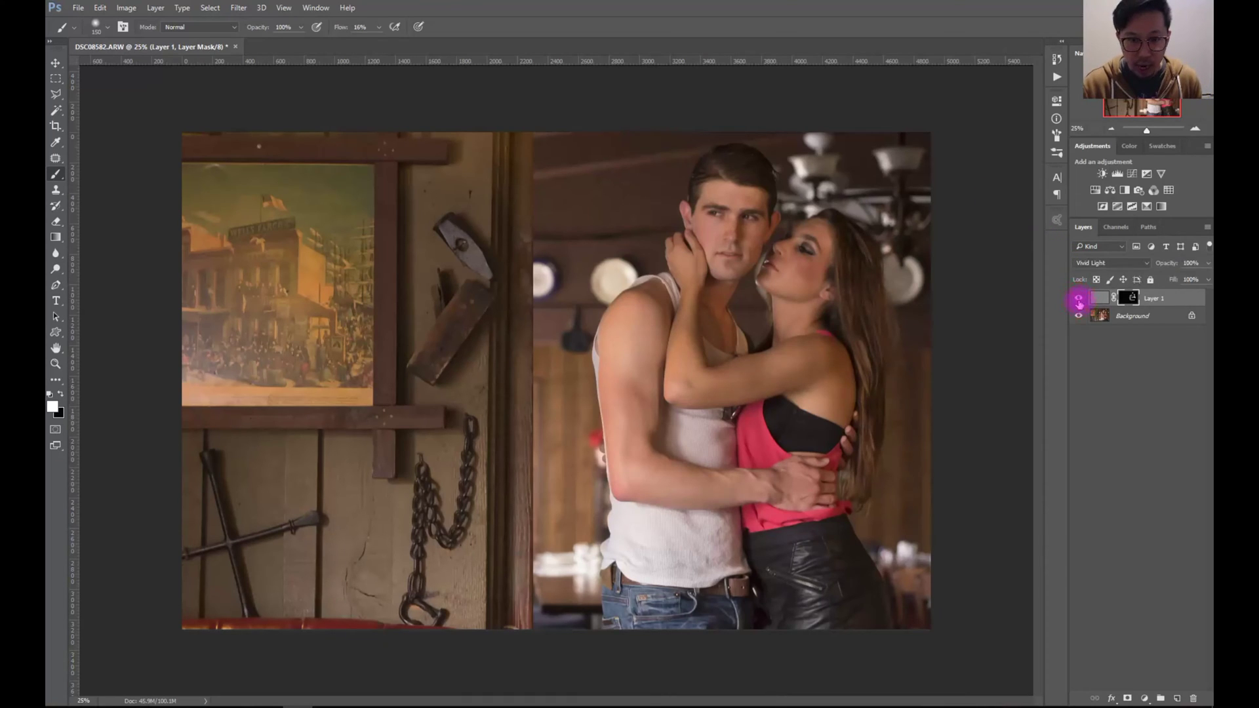
left_click(1209, 230)
left_click(1120, 556)
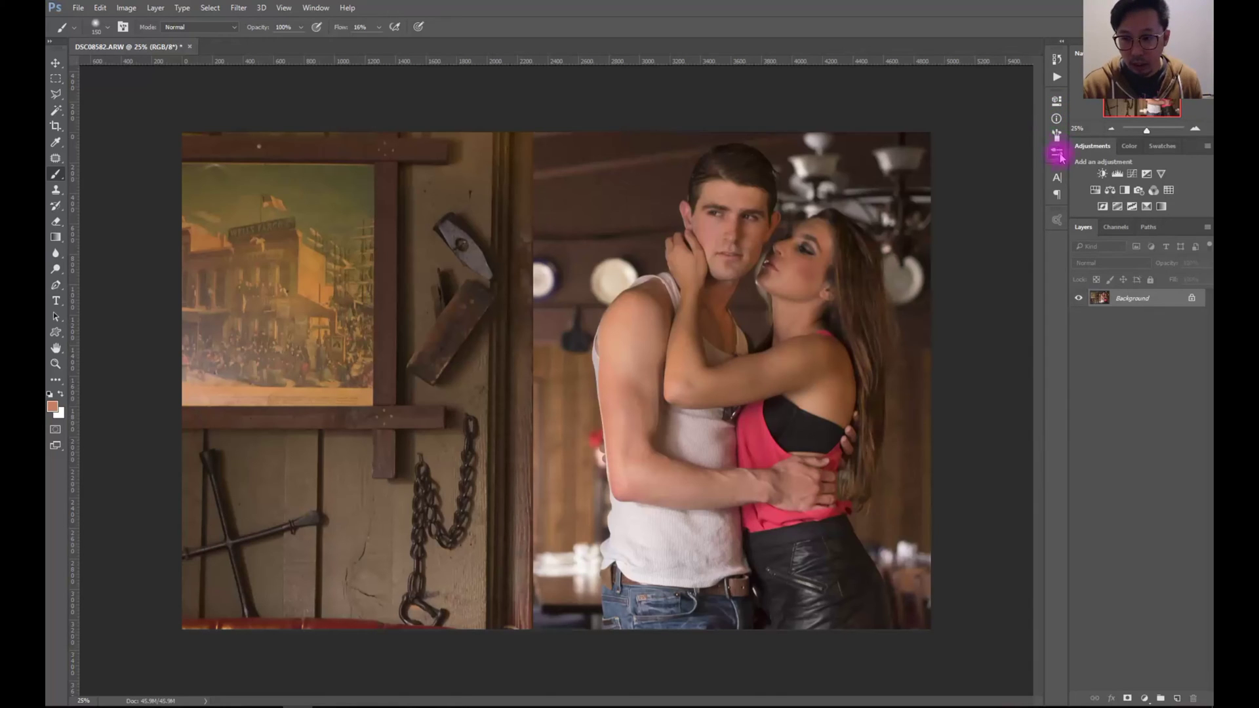
- Try a Curves adjustment layer with a skin-tone point at input 135, output 129, and delete the layer
left_click(1132, 174)
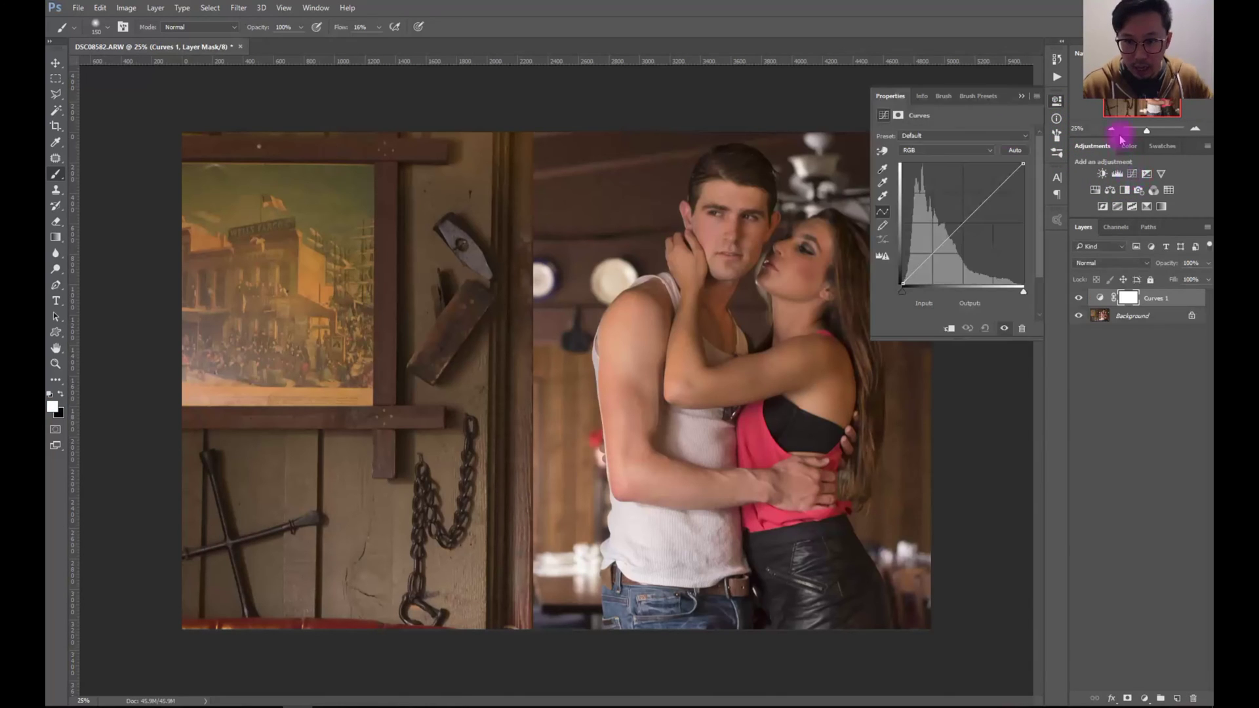
left_click_drag(905, 282, 903, 284)
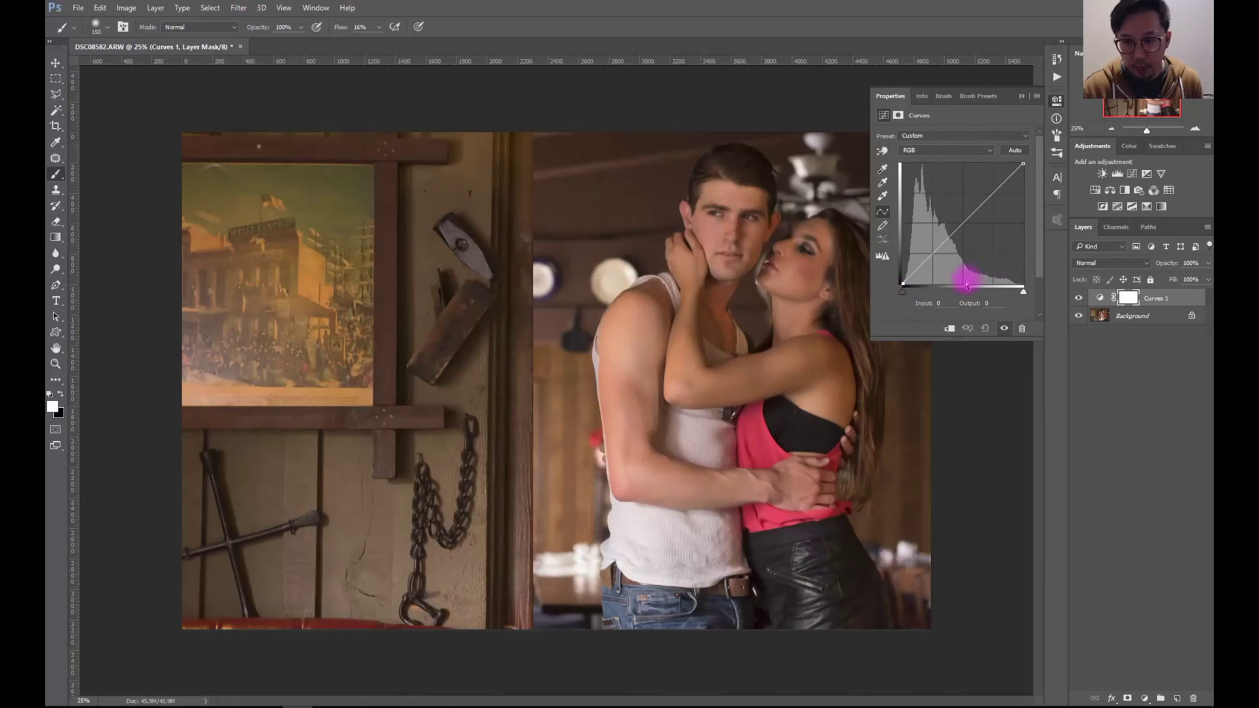
left_click(883, 150)
mouse_move(742, 201)
left_mouse_down()
mouse_move(725, 216)
mouse_move(740, 190)
mouse_move(741, 201)
left_mouse_up()
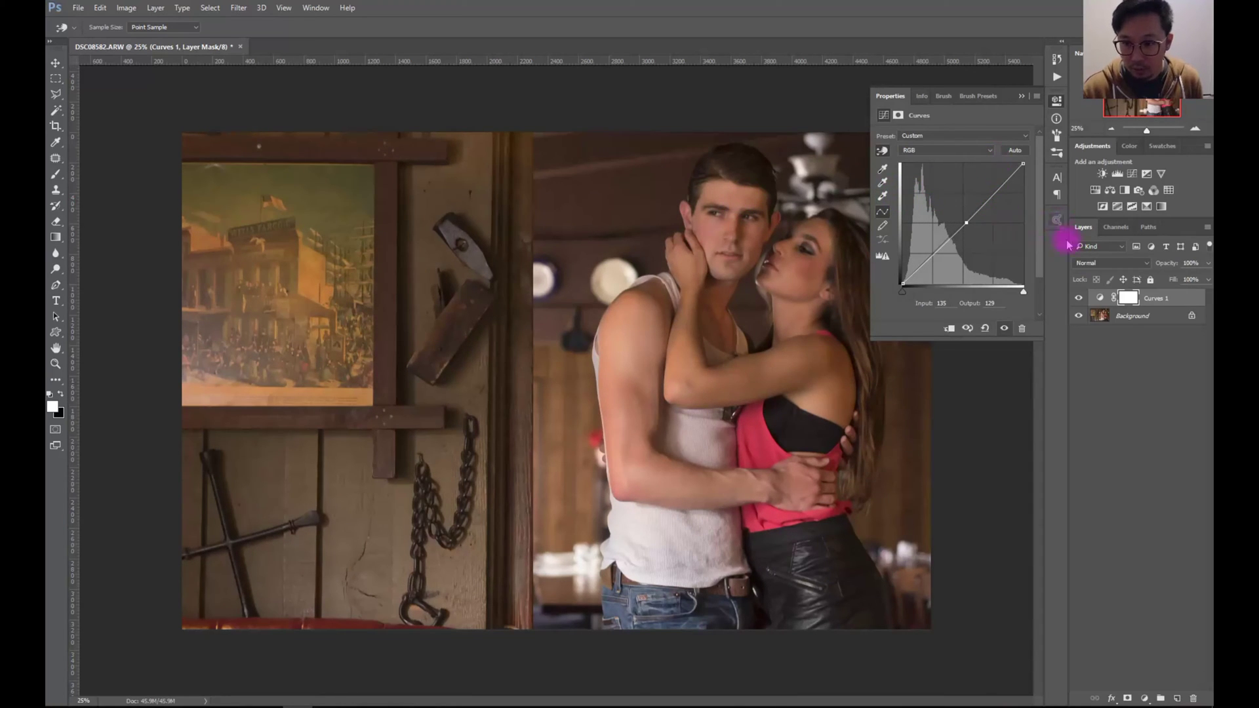
mouse_move(1181, 306)
left_mouse_down()
mouse_move(1213, 590)
mouse_move(1193, 698)
left_mouse_up()
key("b")
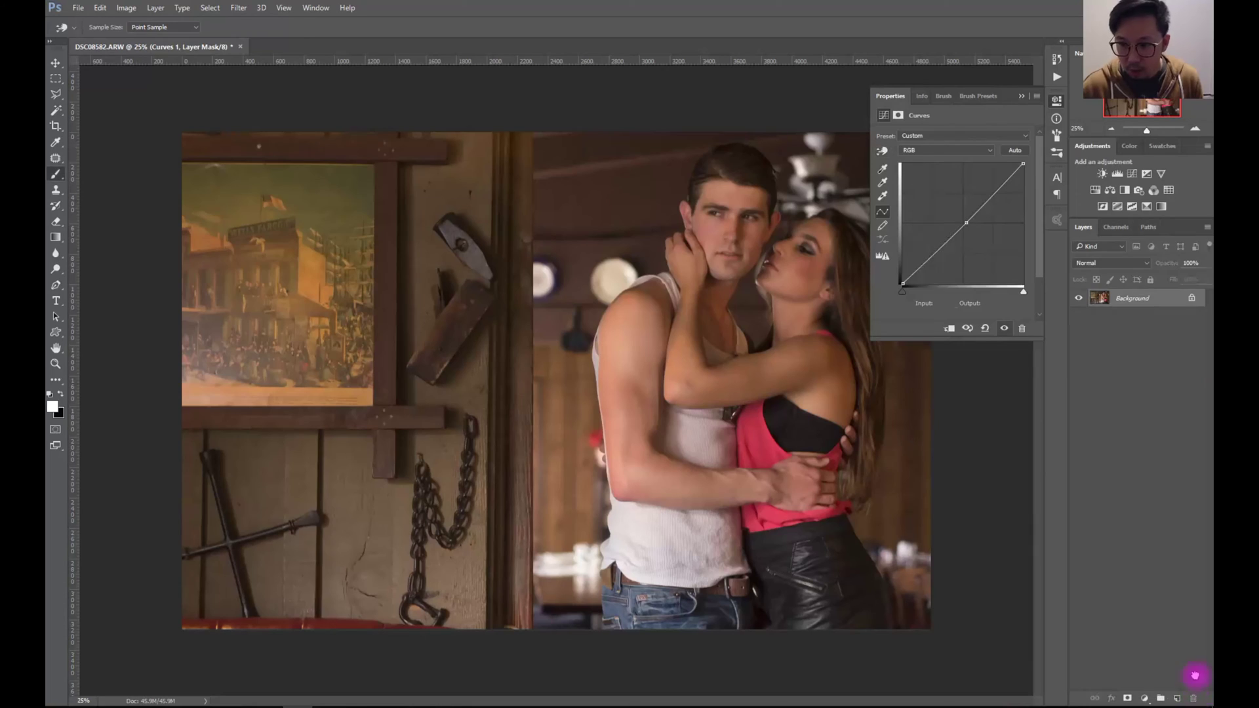
left_click(1021, 95)
- Open the photo in the Alien Skin Exposure X2 filter, list all presets and reset every adjustment
left_click(239, 9)
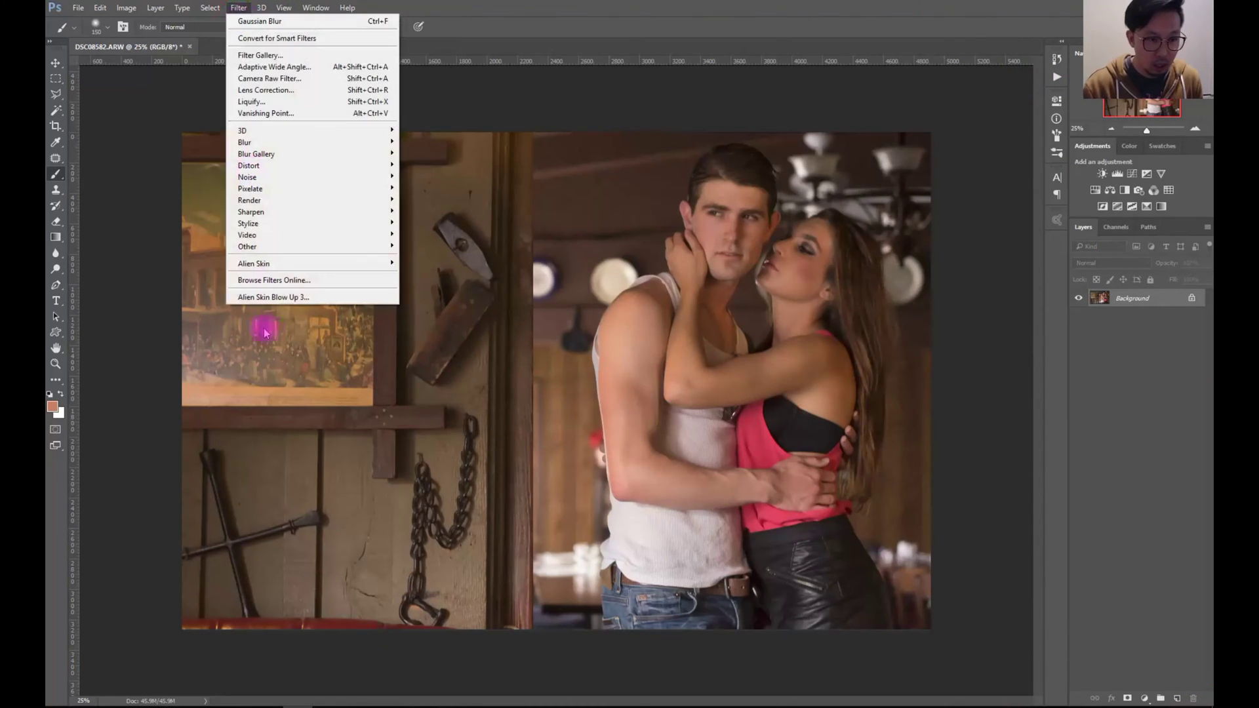
mouse_move(280, 263)
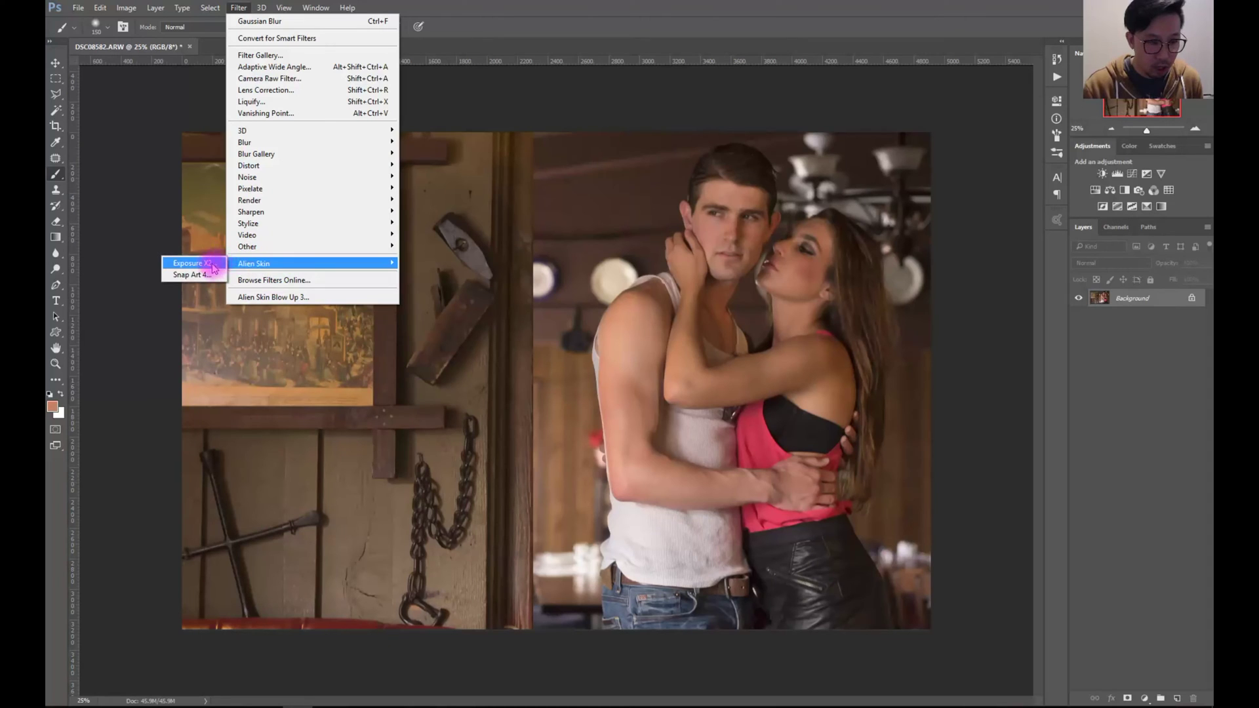
left_click(190, 264)
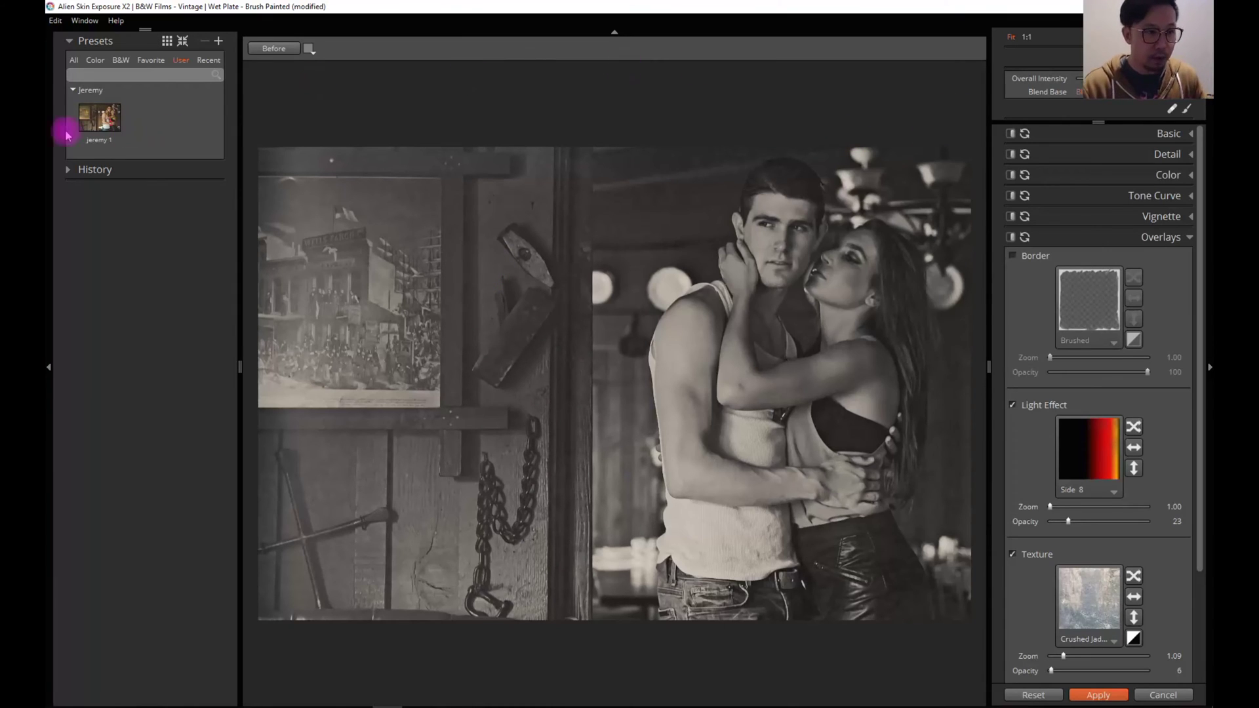
left_click(74, 60)
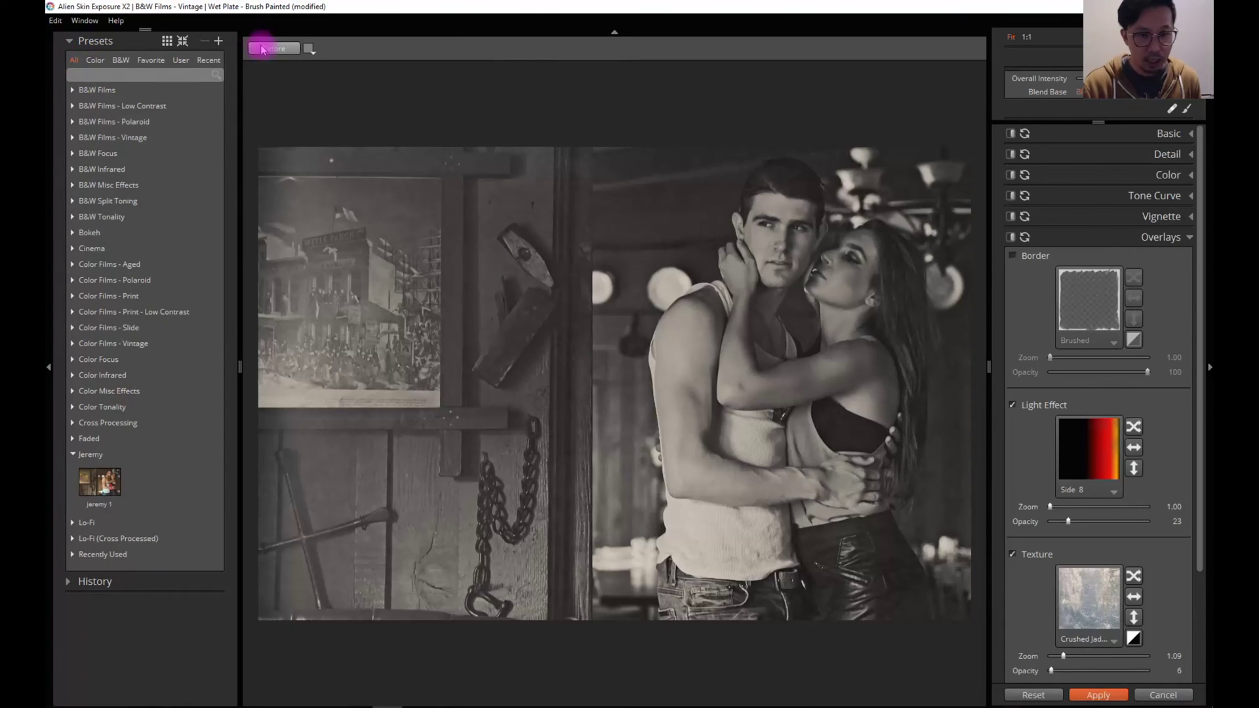
left_click(1026, 696)
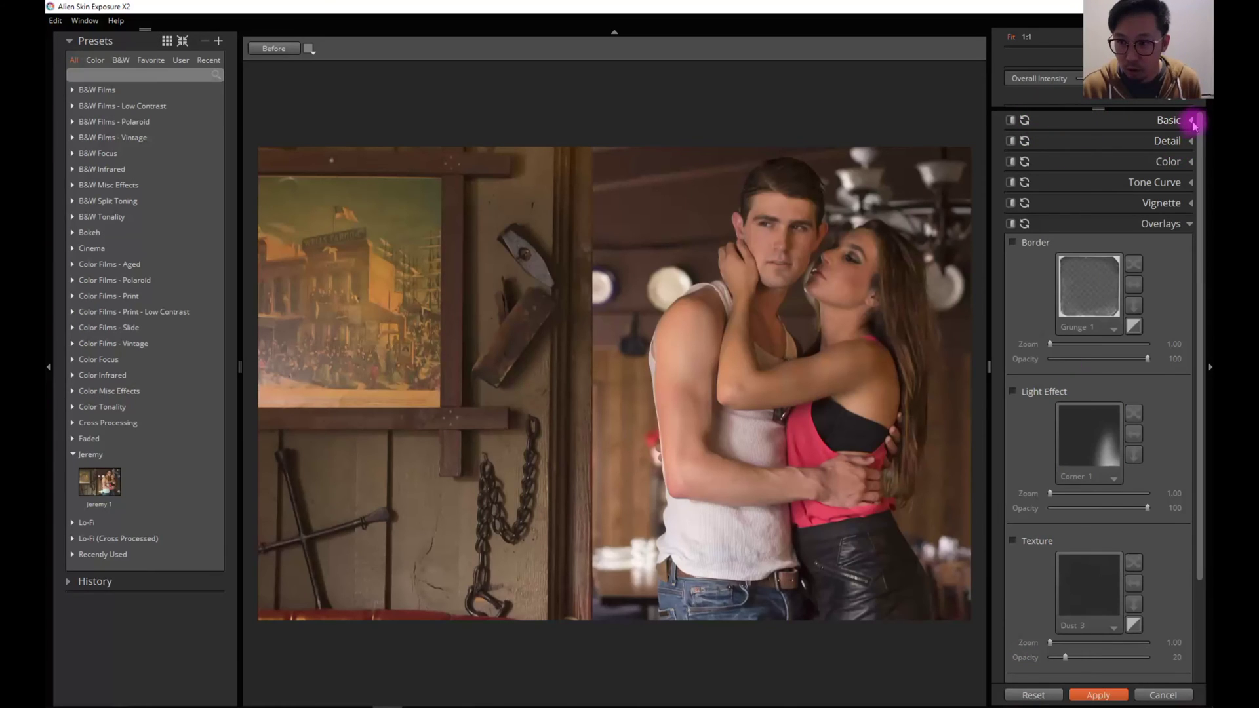
- Set the RGB tone curve to Contrast 13, Shadows 15, Midtones -4 and Highlights -13
left_click(1190, 182)
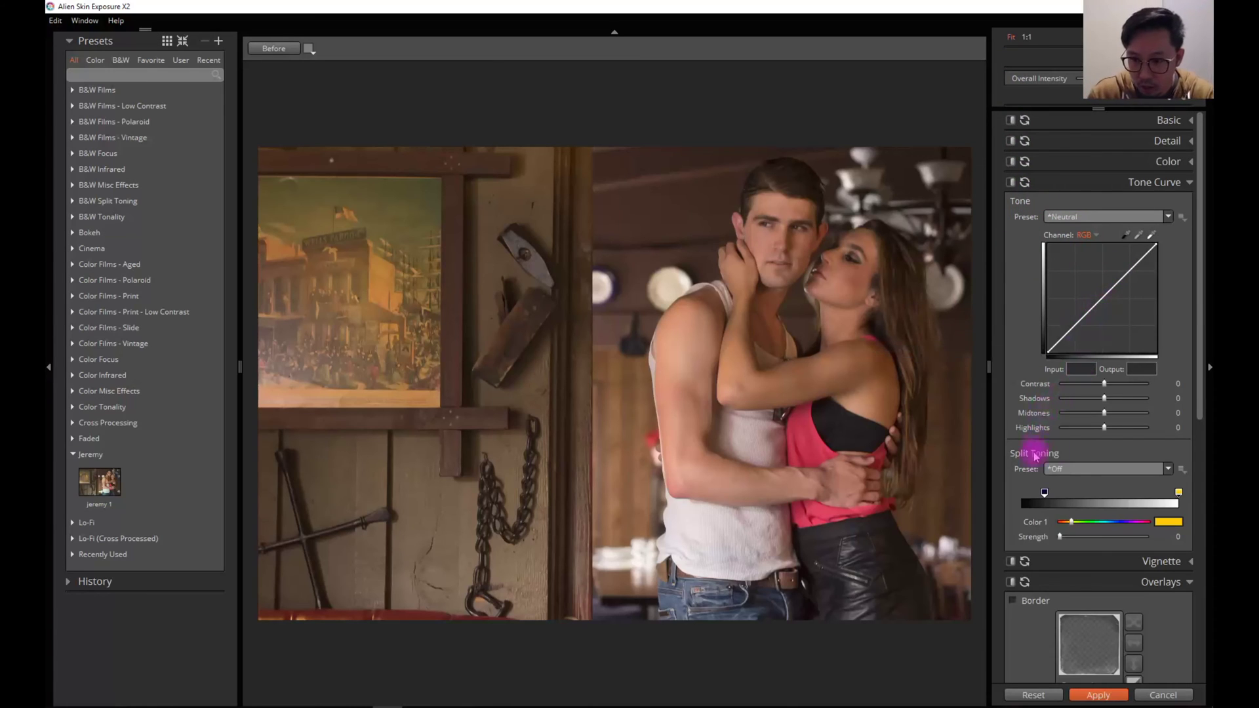
left_click(1093, 236)
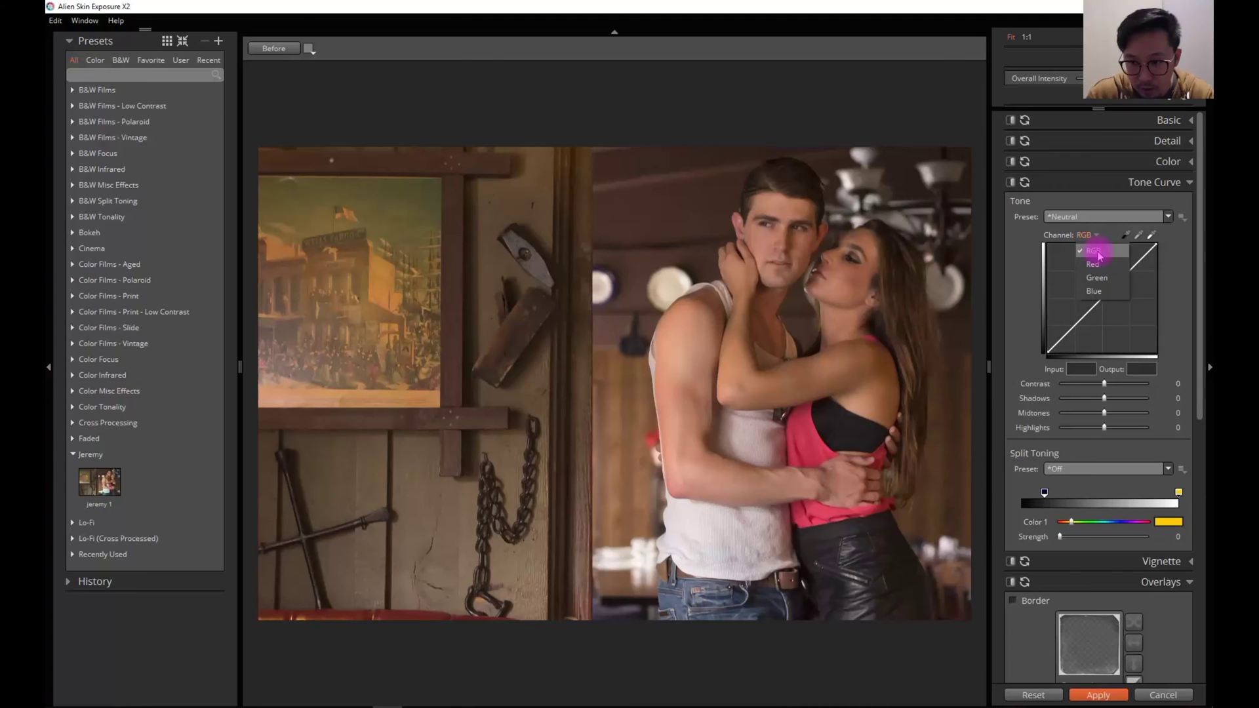
left_click(1100, 254)
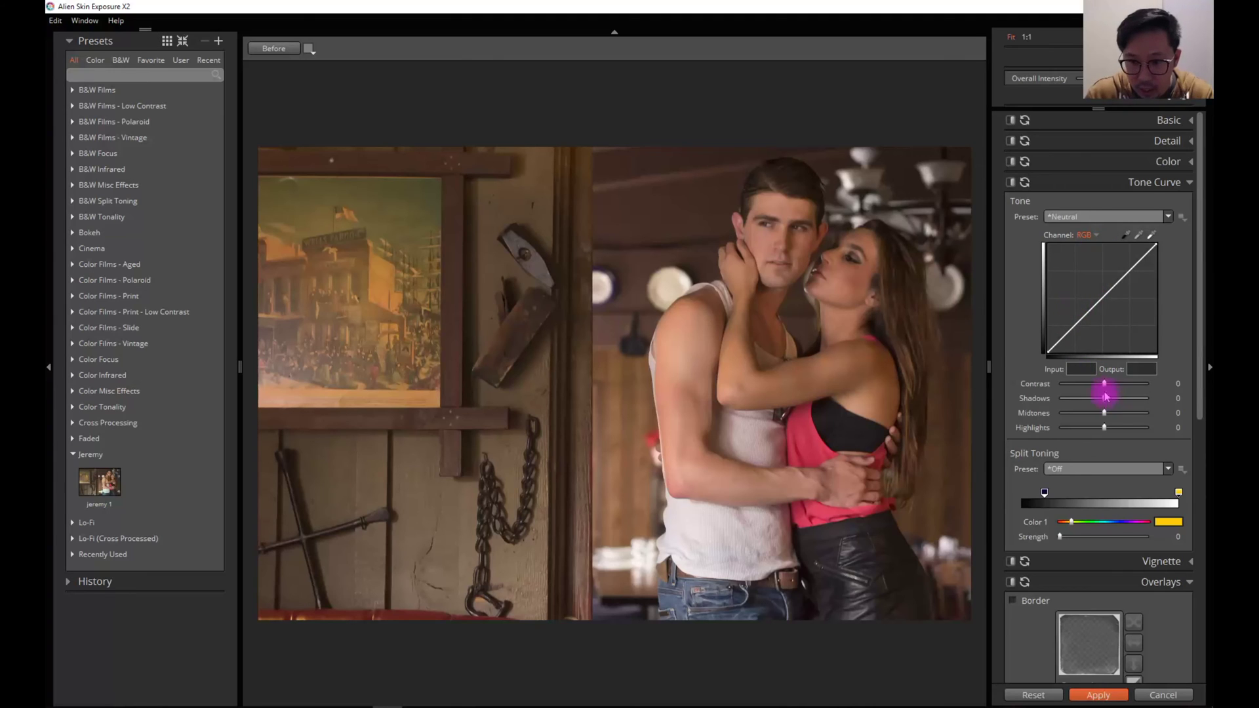
left_click(1097, 236)
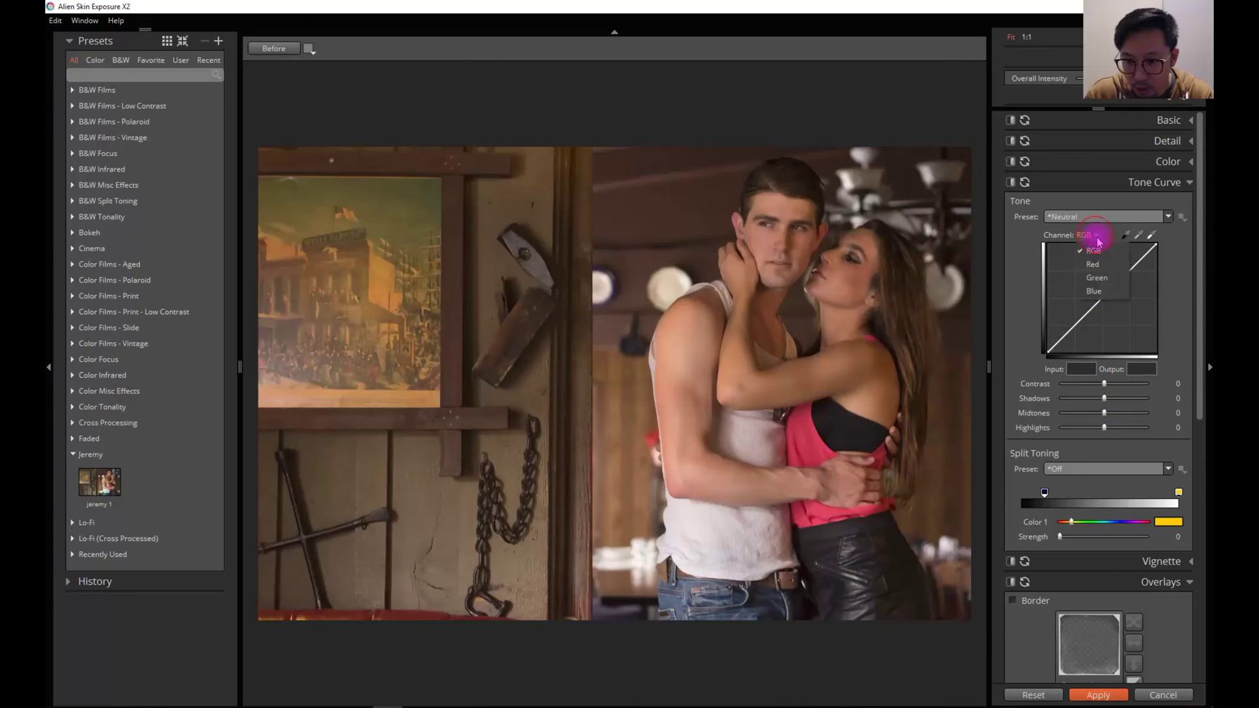
left_click(1100, 247)
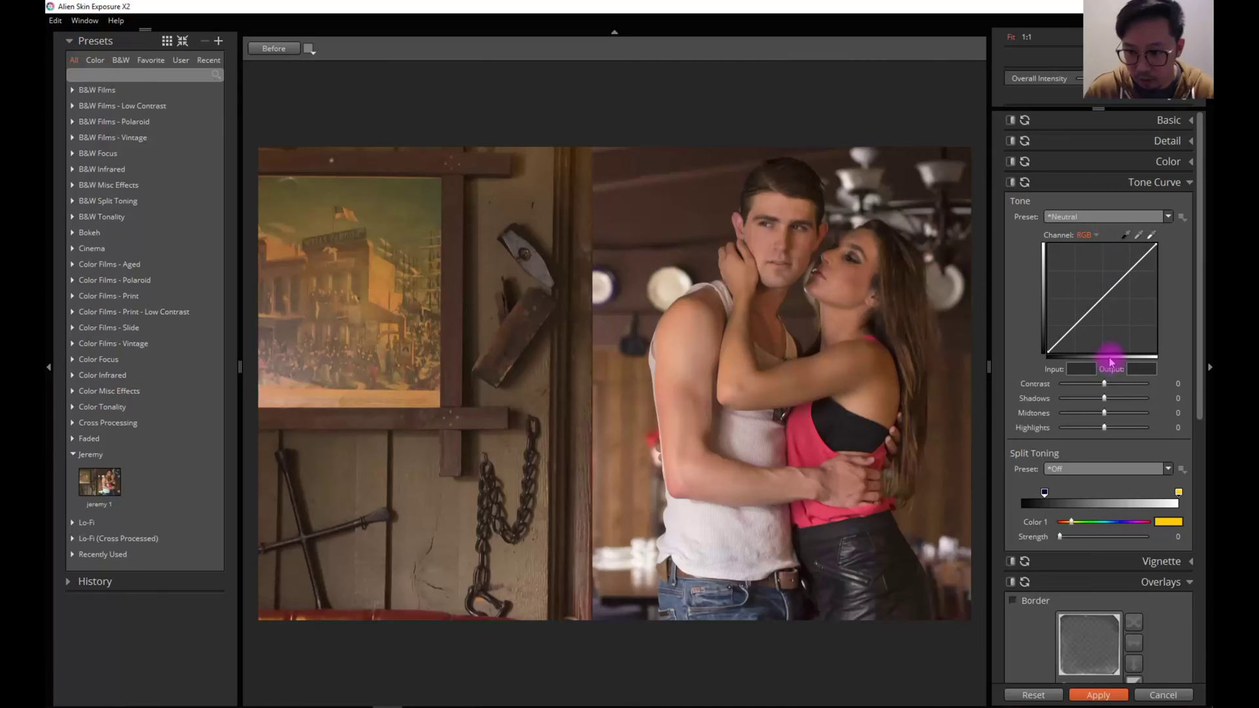
mouse_move(1106, 387)
left_mouse_down()
mouse_move(1091, 384)
mouse_move(1109, 387)
left_mouse_up()
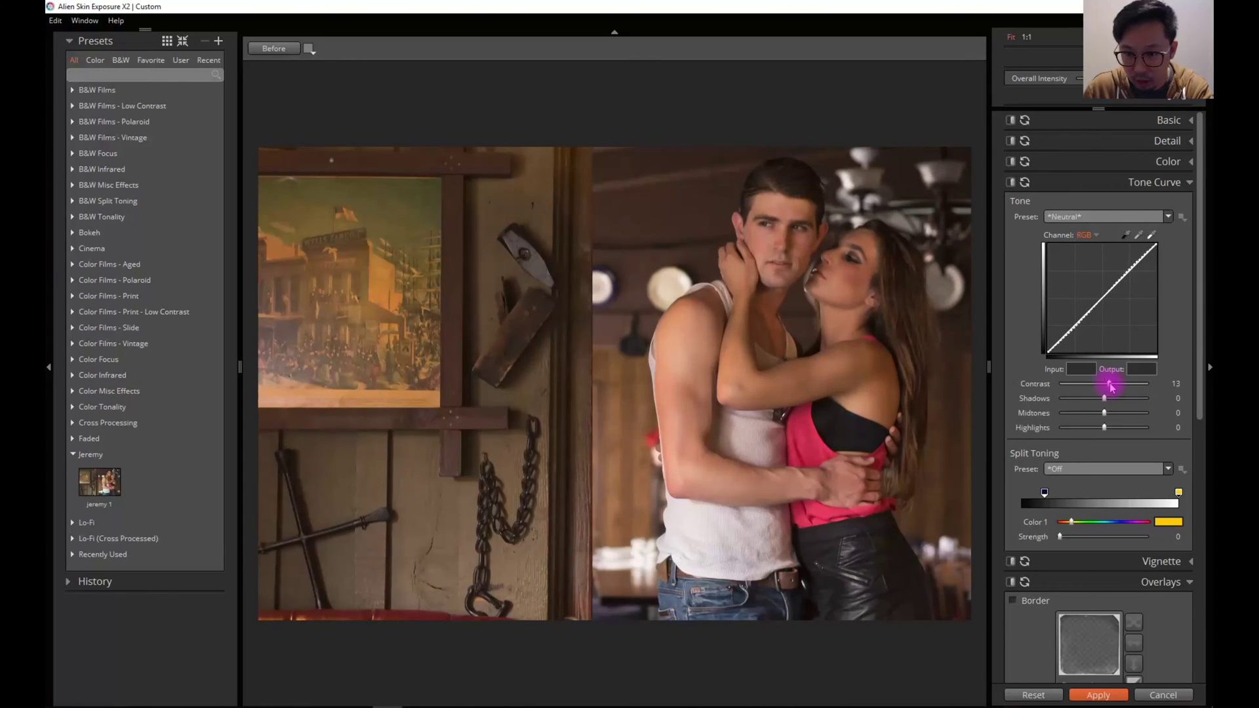
mouse_move(1107, 401)
left_mouse_down()
mouse_move(1115, 413)
mouse_move(1100, 413)
mouse_move(1122, 429)
mouse_move(1073, 428)
mouse_move(1115, 429)
mouse_move(1091, 428)
mouse_move(1104, 417)
left_mouse_up()
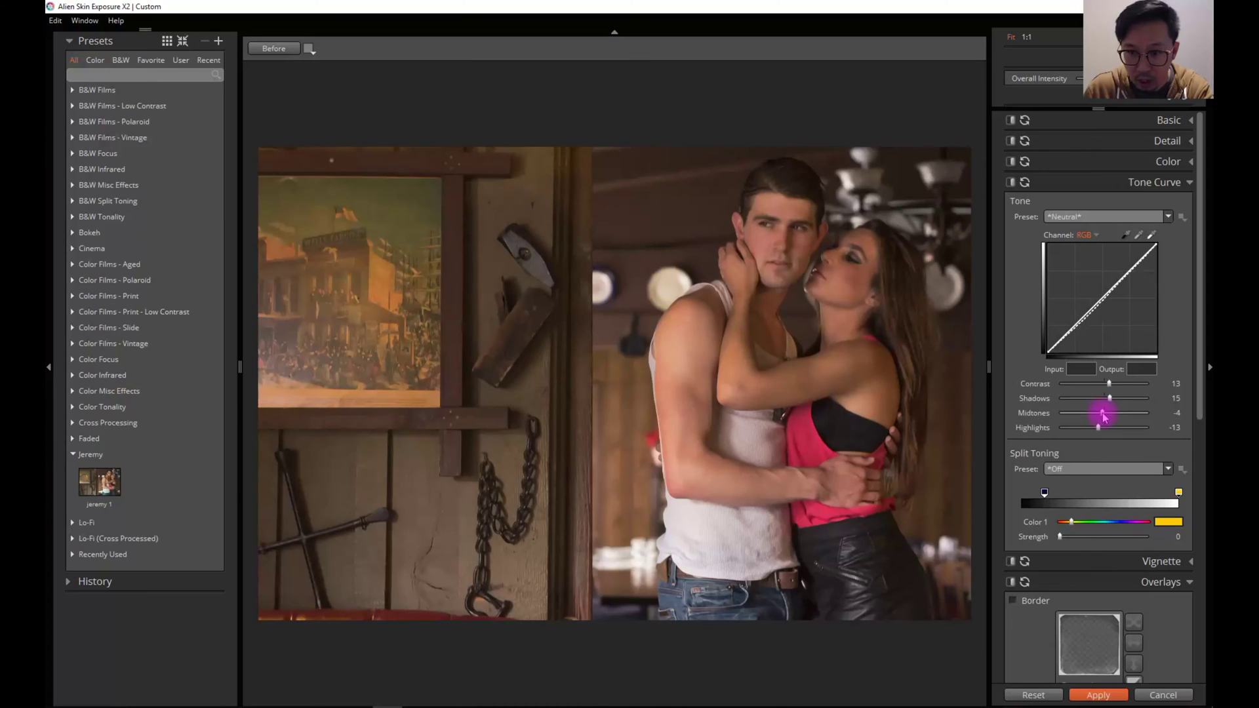
- Set the Red channel's tone curve to Contrast 8, Shadows -4, Midtones -6 and Highlights 4
left_click(1090, 241)
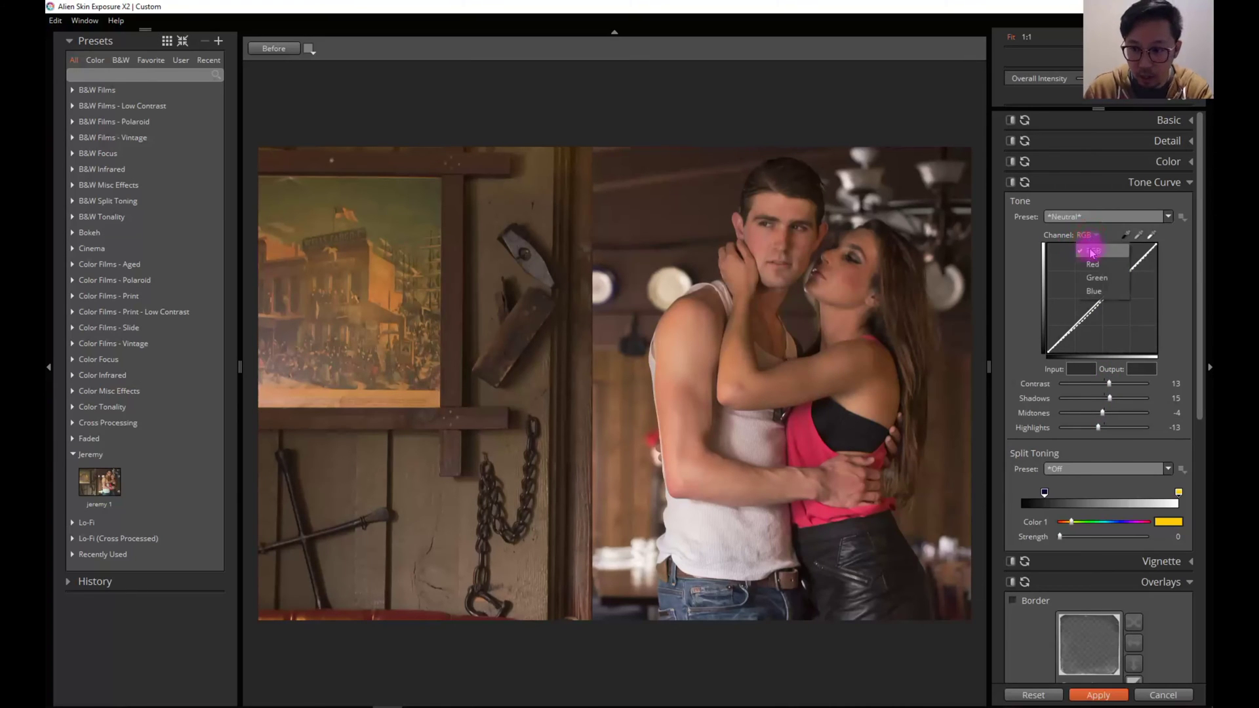
left_click(1093, 255)
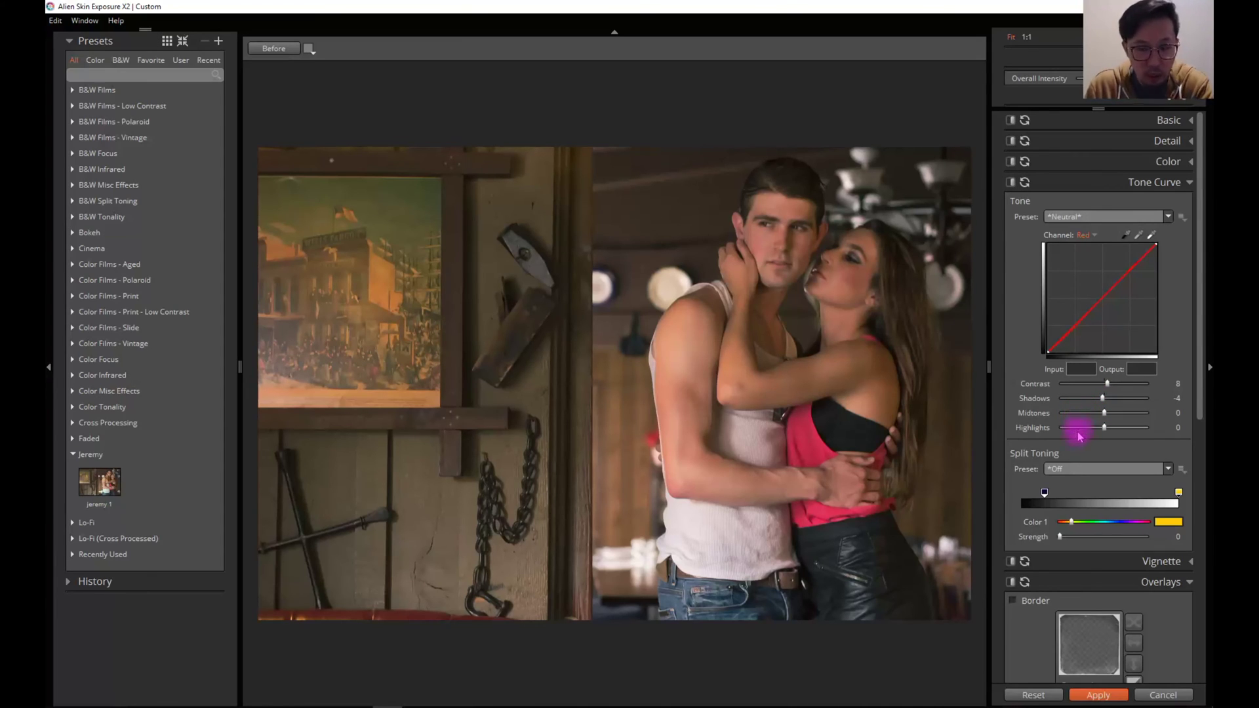
left_click_drag(1107, 413, 1111, 413)
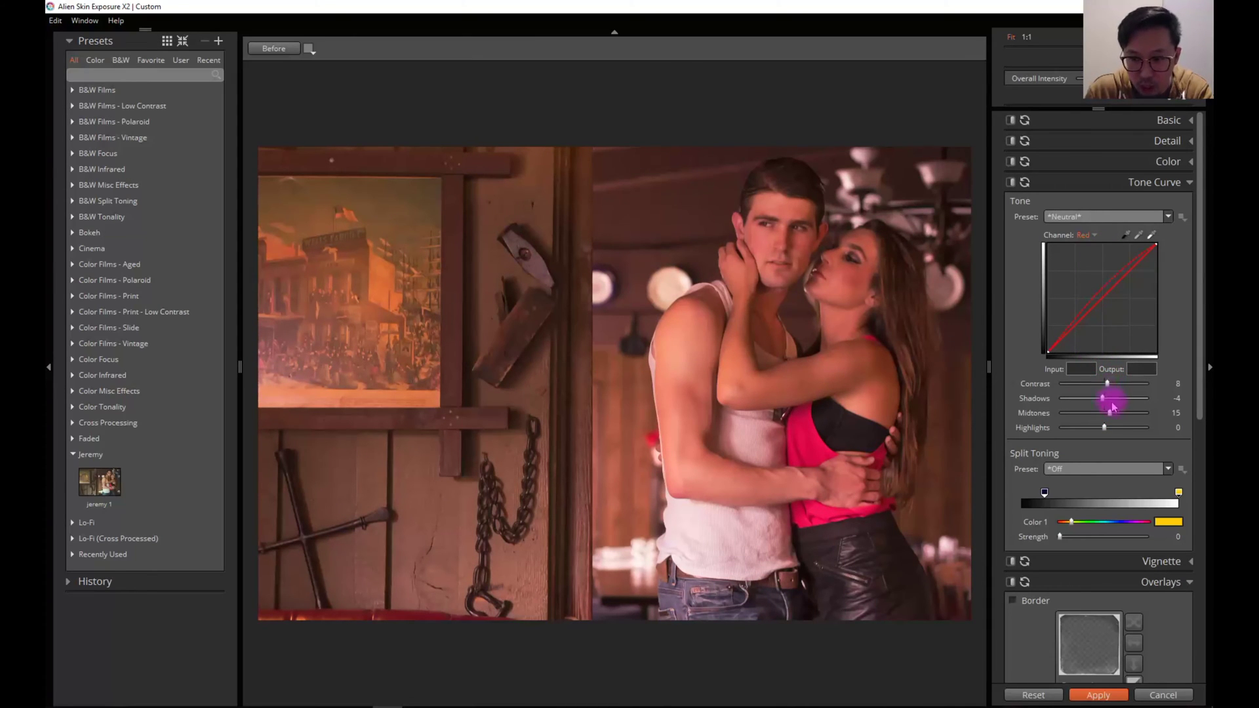
left_click_drag(1111, 415, 1104, 413)
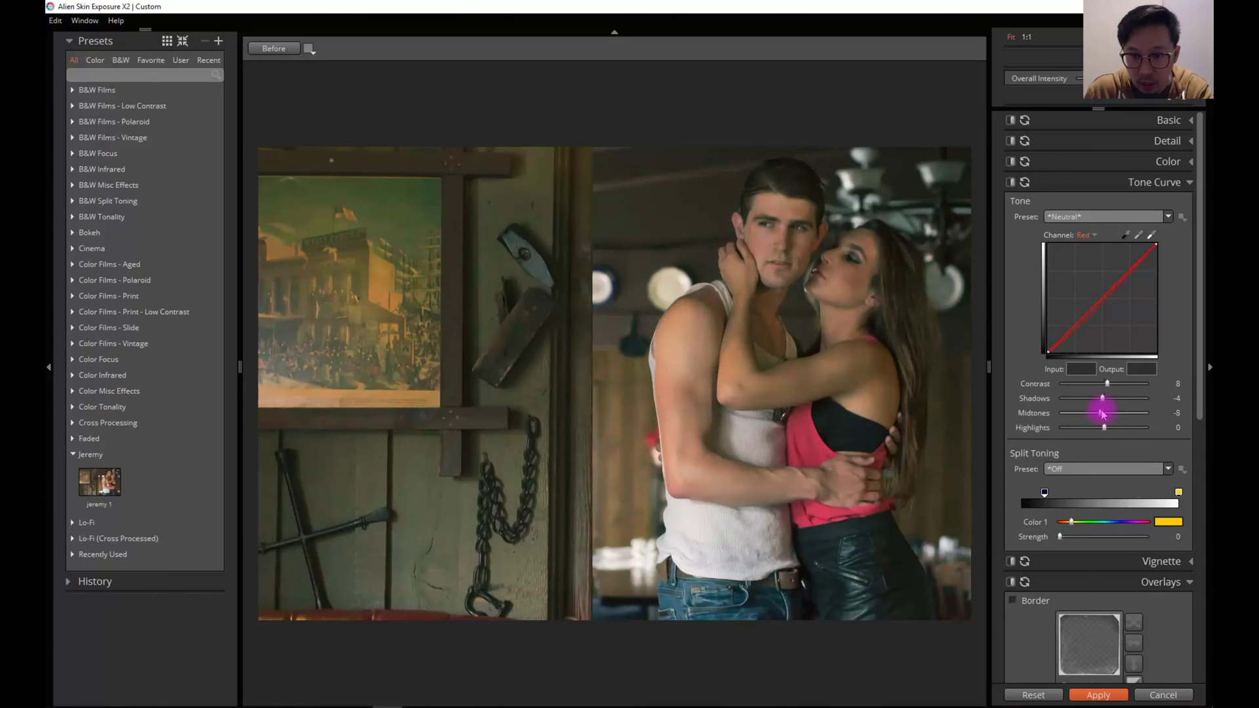
left_click_drag(1103, 413, 1101, 413)
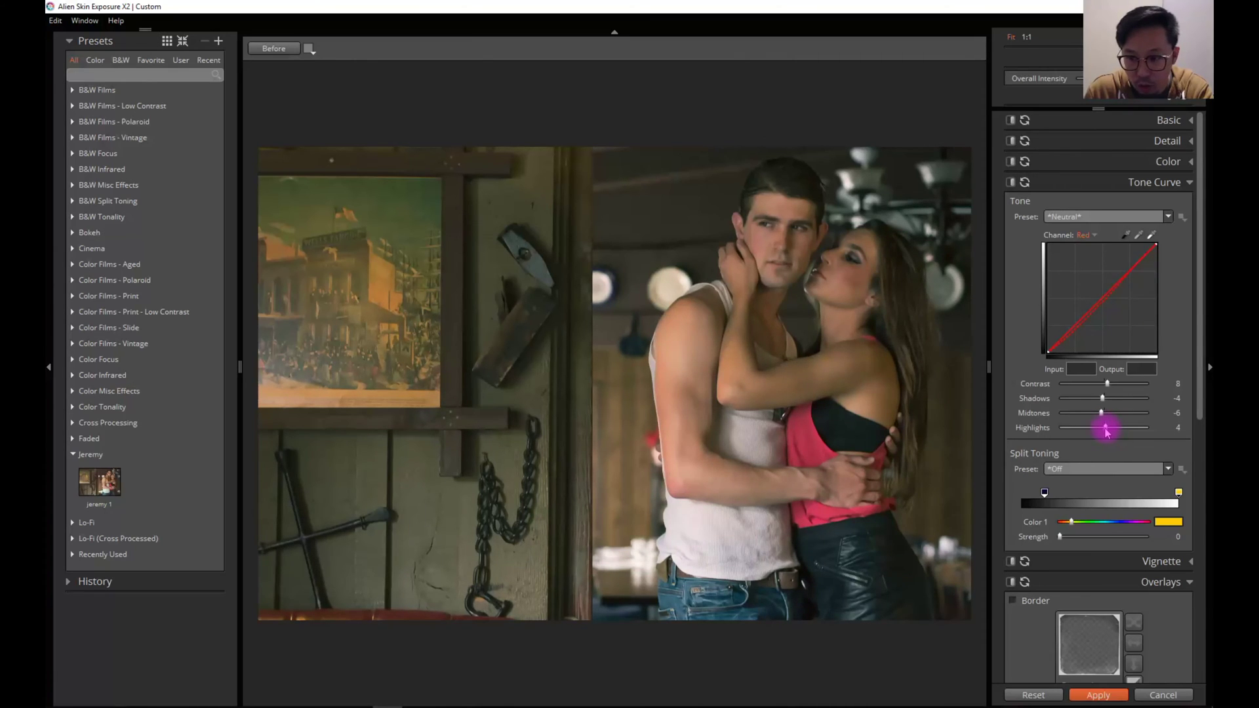
- Refine the Red curve to Shadows 2, Midtones -8, Highlights 2, and set the Green curve to Contrast 2, Shadows -4, Midtones 1, Highlights 4
left_click_drag(1106, 428, 1101, 418)
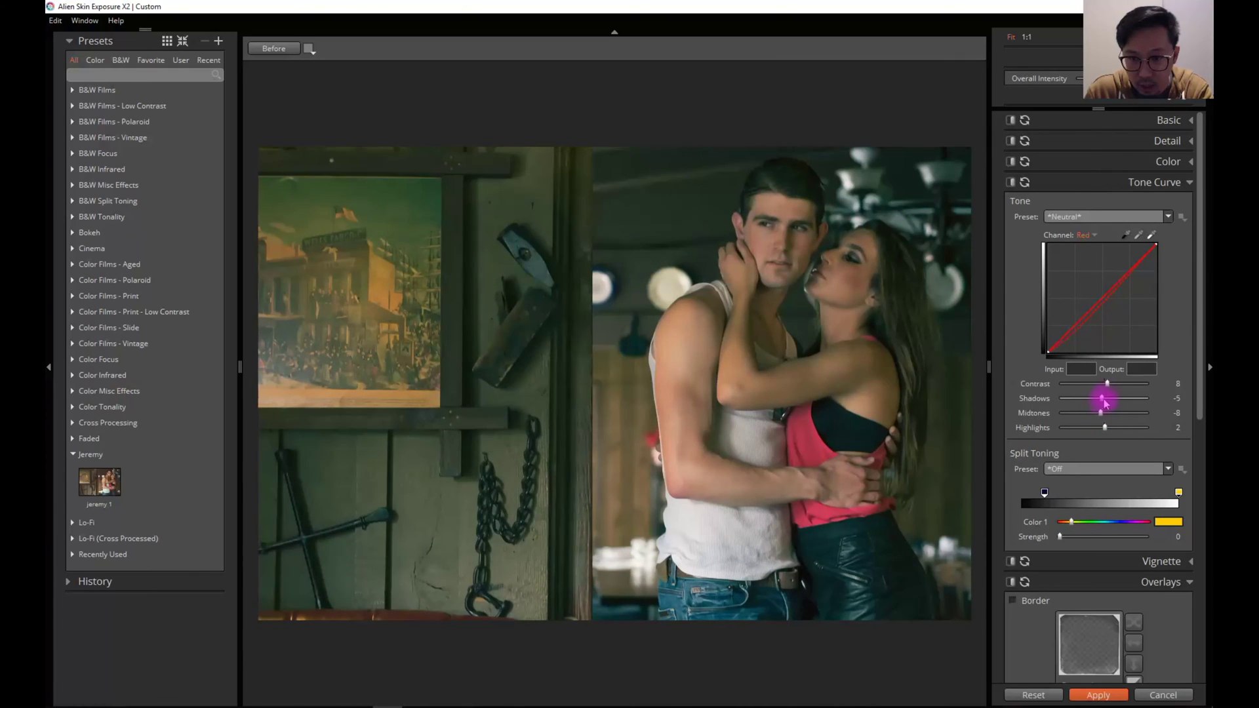
left_click_drag(1106, 402, 1104, 401)
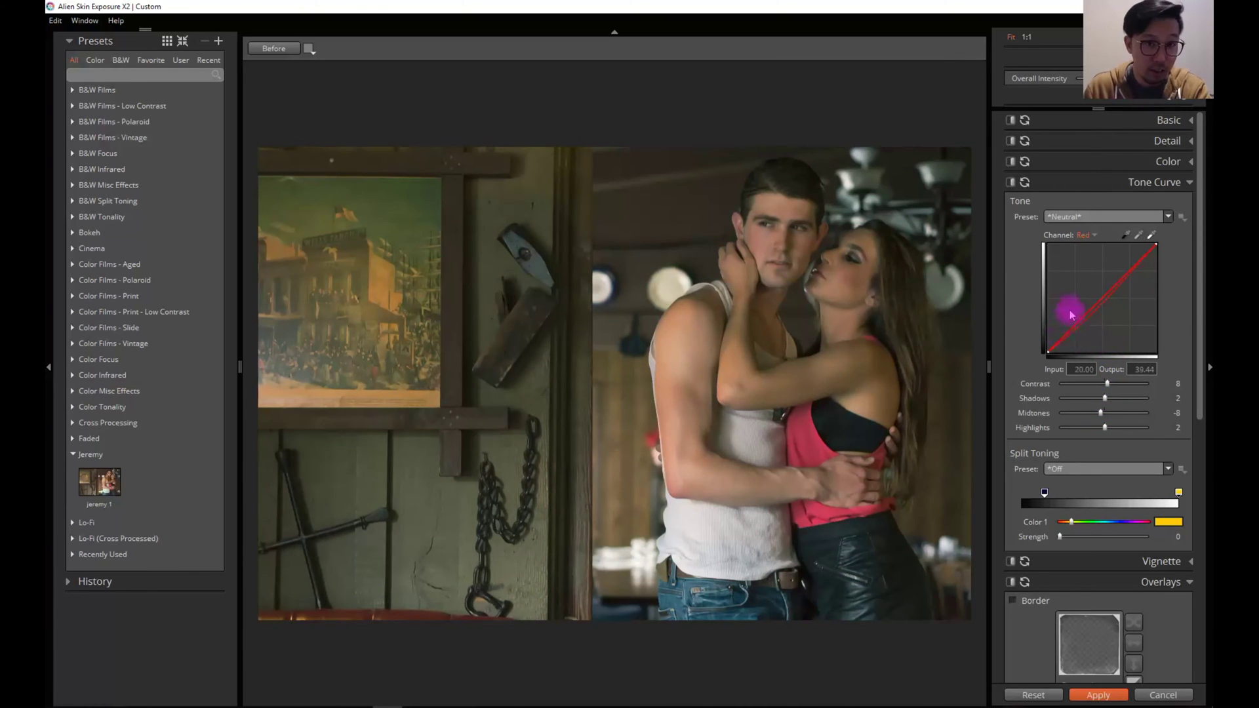
left_click(1085, 235)
left_click(1085, 253)
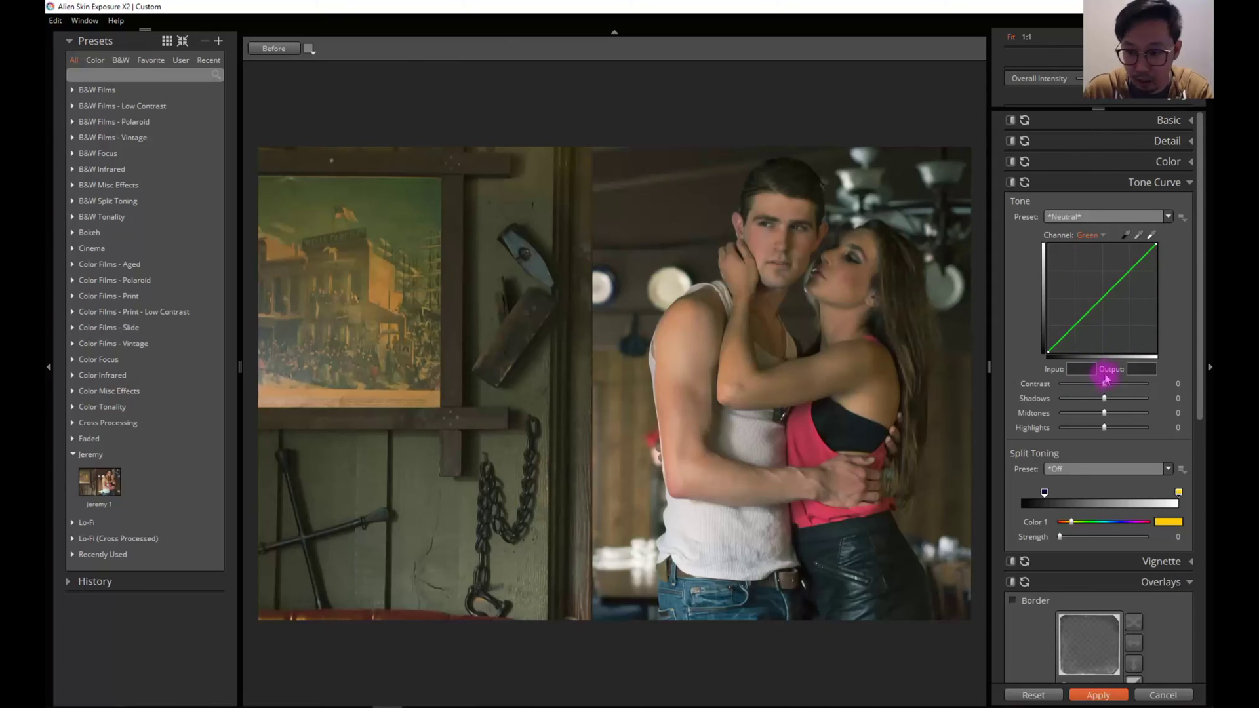
left_click_drag(1100, 390, 1098, 401)
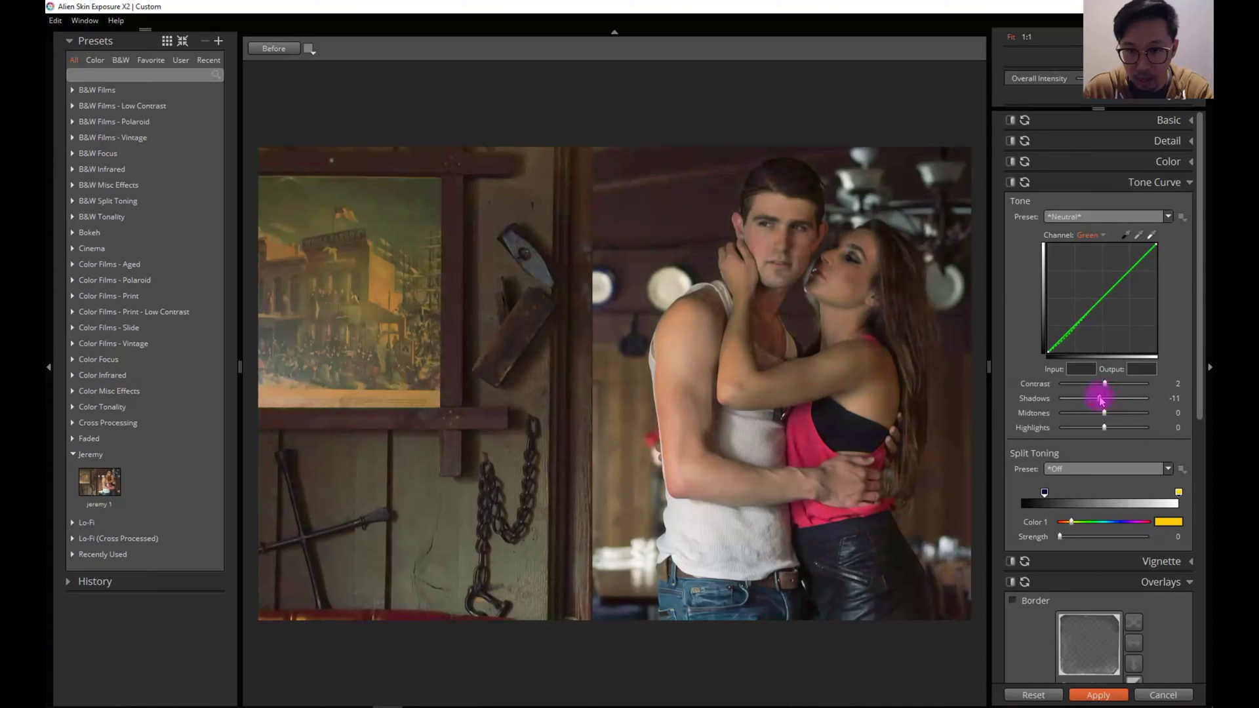
left_click_drag(1104, 413, 1112, 430)
- Adjust the contrast, shadows, midtones and highlights of the Blue channel's tone curve
left_click(1090, 235)
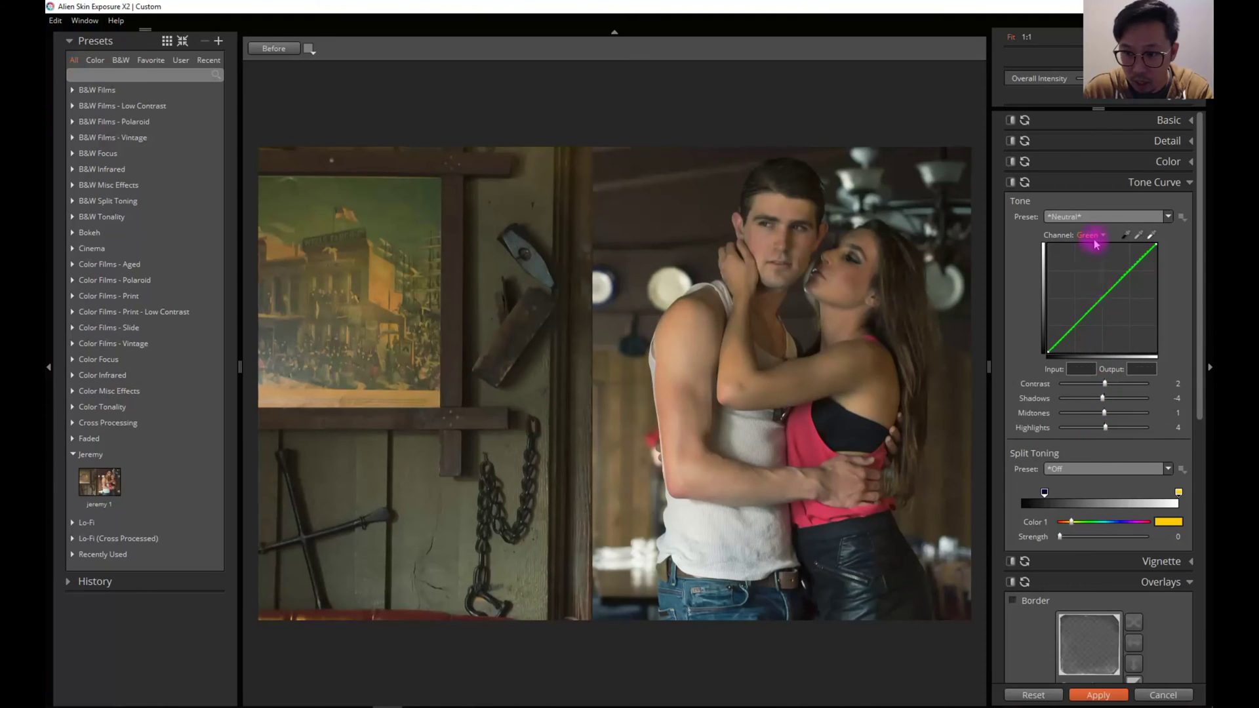
left_click(1086, 274)
left_click_drag(1105, 385, 1111, 428)
- Rework the Red channel's tone curve to Contrast 2 and Shadows -4, and compare the grade with the original photo
left_click(1083, 235)
left_click(1094, 263)
left_click(1105, 399)
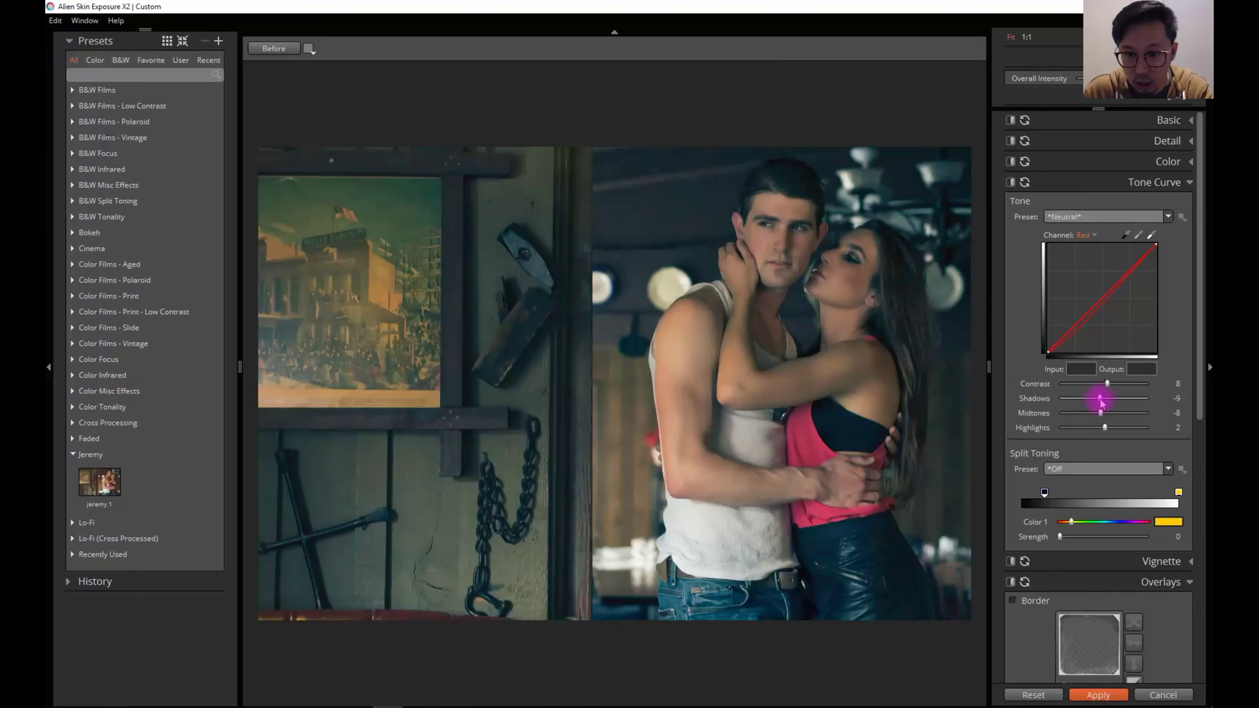
left_click_drag(1102, 403, 1102, 415)
left_click(1108, 385)
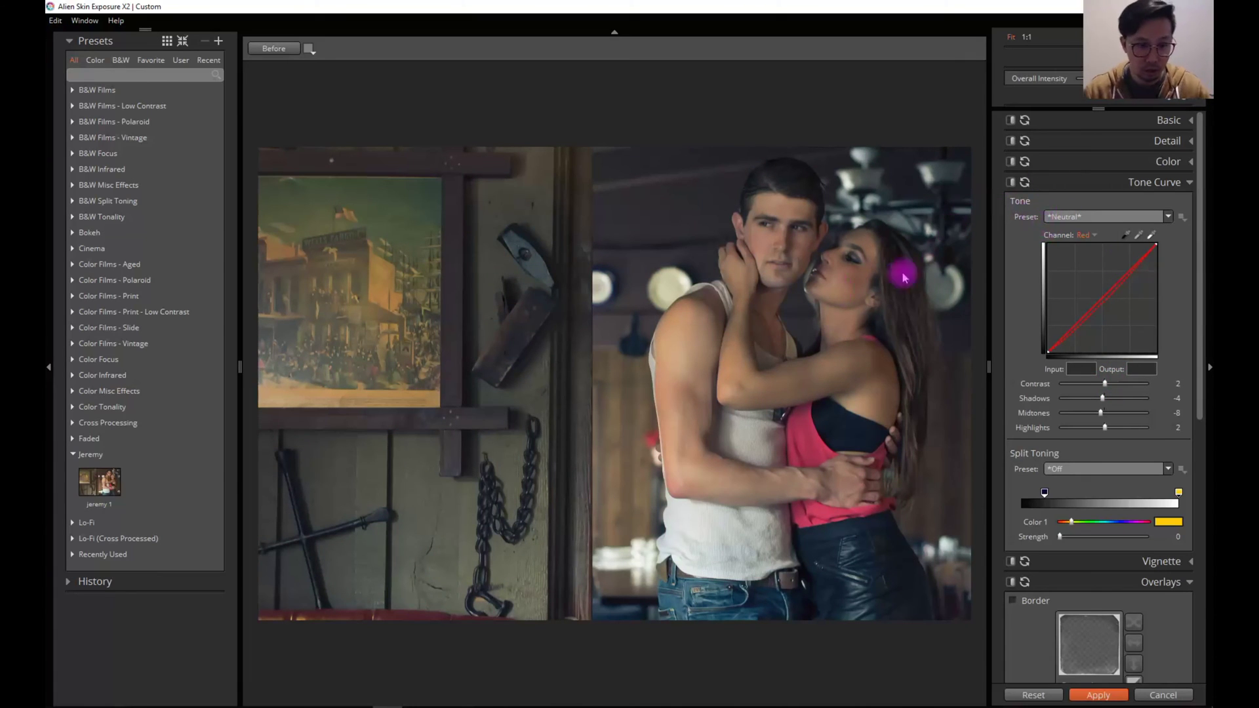
left_click(286, 54)
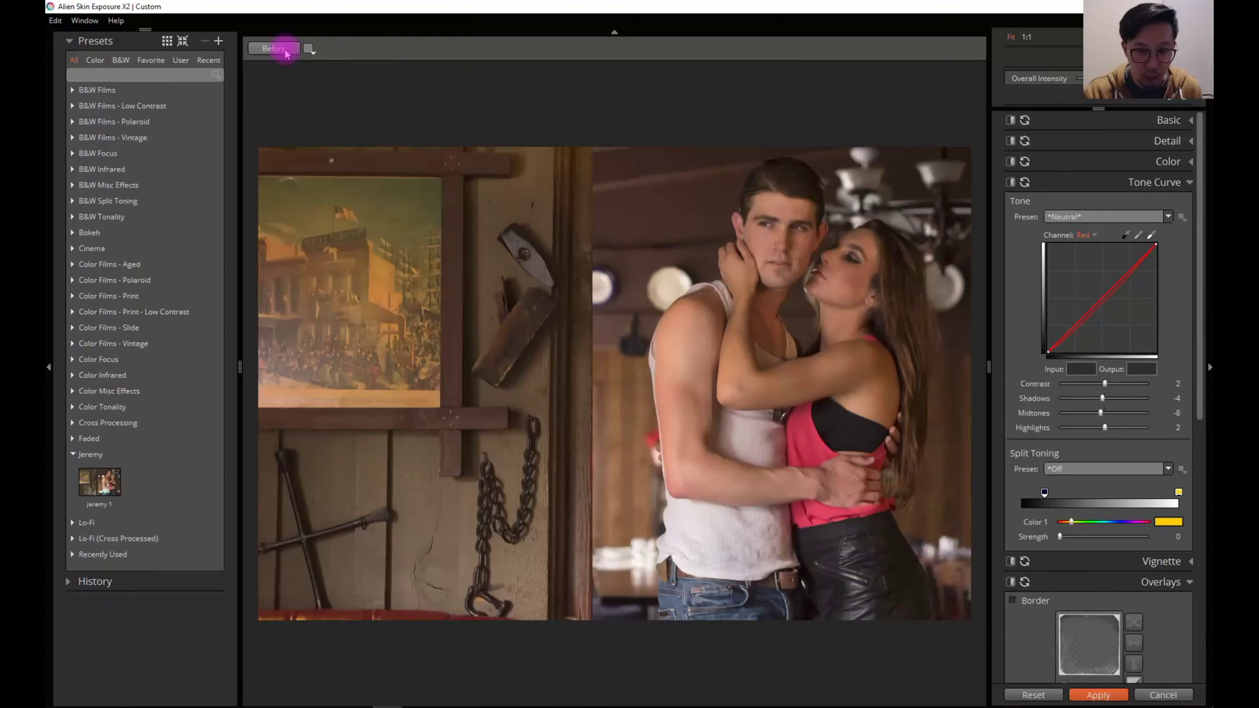
left_click(313, 50)
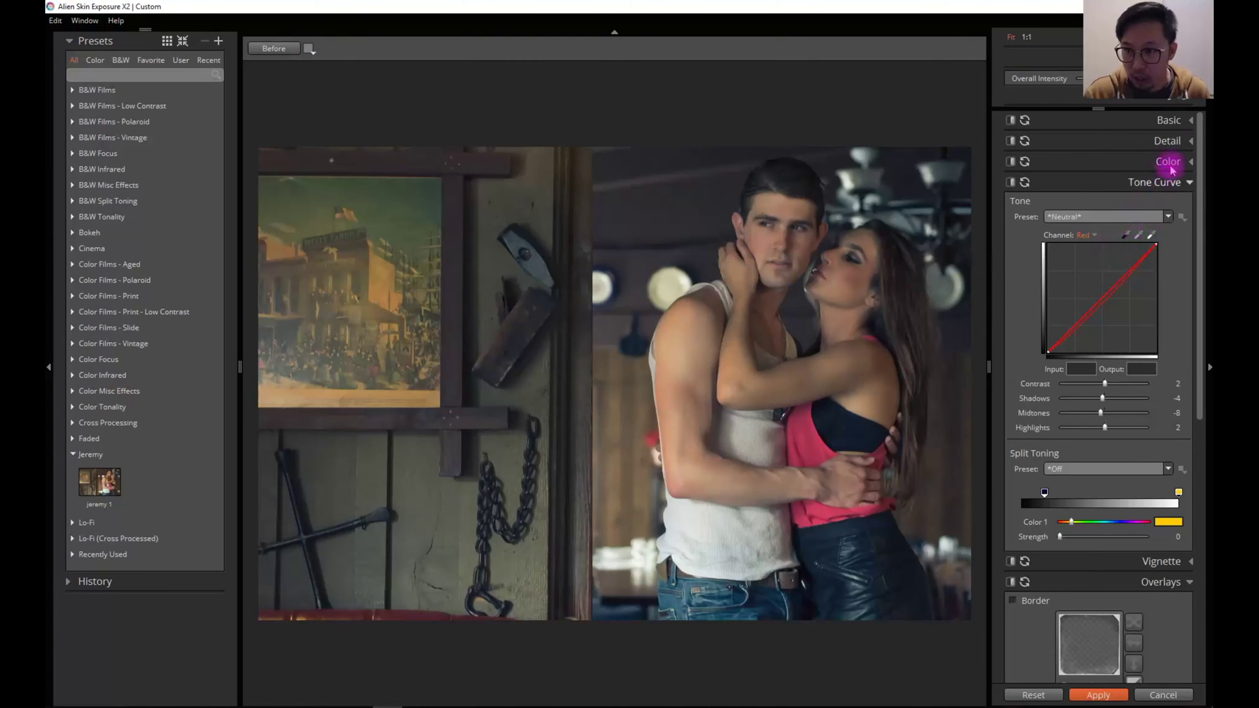
- Set the basic adjustments to Exposure 0.25, Contrast -7, Highlights 6, Shadows -5, Clarity 6 and Vibrance 19
left_click(1184, 121)
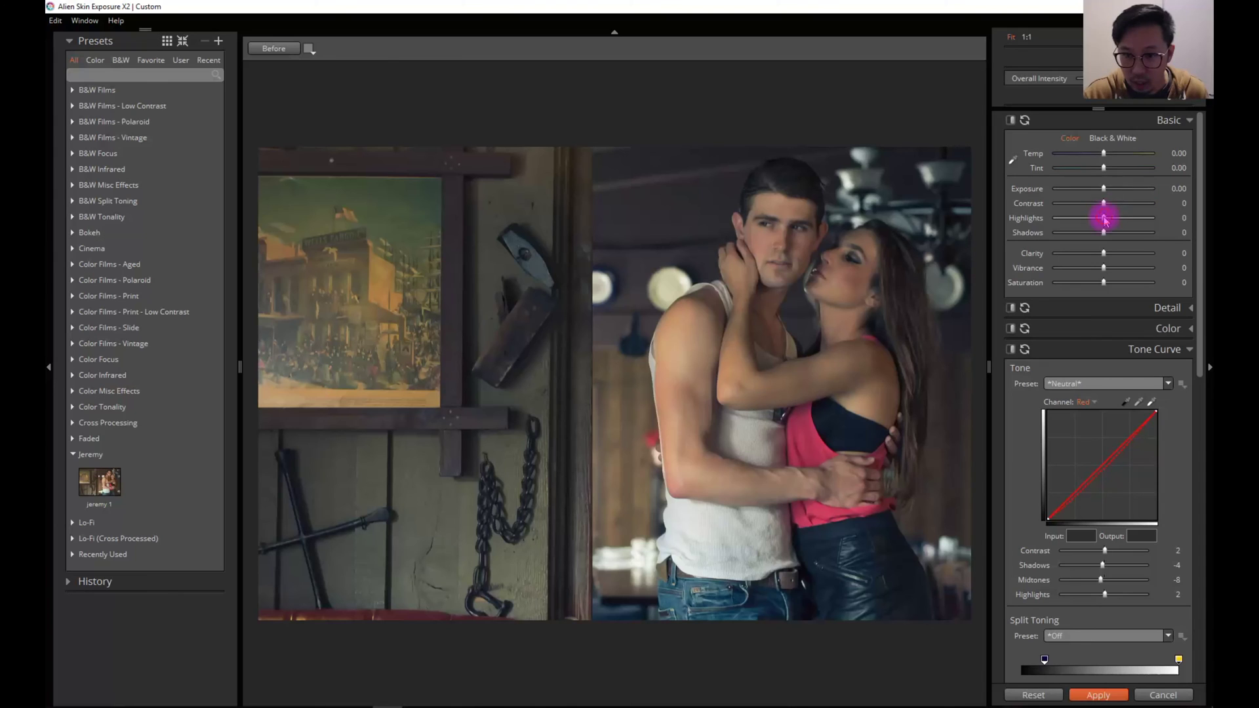
left_click_drag(1107, 223, 1107, 190)
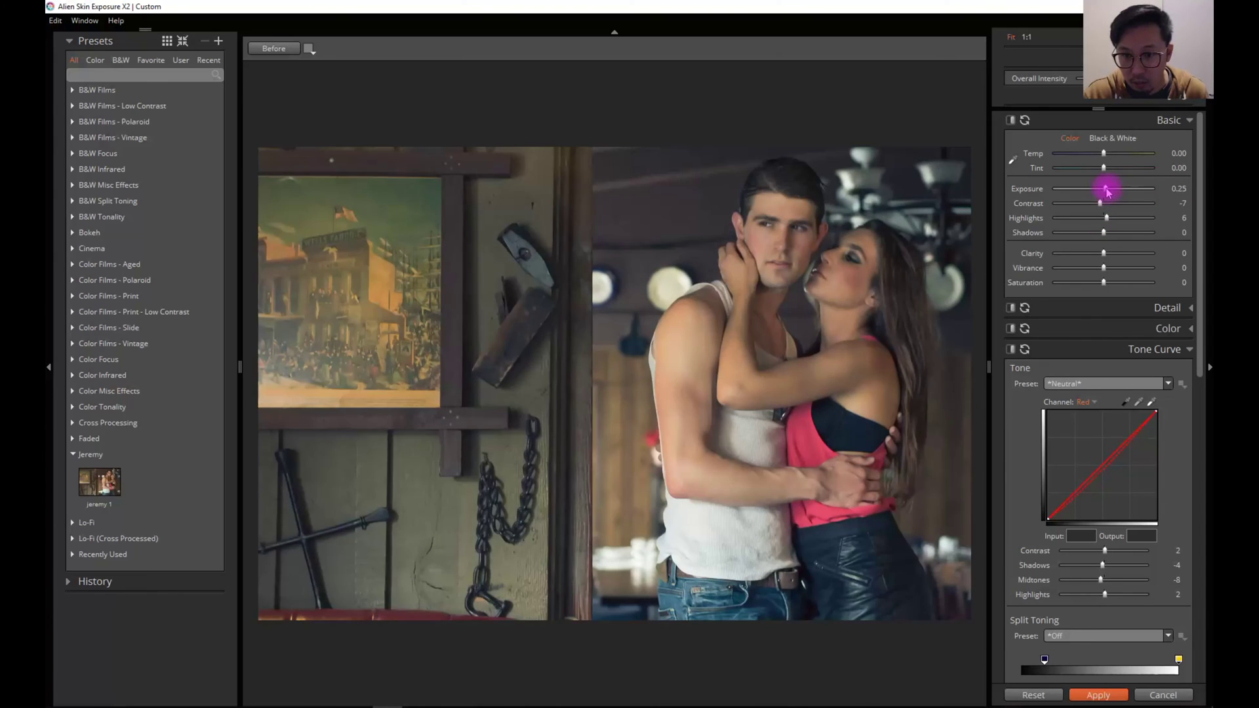
left_click_drag(1121, 233, 1106, 271)
left_click(1107, 255)
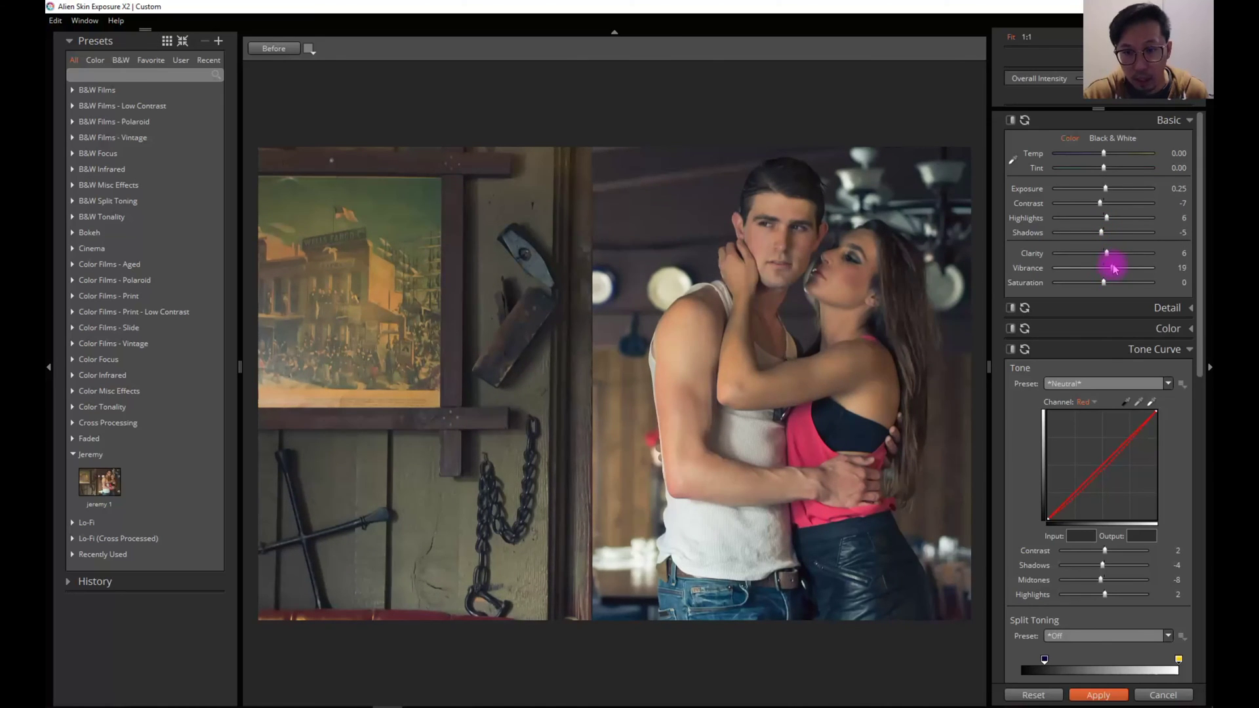
left_click(1191, 122)
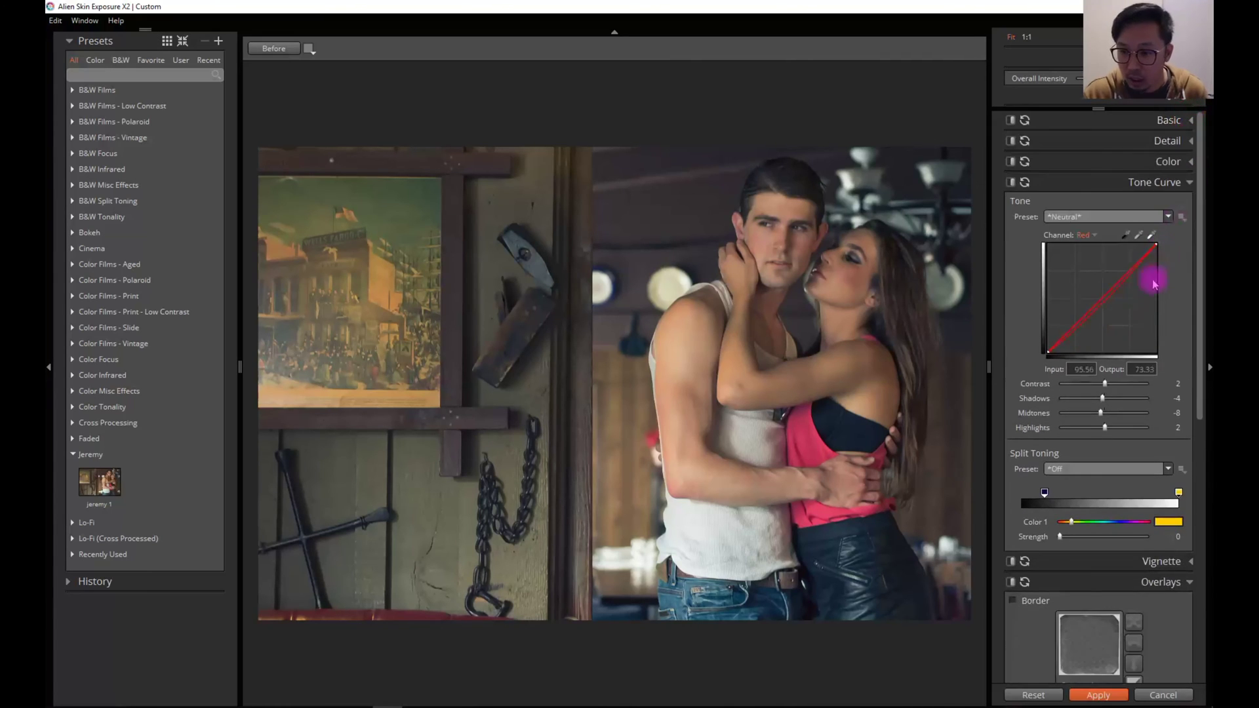
- Set the color saturation to Reds 9, Yellows -9, Greens -19, Cyans -15 and Blues 23, and compare with the original photo
left_click(1190, 184)
left_click(1190, 162)
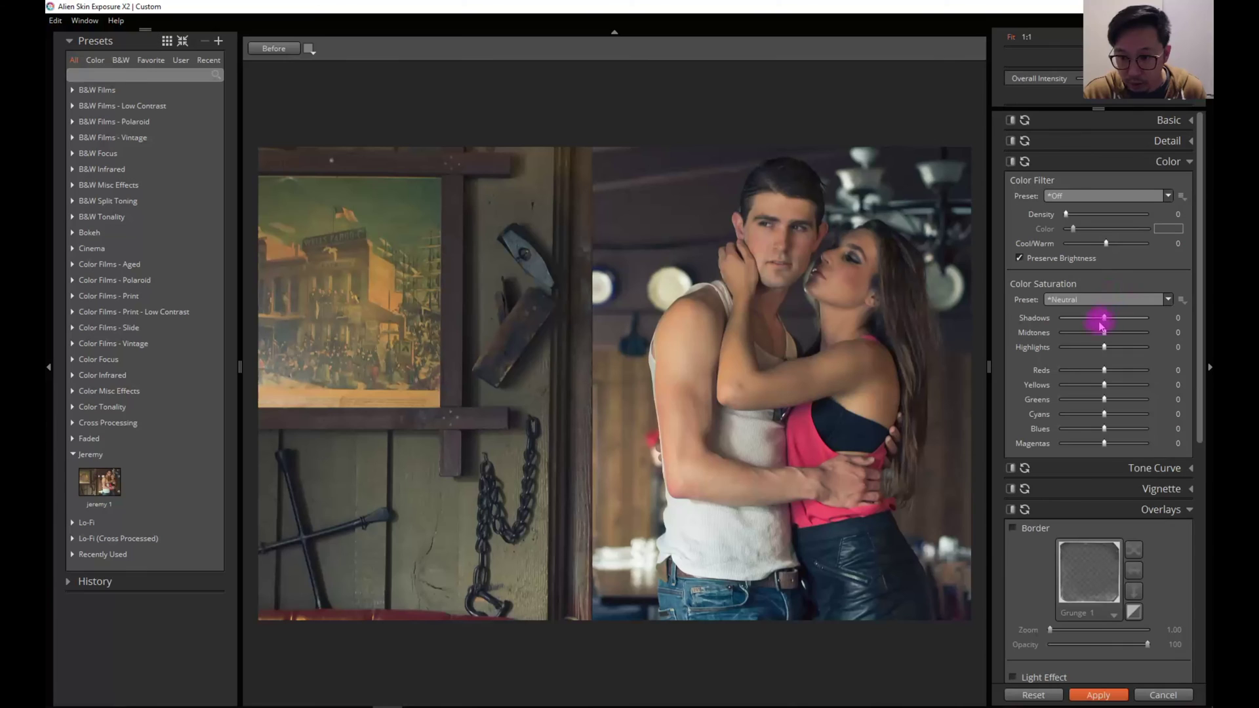
left_click_drag(1105, 371, 1112, 373)
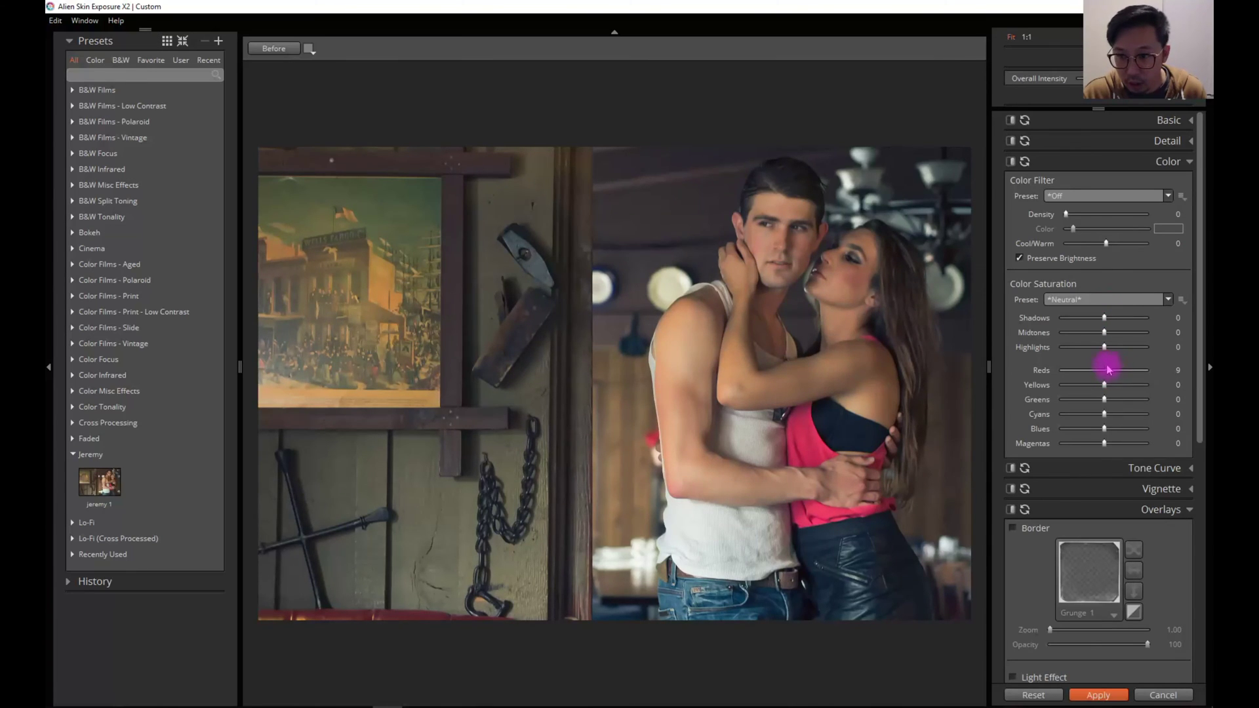
mouse_move(1100, 387)
left_mouse_down()
mouse_move(1082, 402)
mouse_move(1111, 400)
mouse_move(1097, 404)
left_mouse_up()
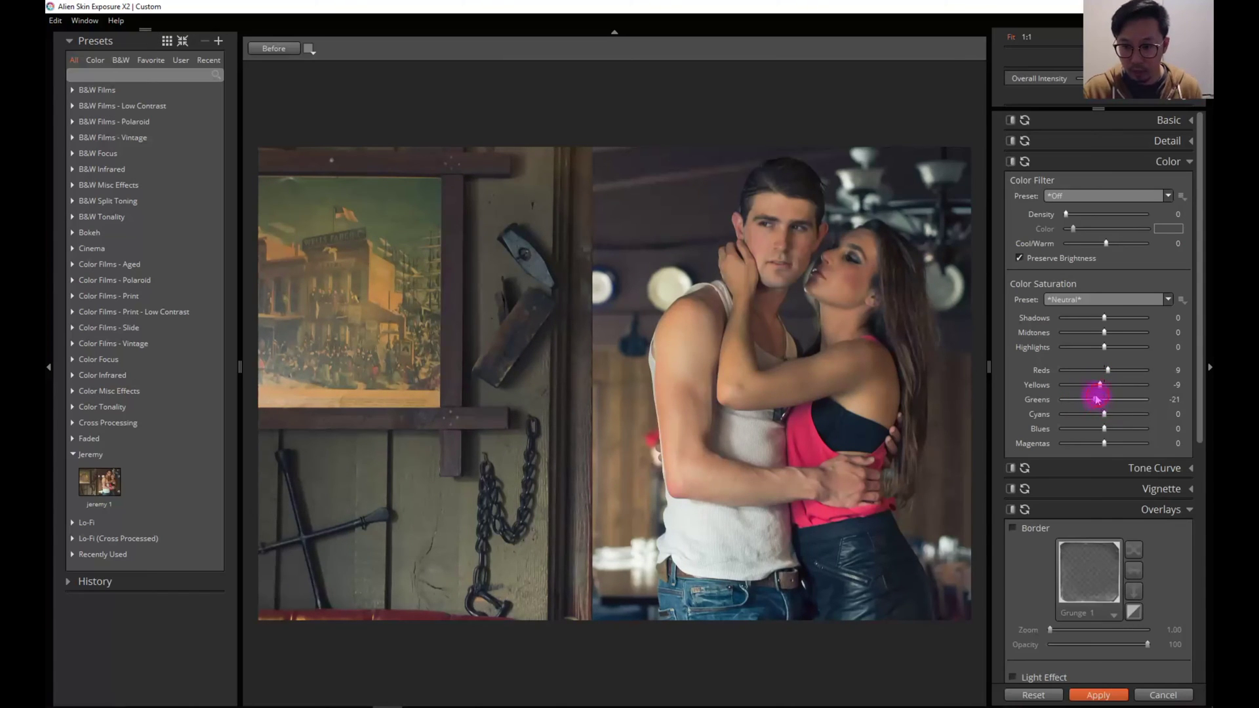
mouse_move(1104, 413)
left_mouse_down()
mouse_move(1083, 418)
mouse_move(1115, 415)
mouse_move(1125, 427)
mouse_move(1115, 429)
left_mouse_up()
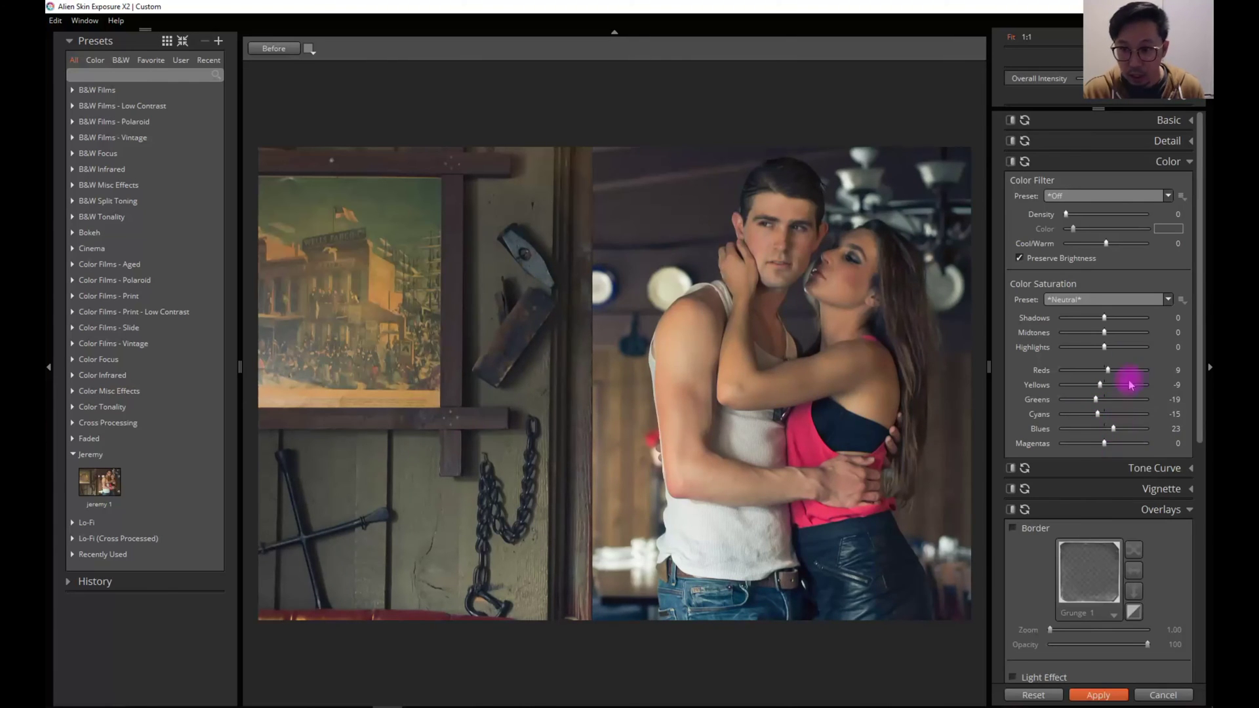
left_click(275, 50)
left_click(292, 52)
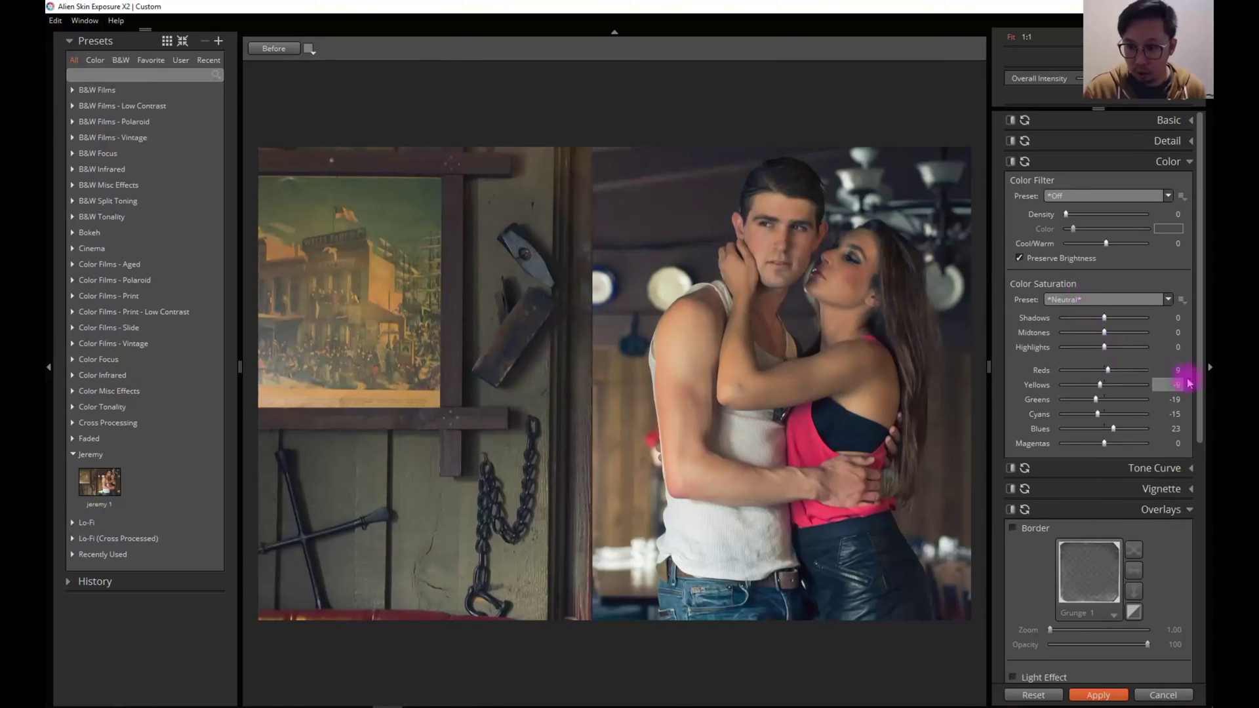
- Raise the basic Vibrance adjustment to 35
left_click_drag(1200, 383, 1194, 192)
left_click(1189, 162)
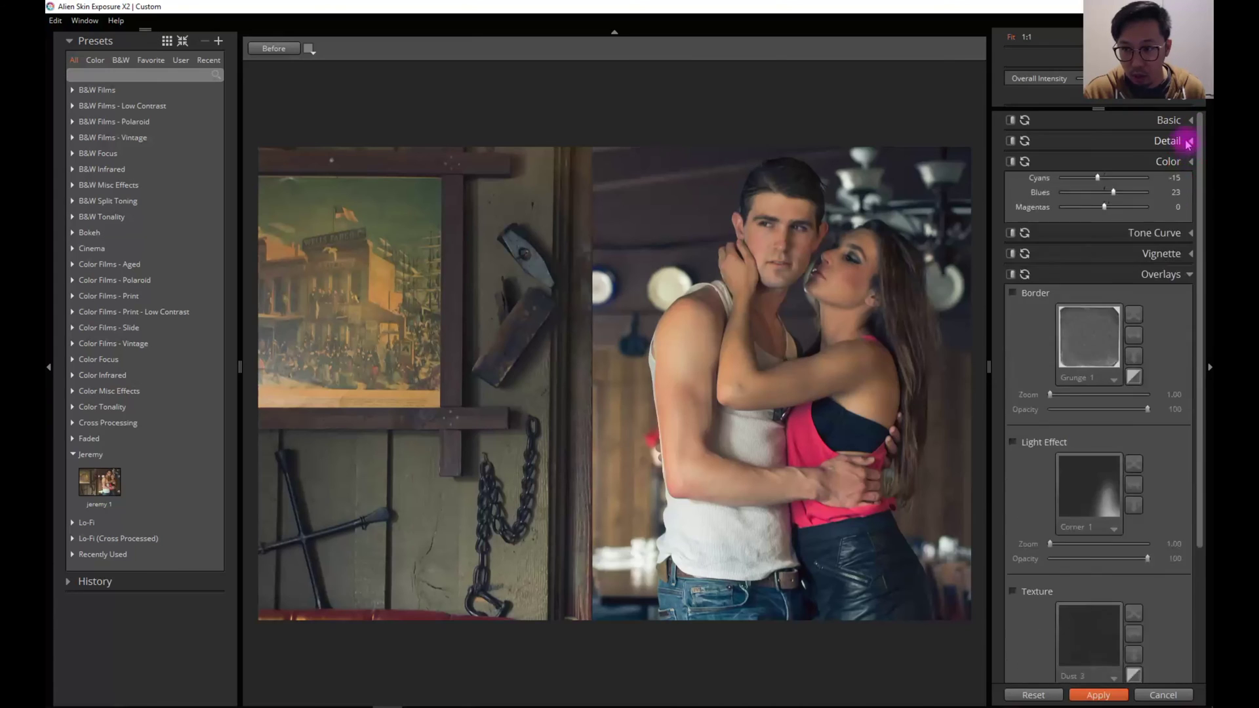
left_click(1188, 121)
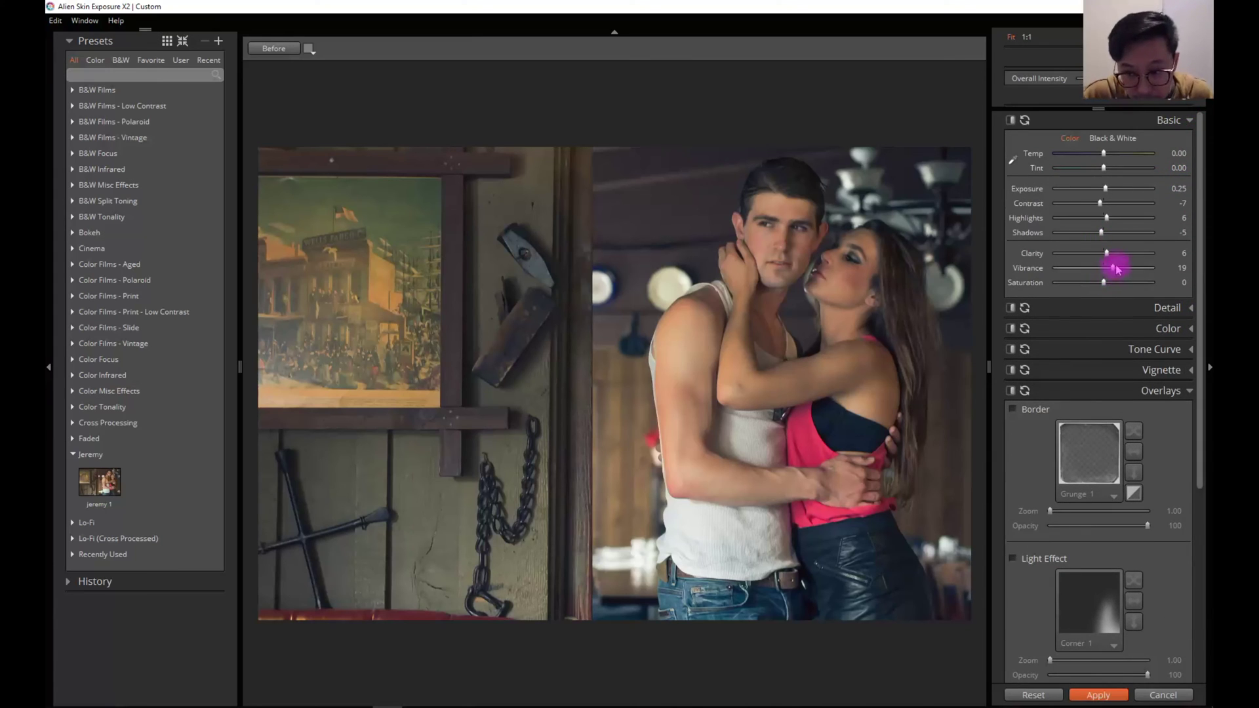
mouse_move(1113, 268)
left_mouse_down()
mouse_move(1143, 270)
mouse_move(1117, 271)
left_mouse_up()
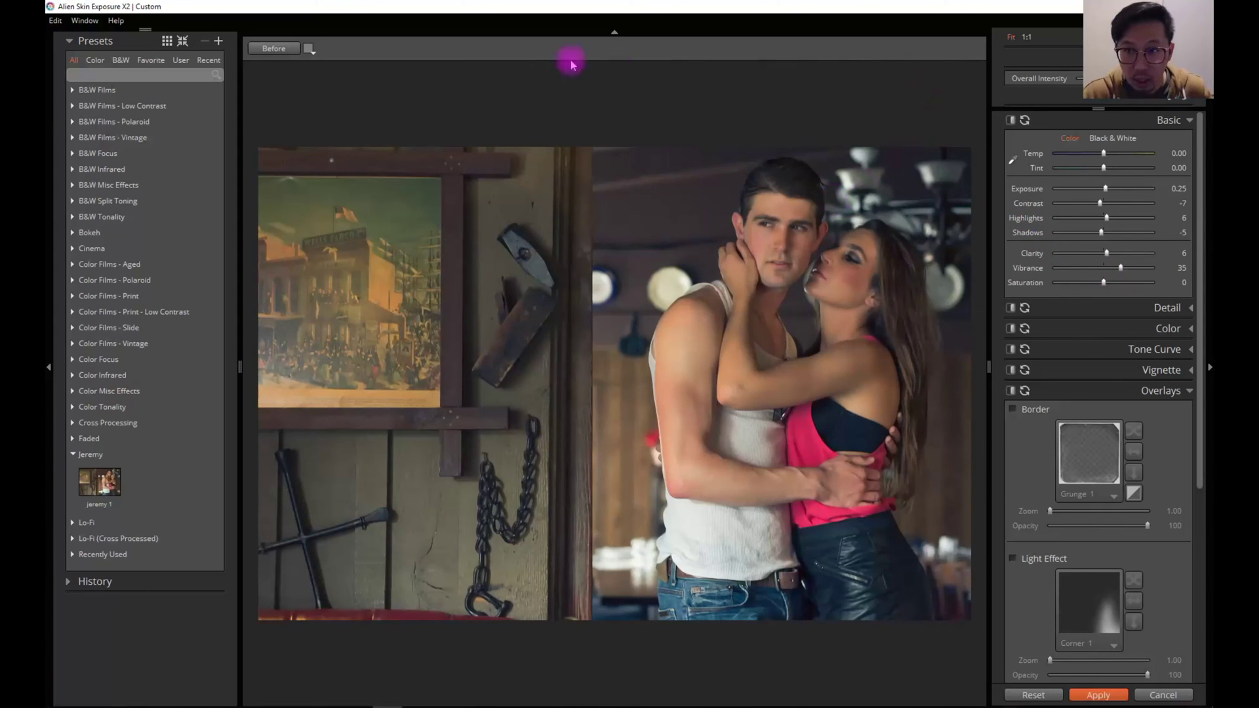
- Check the grade against the original photo and apply it to the Background copy layer in Photoshop
left_click(1020, 37)
left_click(892, 167)
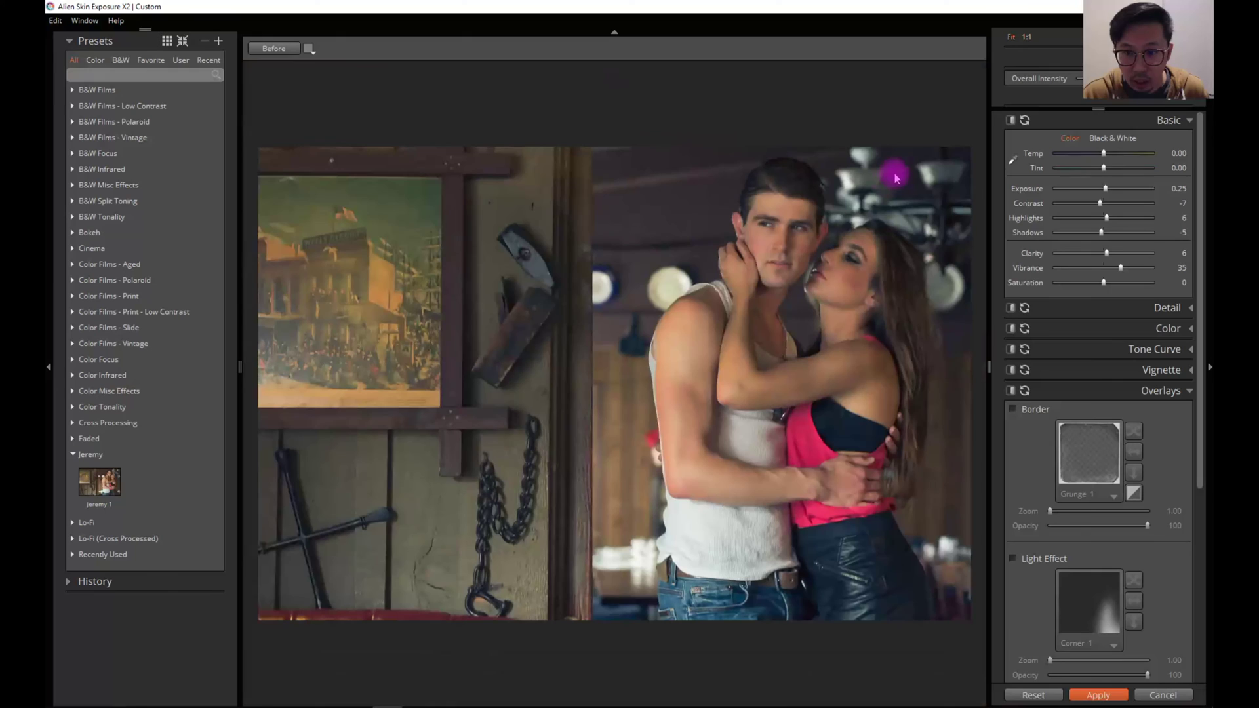
left_click(289, 49)
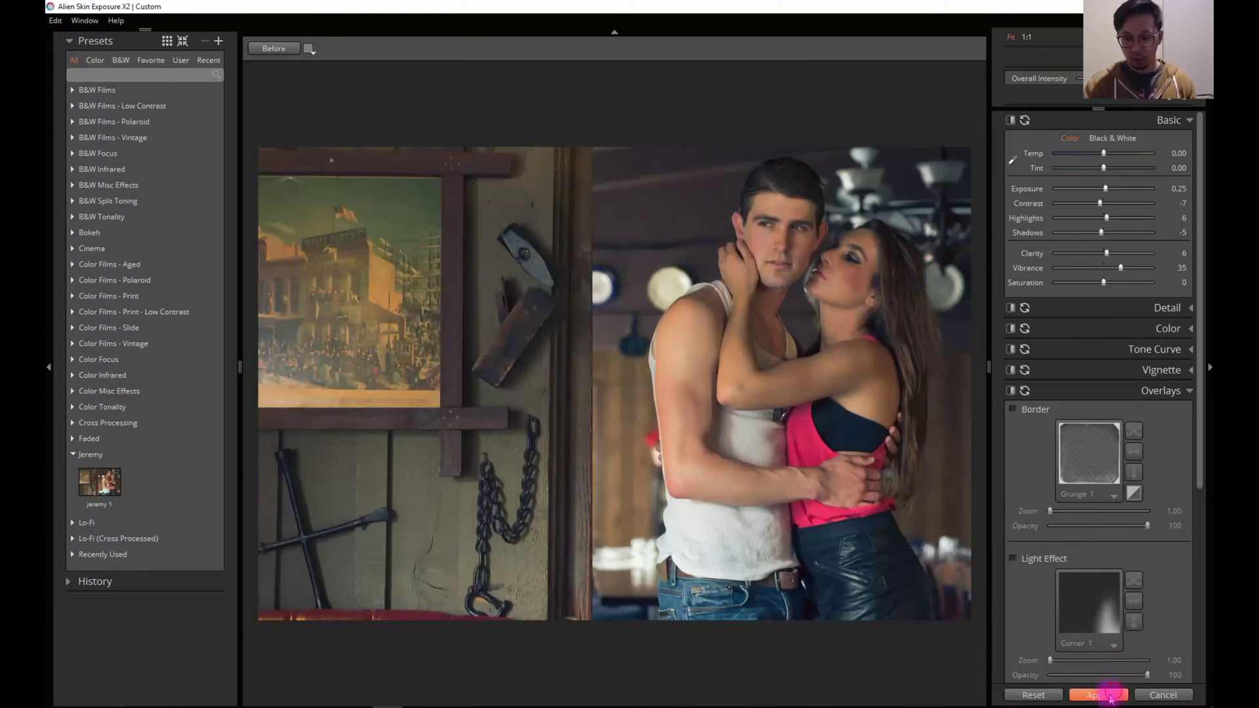
left_click(1098, 695)
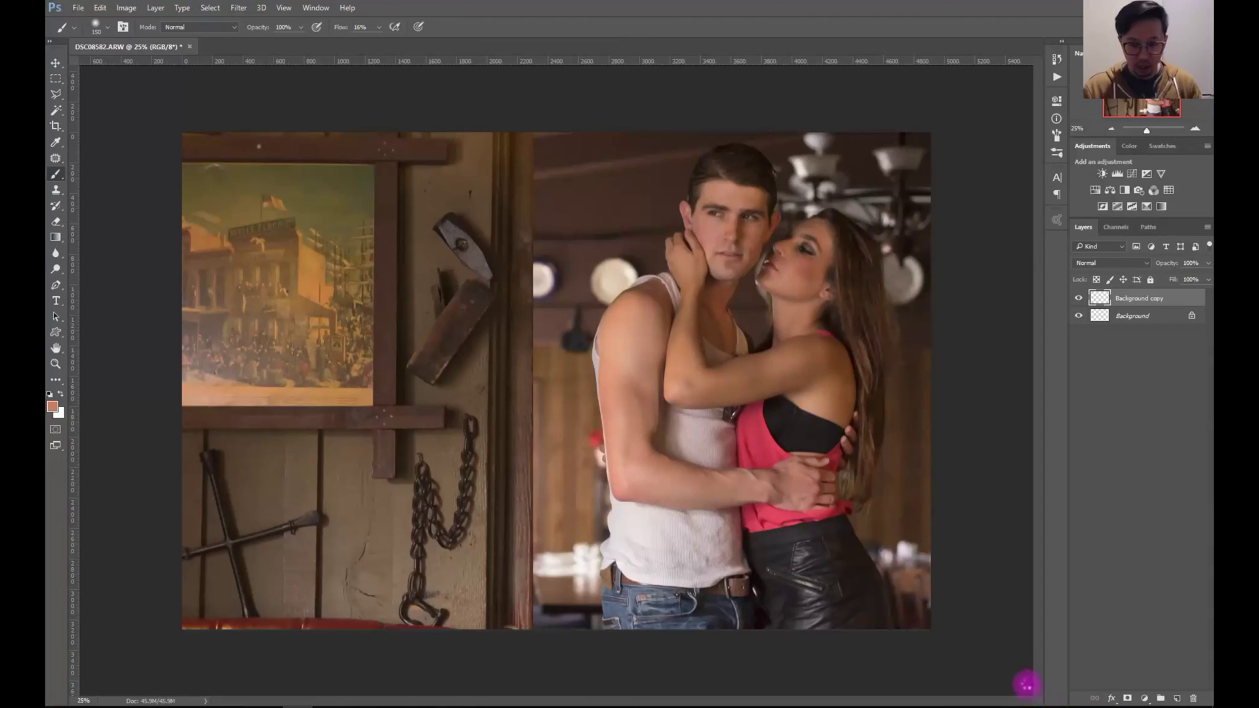
left_click(1079, 299)
left_click(1079, 298)
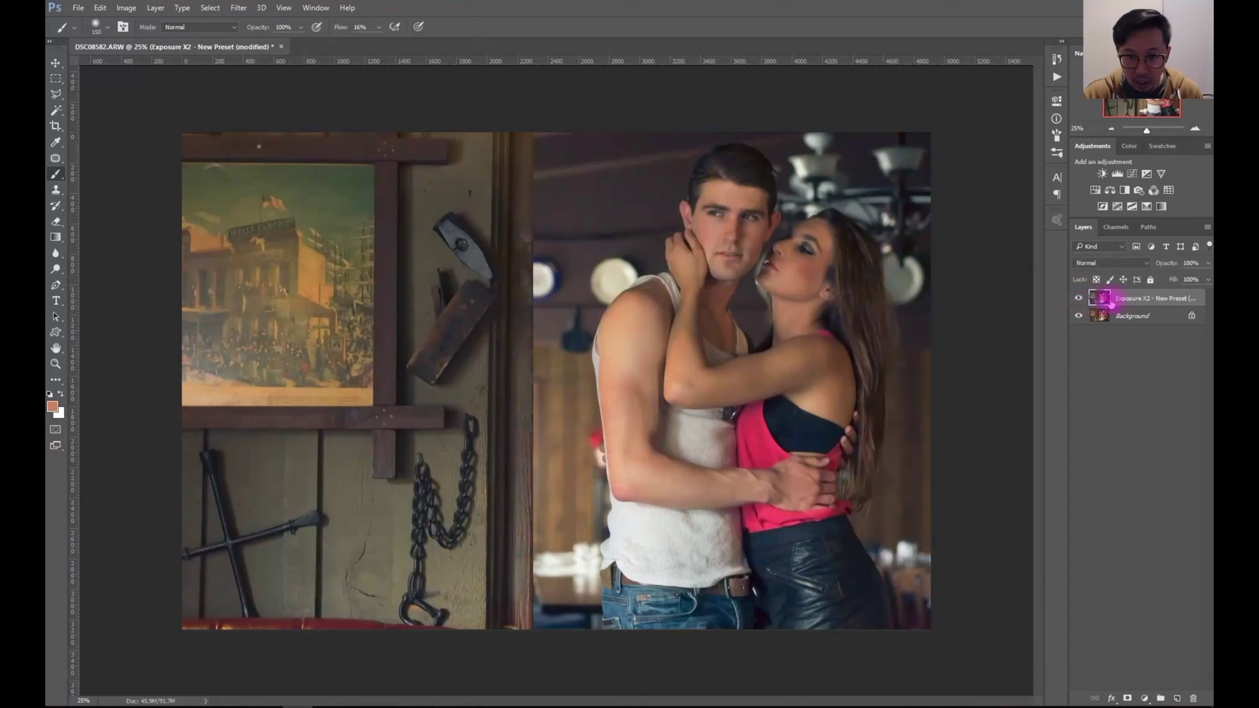
- Duplicate the Background layer and move the copy above the Exposure X2 layer
left_click(1136, 318)
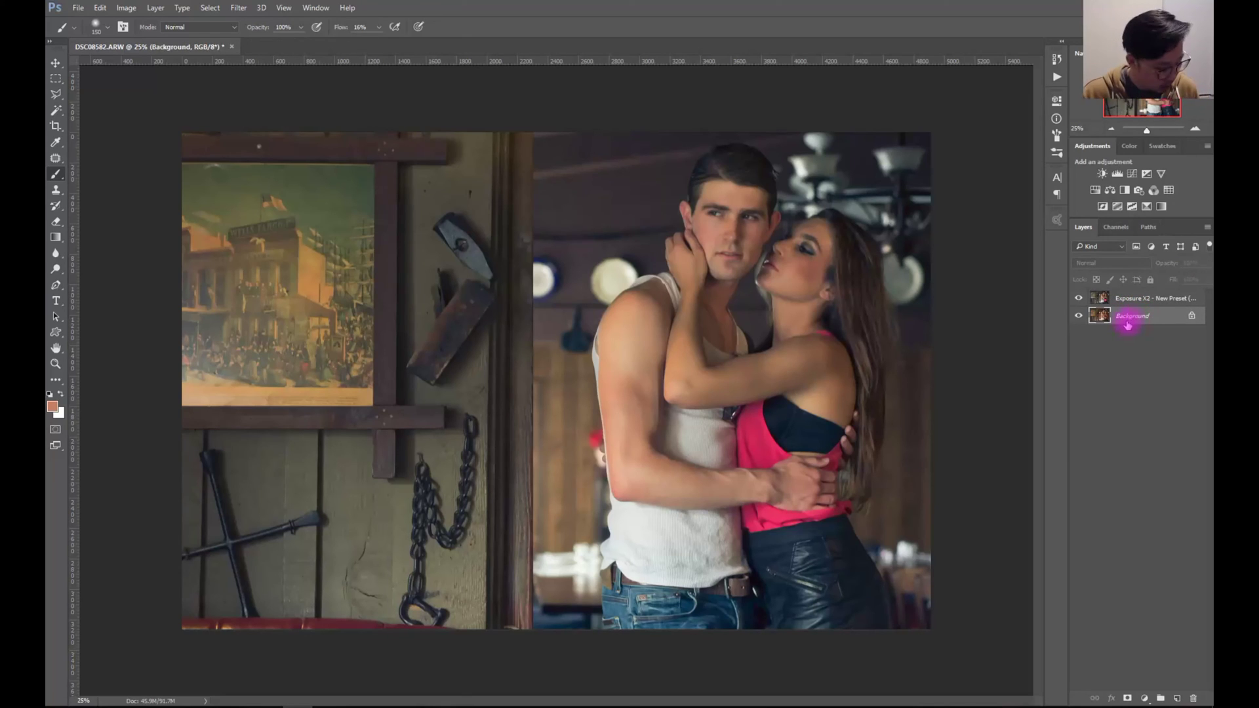
key("ctrl+j")
left_click_drag(1126, 320, 1145, 296)
- Open the top layer in the Alien Skin Snap Art 4 filter and set the Detailed oil paint effect's Brightness to -18
left_click(247, 11)
mouse_move(284, 263)
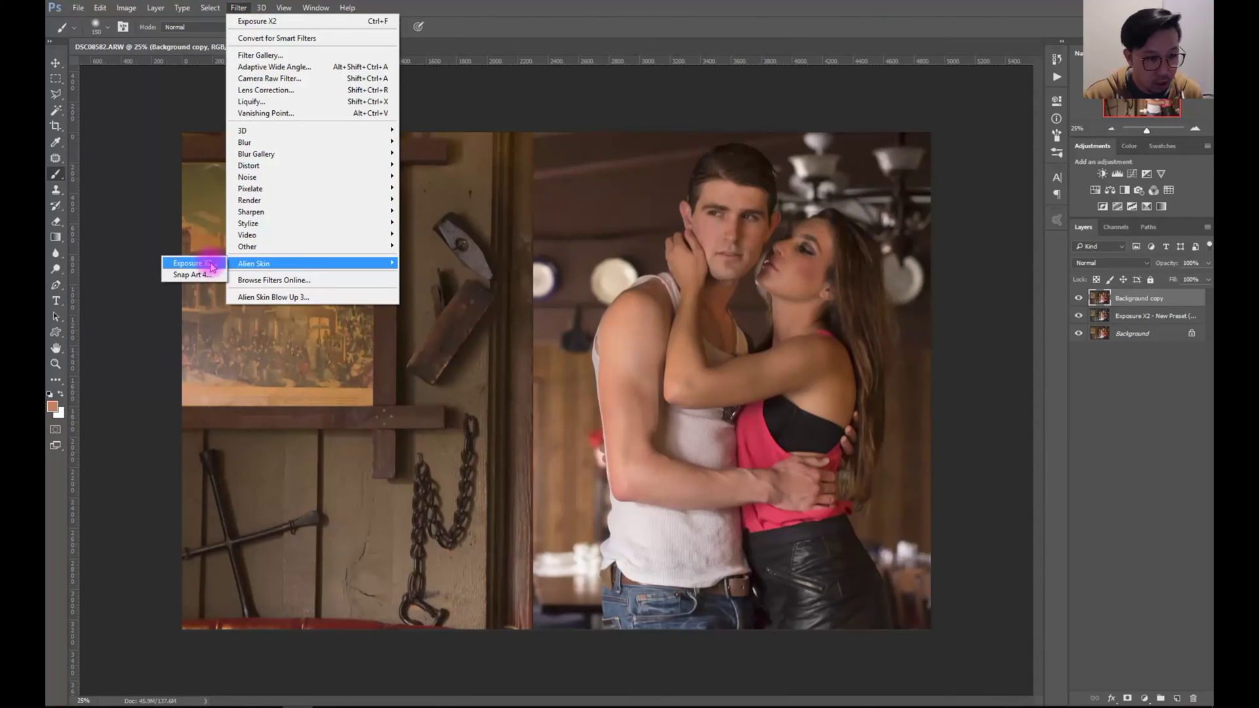
left_click(210, 264)
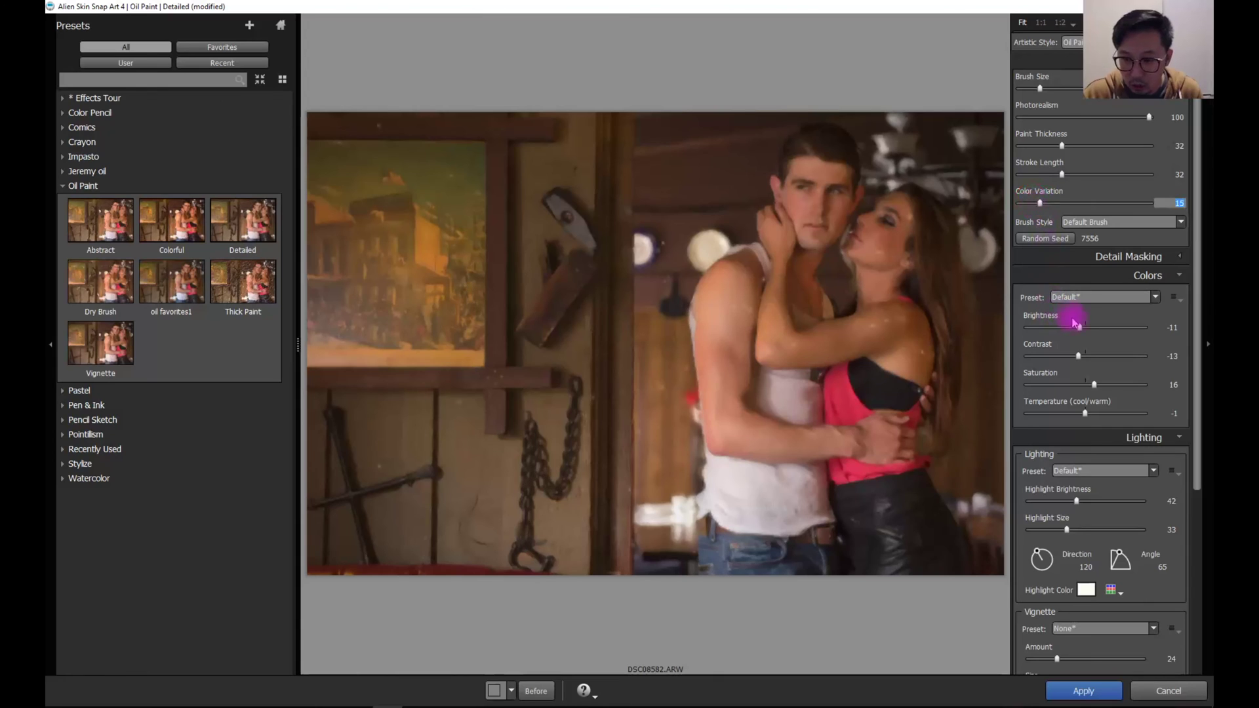
left_click_drag(1080, 327, 1074, 327)
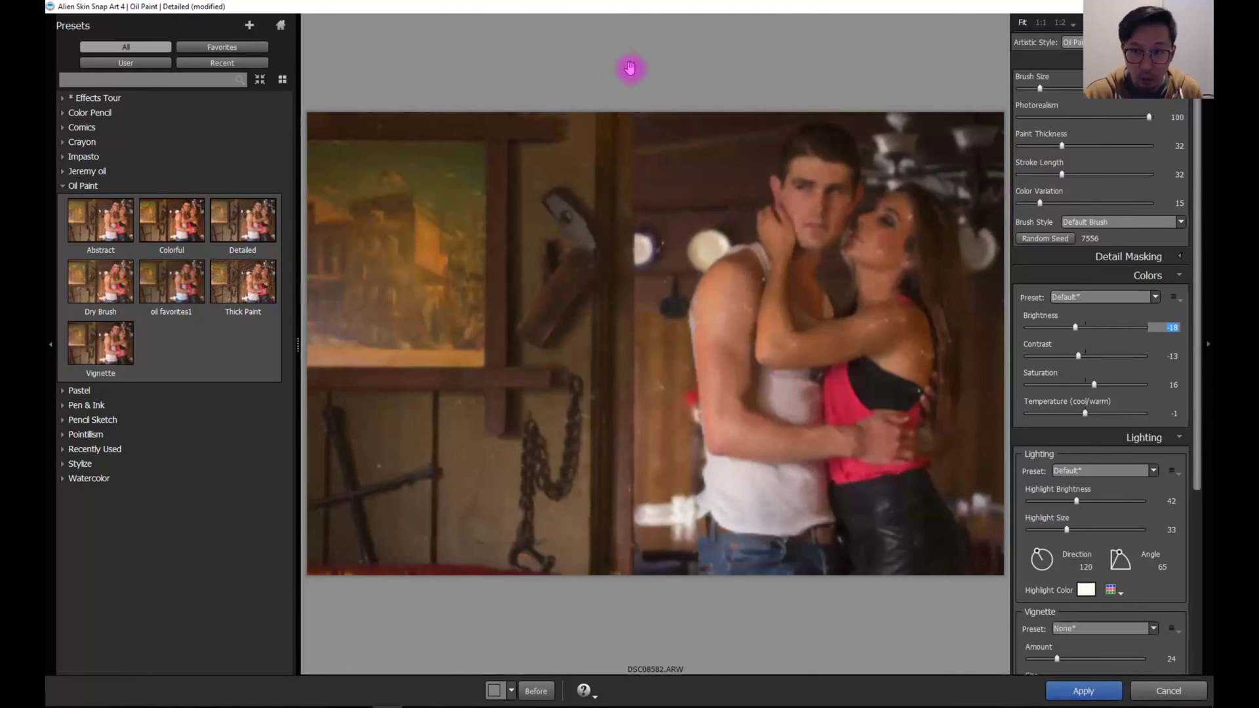
- Reduce the Brush Size slightly and set Paint Thickness to 38, Stroke Length to 29, Color Variation to 11 and Highlight Brightness to 35
left_click(1041, 23)
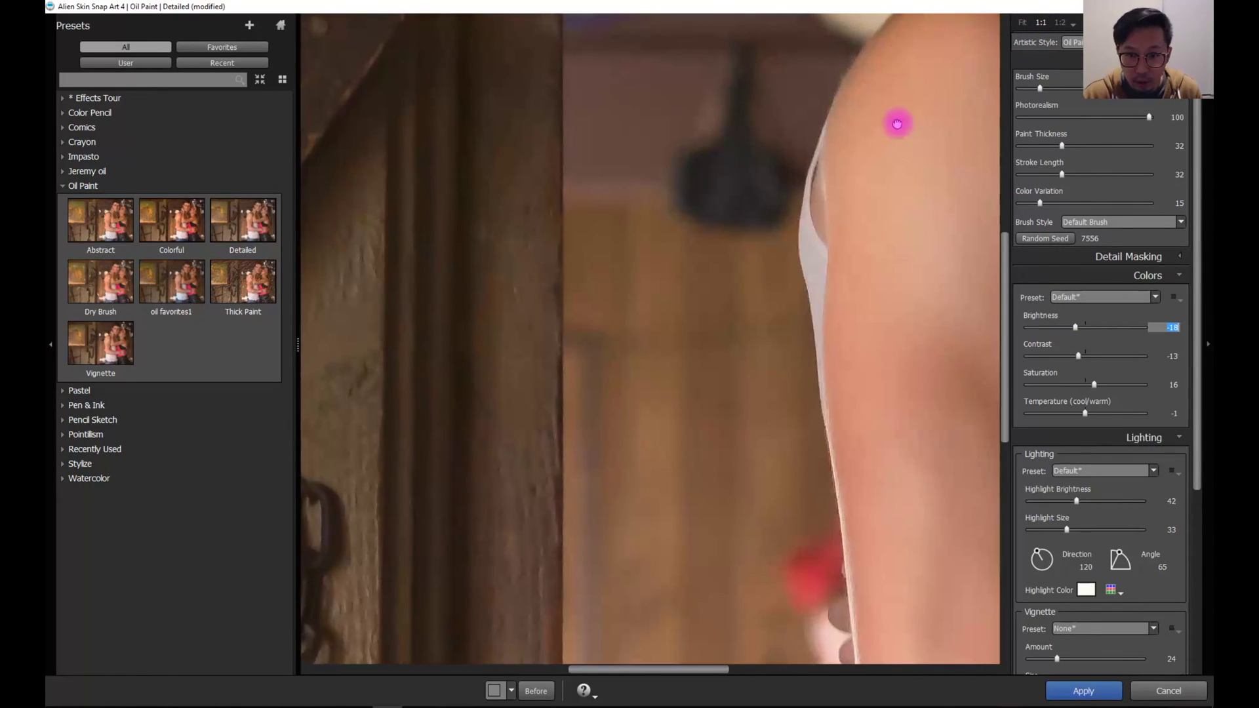
left_click_drag(894, 121, 877, 203)
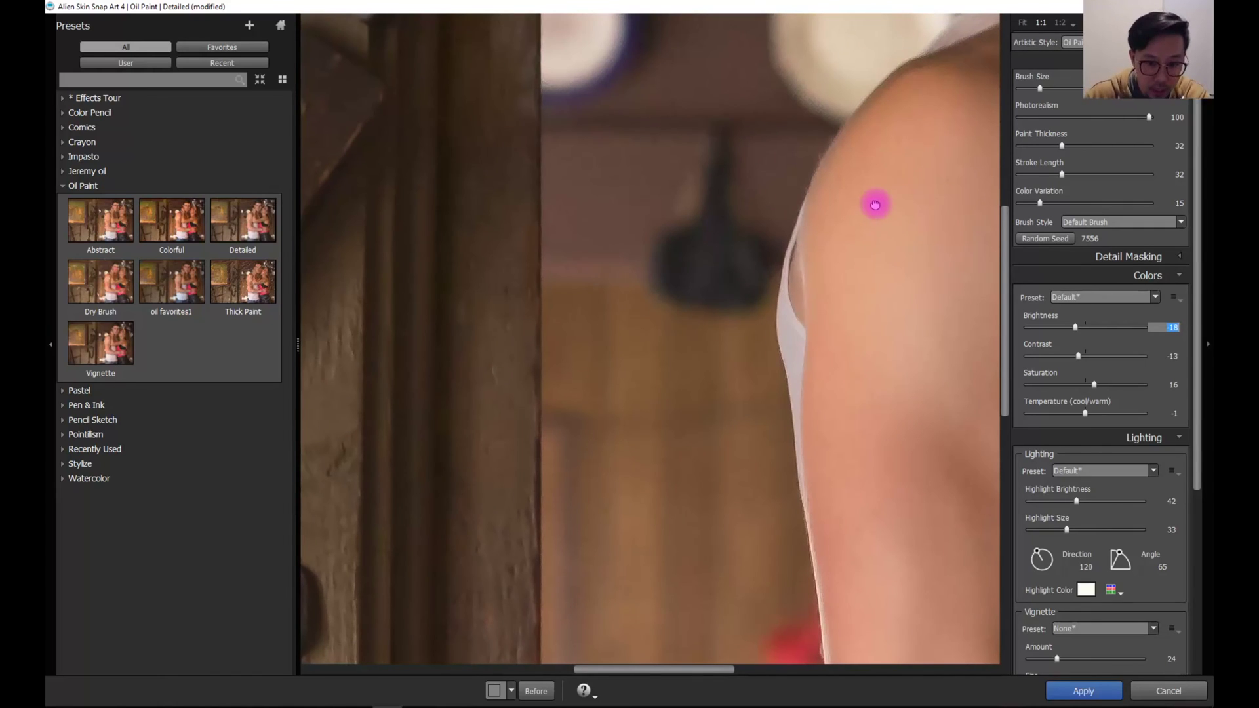
left_click_drag(875, 208, 843, 253)
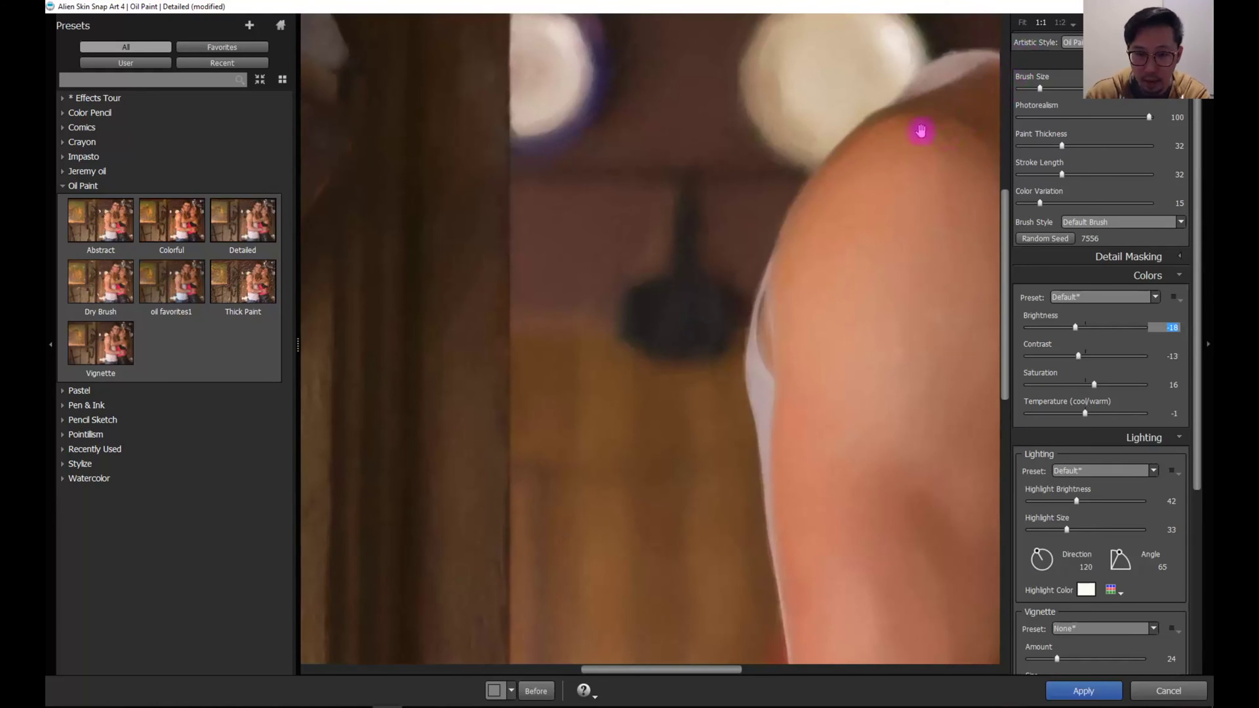
left_click_drag(918, 150, 813, 340)
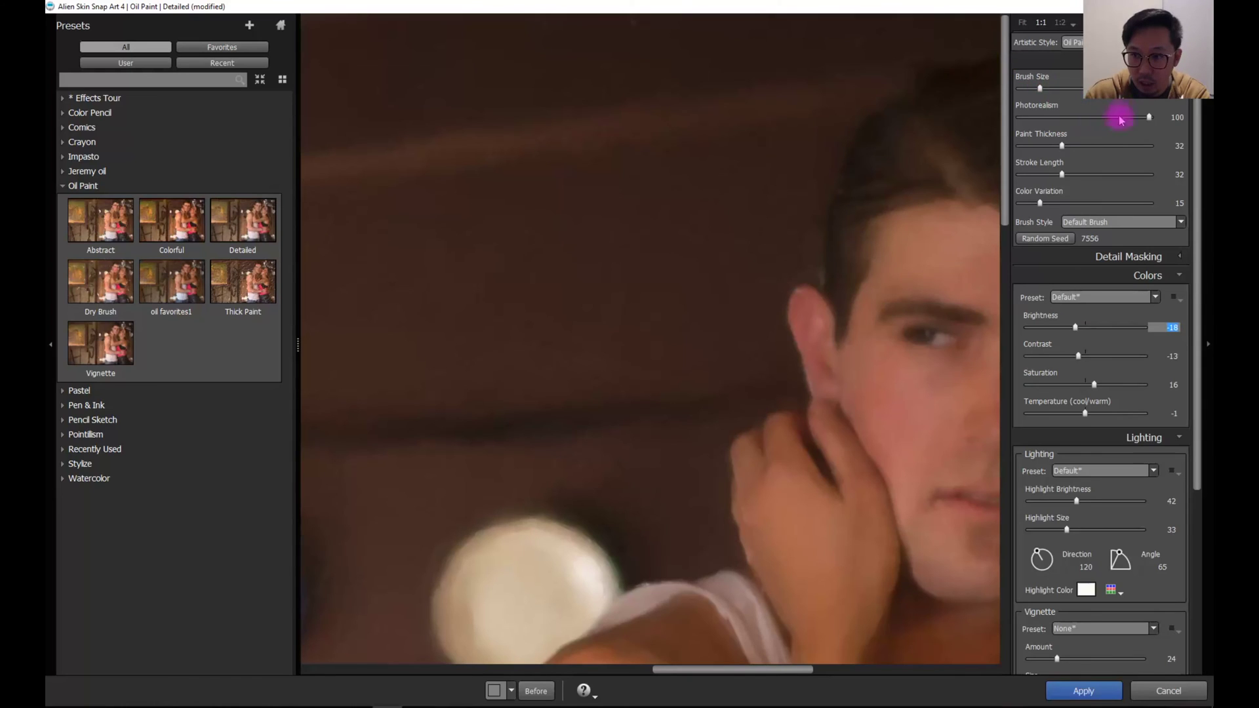
left_click_drag(1062, 145, 1036, 204)
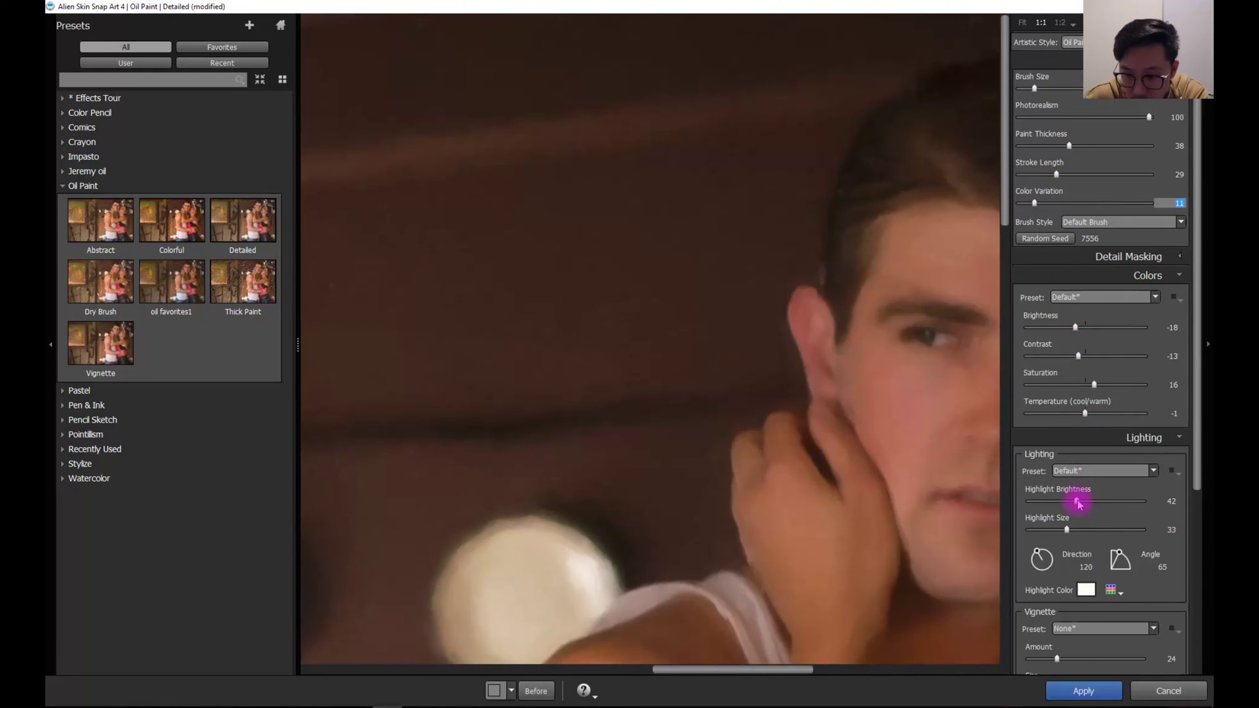
left_click_drag(1079, 503, 1070, 502)
scroll(1174, 349, "down", 2)
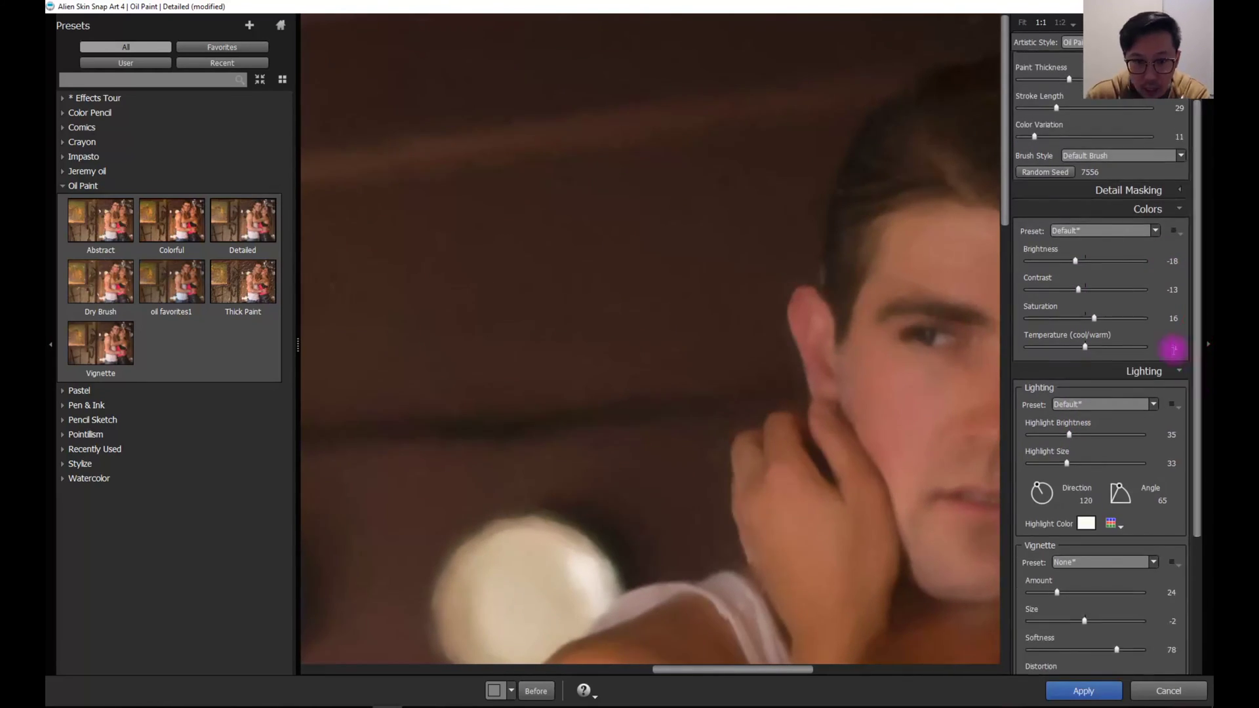
- Set the oil paint lighting to Highlight Brightness 31 and Highlight Size 15, and check the effect up close and on the whole image
left_click_drag(1068, 463, 1071, 435)
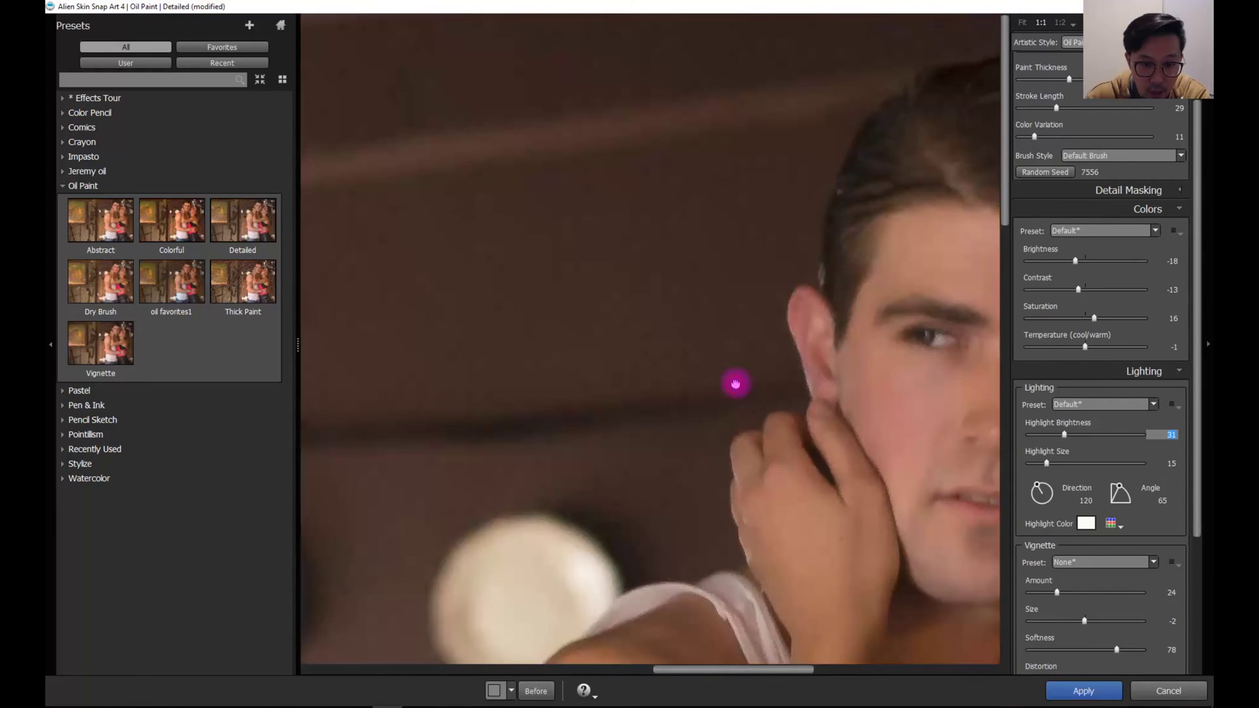
left_click_drag(736, 384, 829, 318)
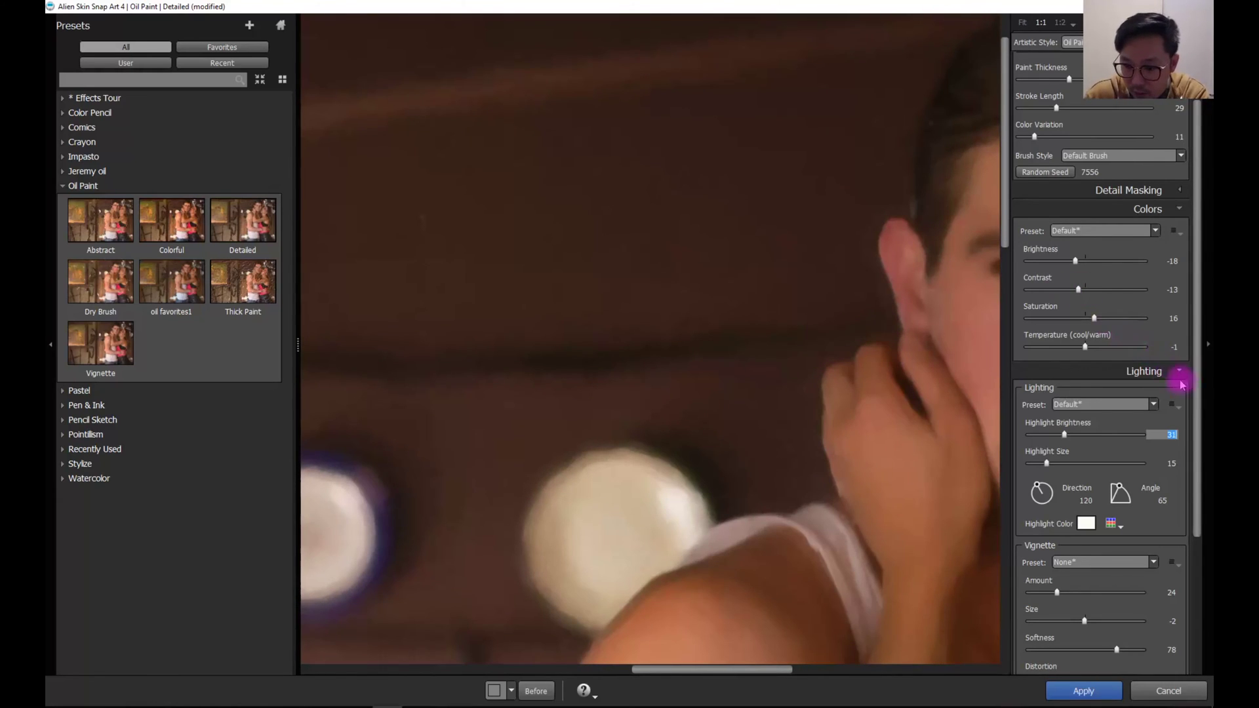
left_click_drag(1196, 415, 1202, 615)
left_click_drag(1199, 565, 1208, 200)
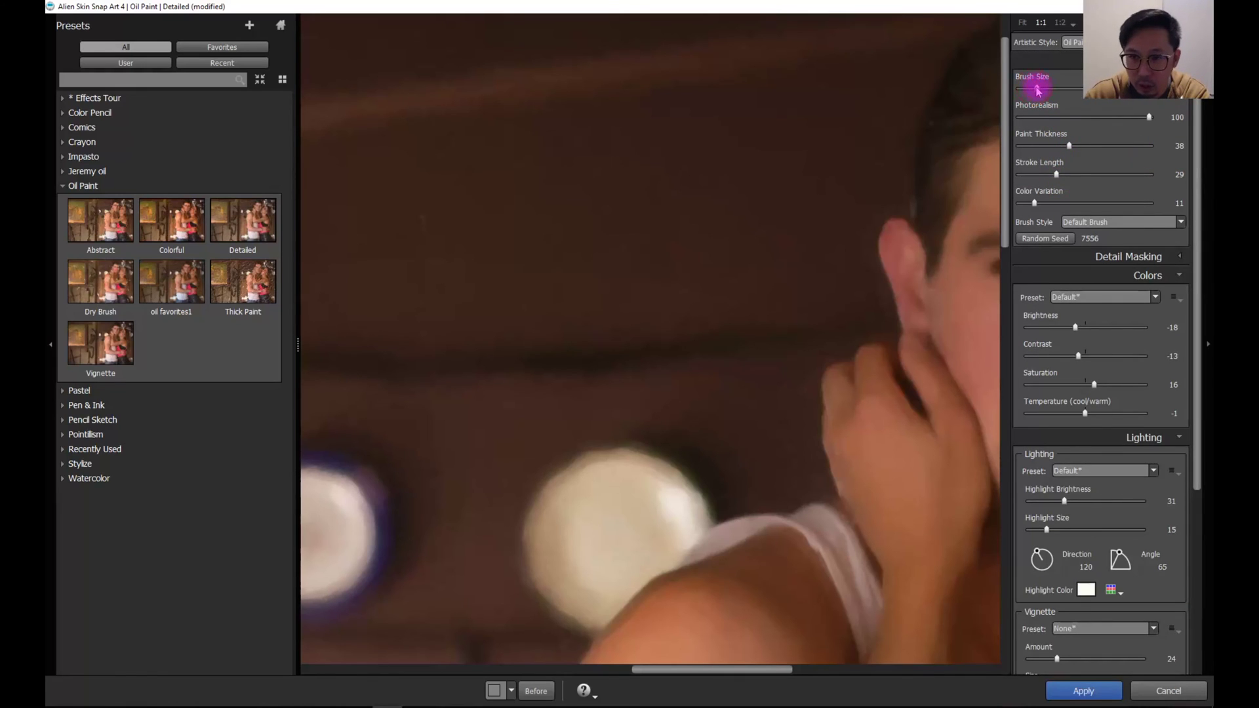
left_click(1024, 22)
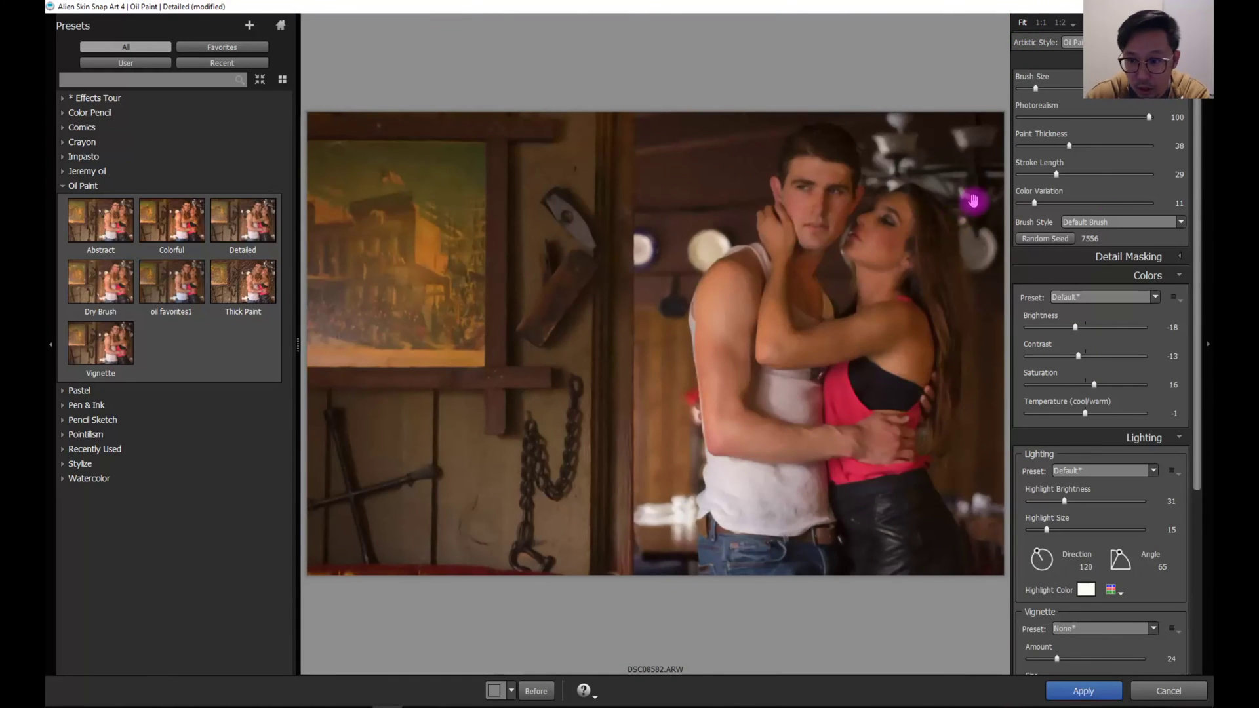
- Set the paint effect's Temperature to -12 and Saturation to 9, and apply it to the photo in Photoshop
left_click(1087, 355)
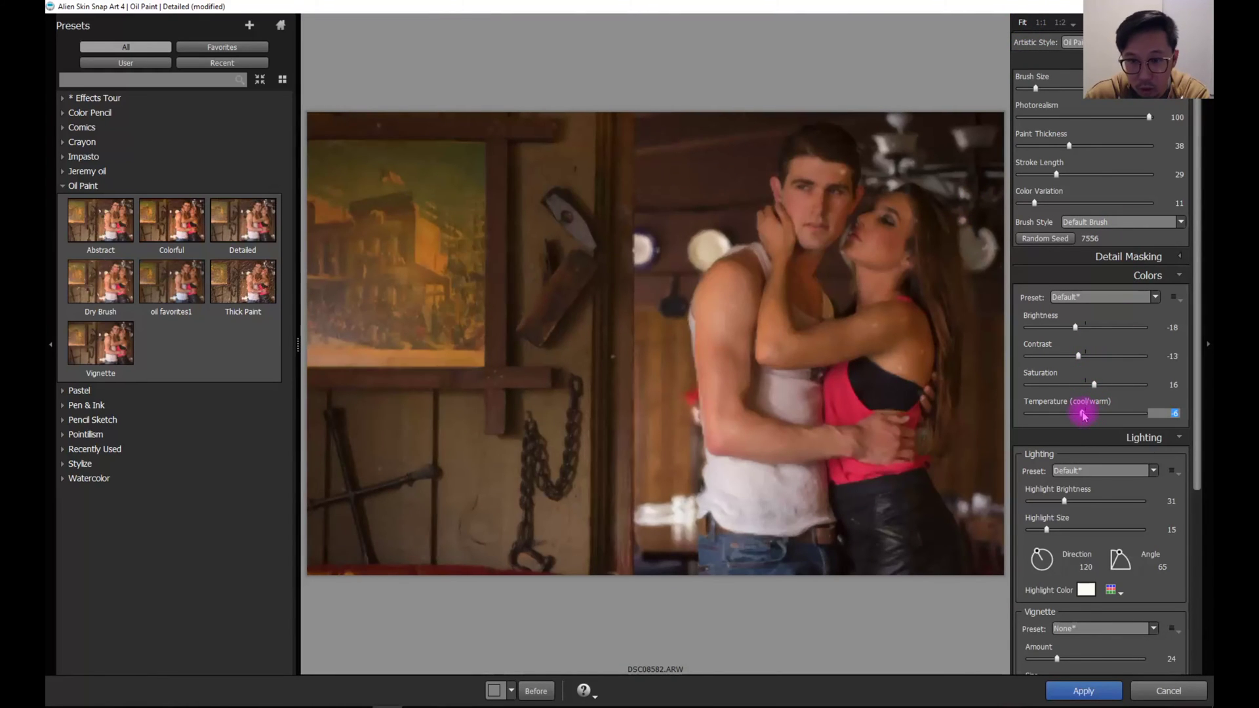
left_click(1092, 385)
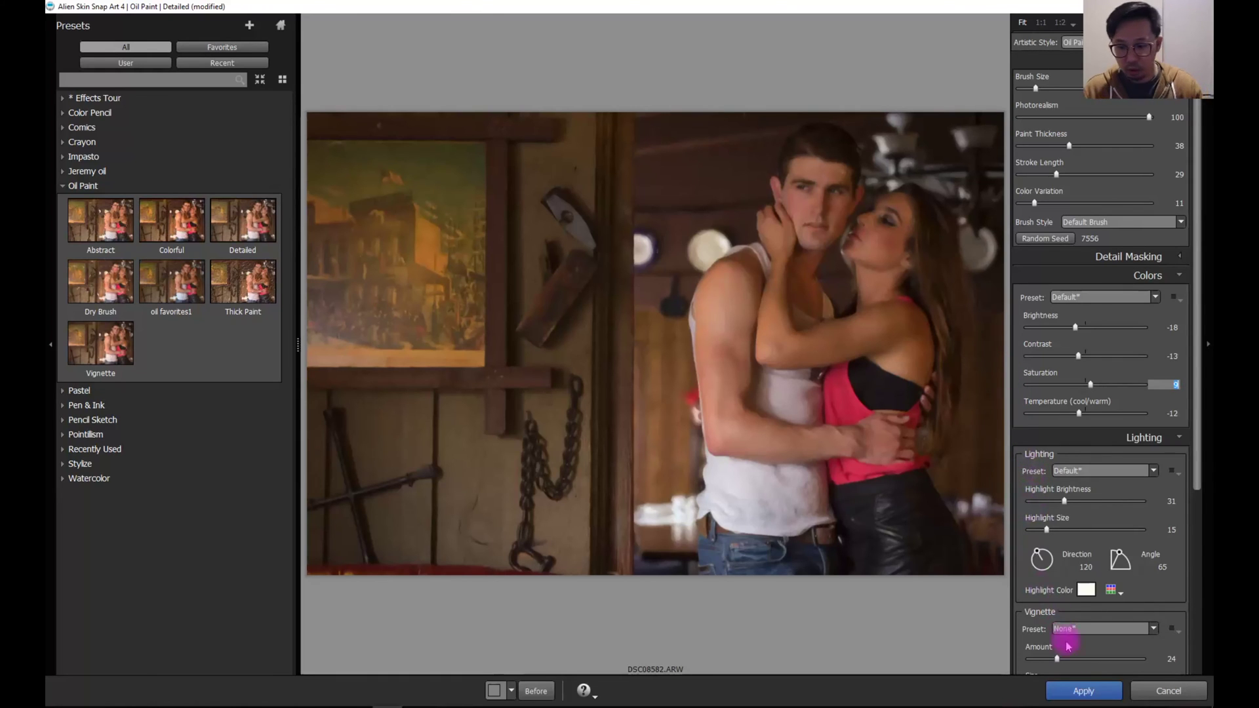
left_click(1092, 694)
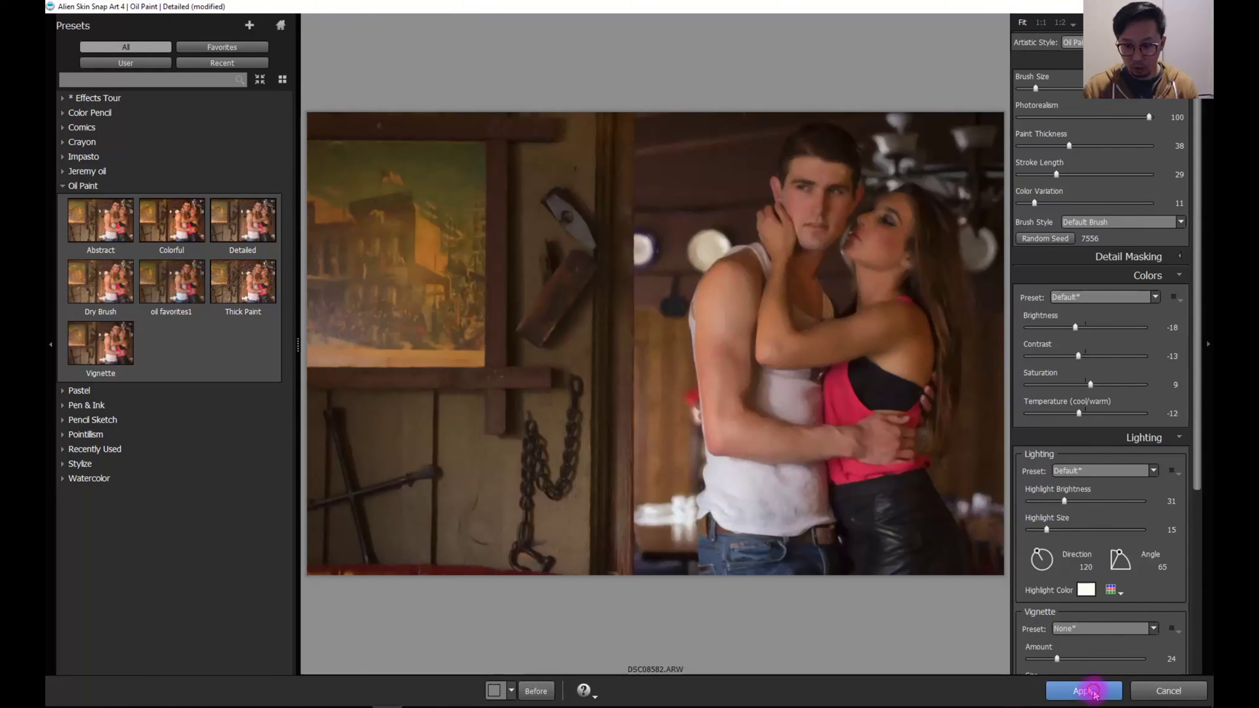
key("space")
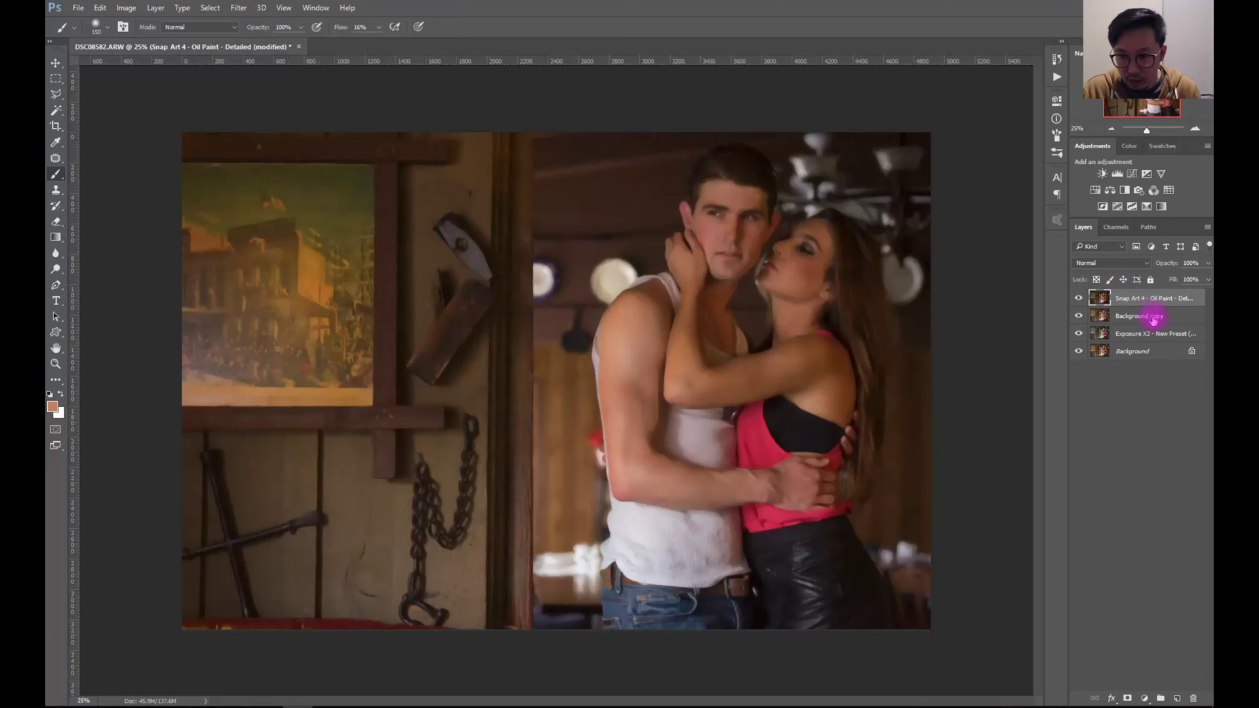
- Move the Background copy layer above the Snap Art 4 layer and hide it
left_click(1154, 320)
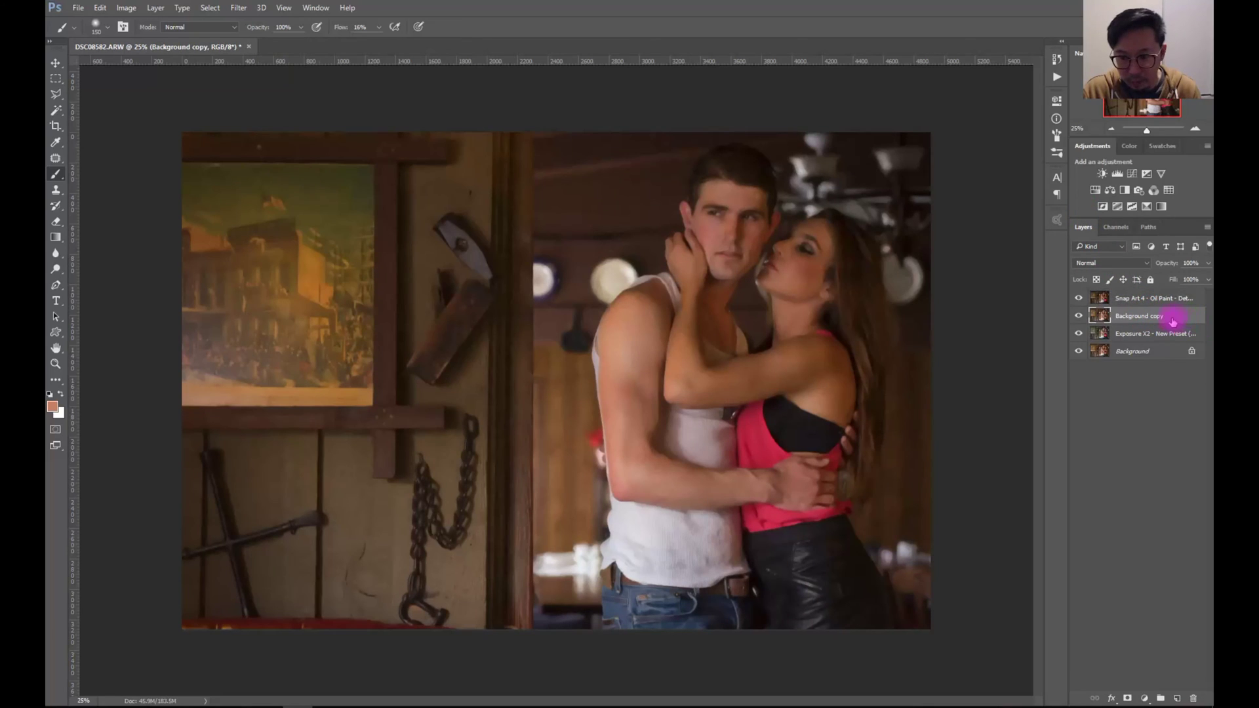
mouse_move(1170, 318)
left_mouse_down()
mouse_move(1175, 295)
mouse_move(1152, 295)
left_mouse_up()
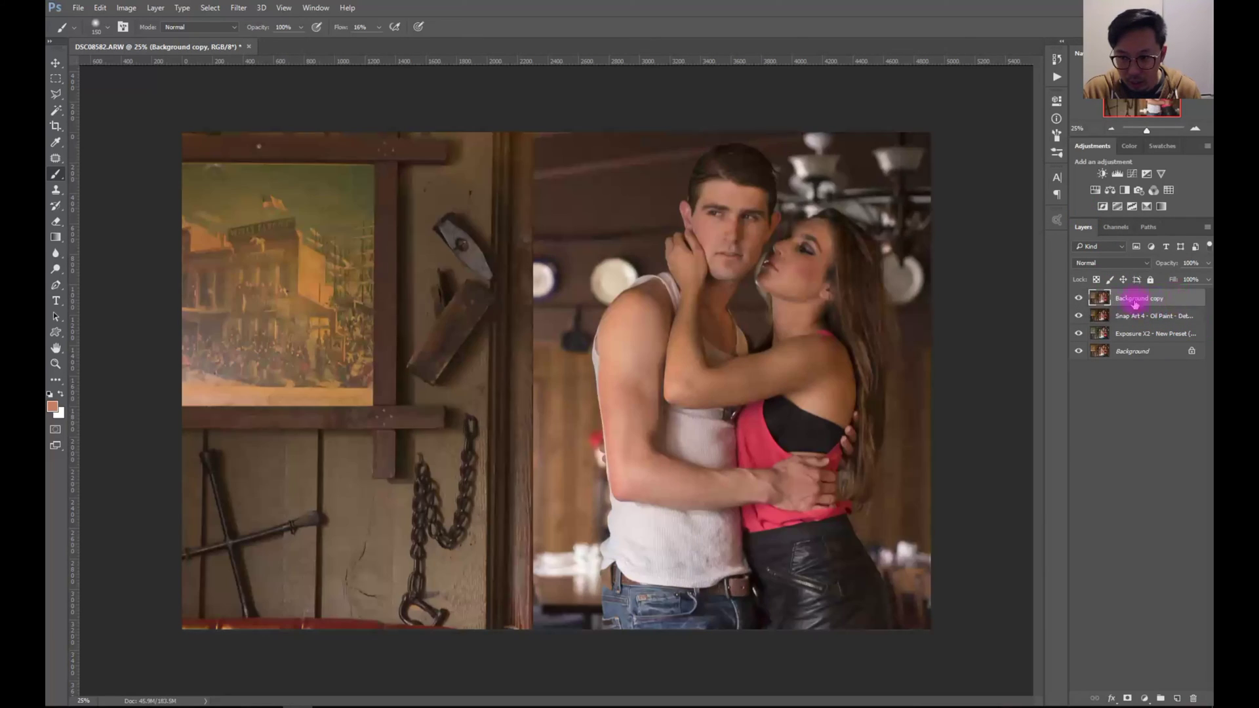
left_click(1079, 299)
left_click(1079, 299)
left_click(1079, 299)
- Move the Snap Art 4 layer below the Exposure X2 layer and hide the Exposure X2 layer
left_click(1079, 317)
left_click(1079, 317)
mouse_move(1141, 317)
left_mouse_down()
mouse_move(1158, 318)
mouse_move(1156, 336)
left_mouse_up()
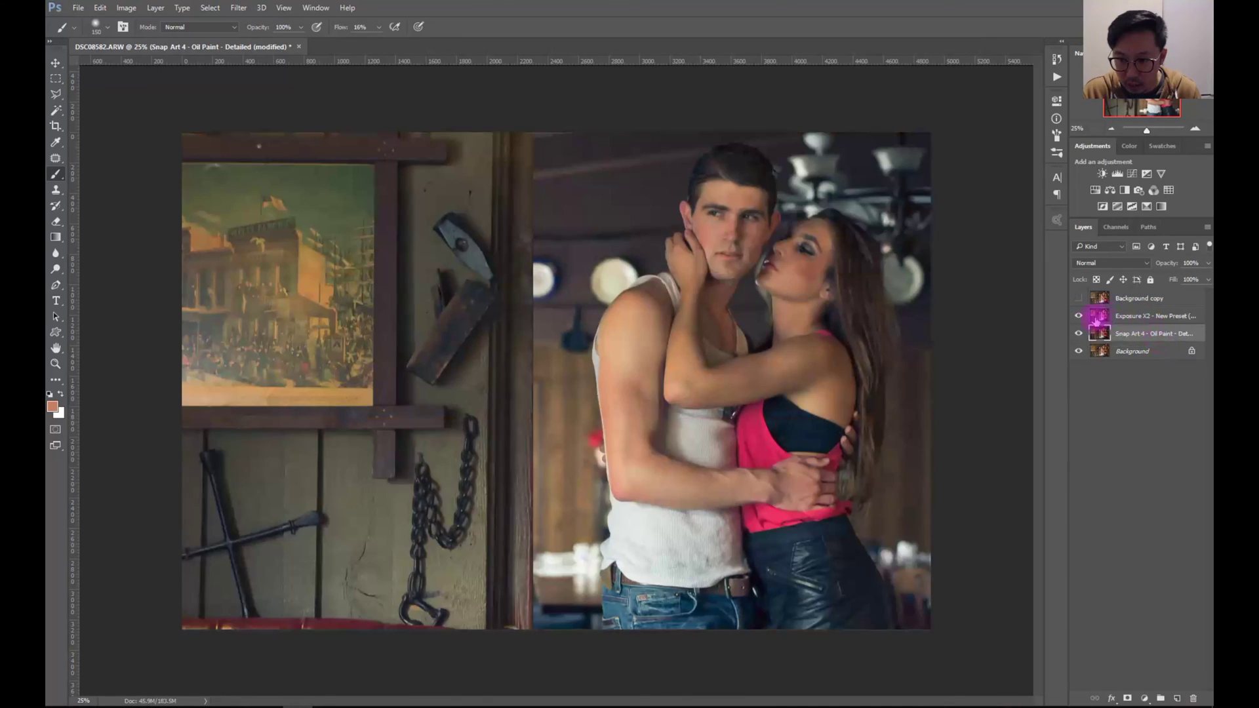
left_click(1079, 317)
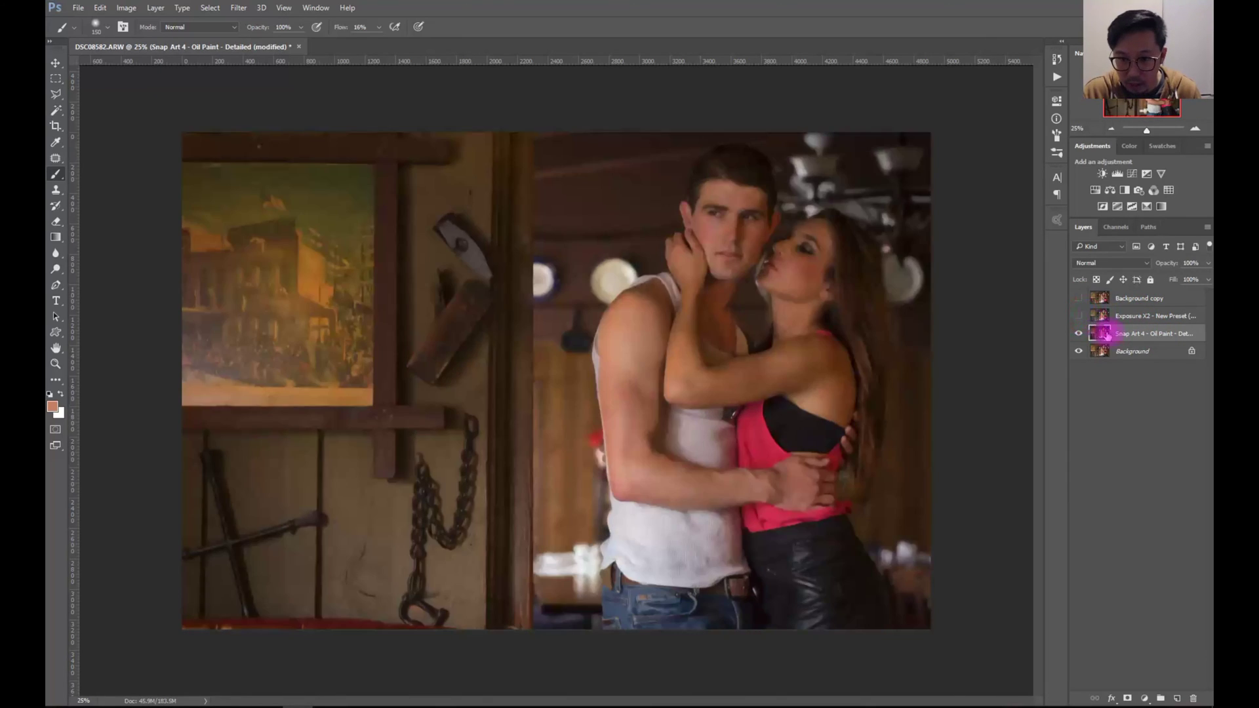
- Add a layer mask to the Snap Art 4 layer and paint the couple out in black with a 500 px brush
left_click(1128, 700)
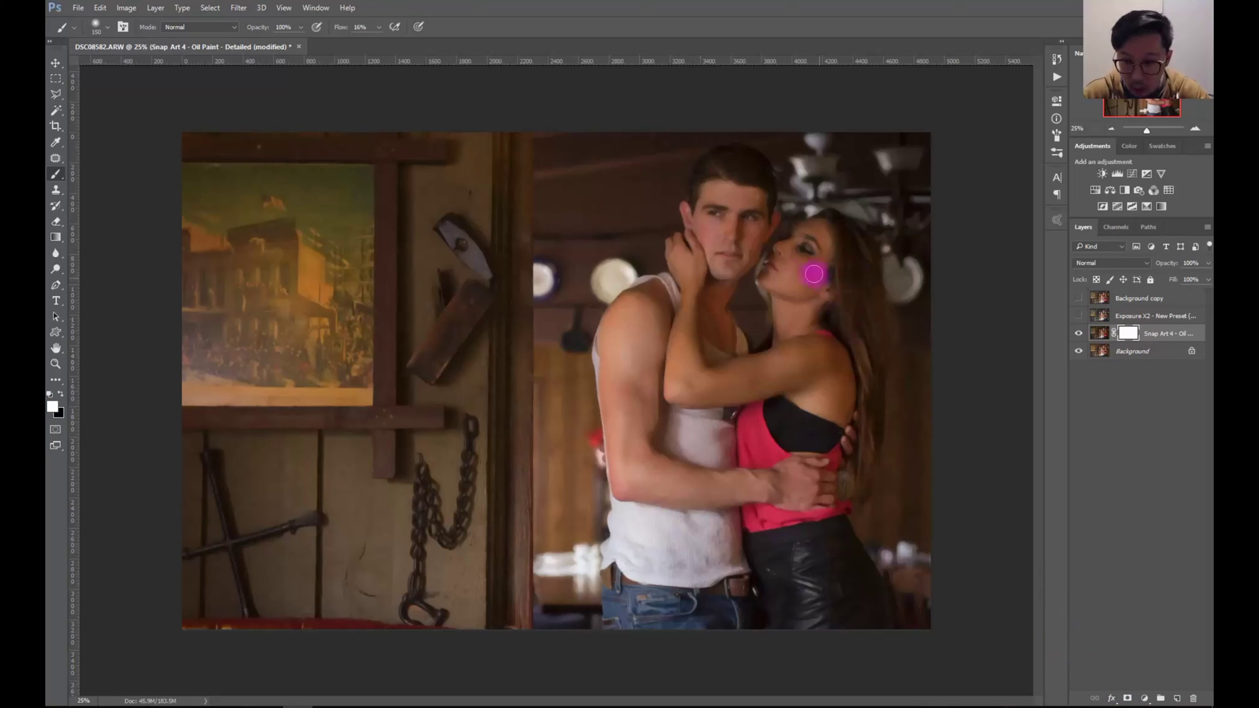
key("bracketright")
key("bracketright")
key("bracketright")
key("bracketright")
key("bracketright")
key("bracketright")
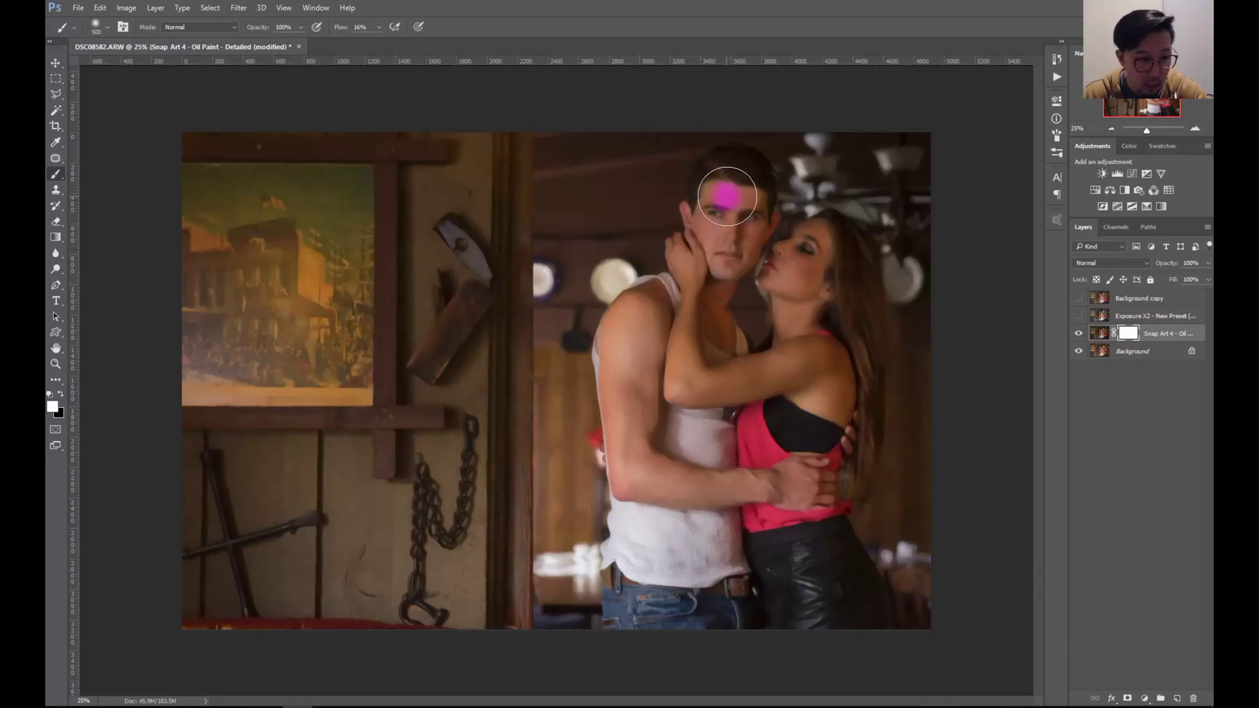
key("x")
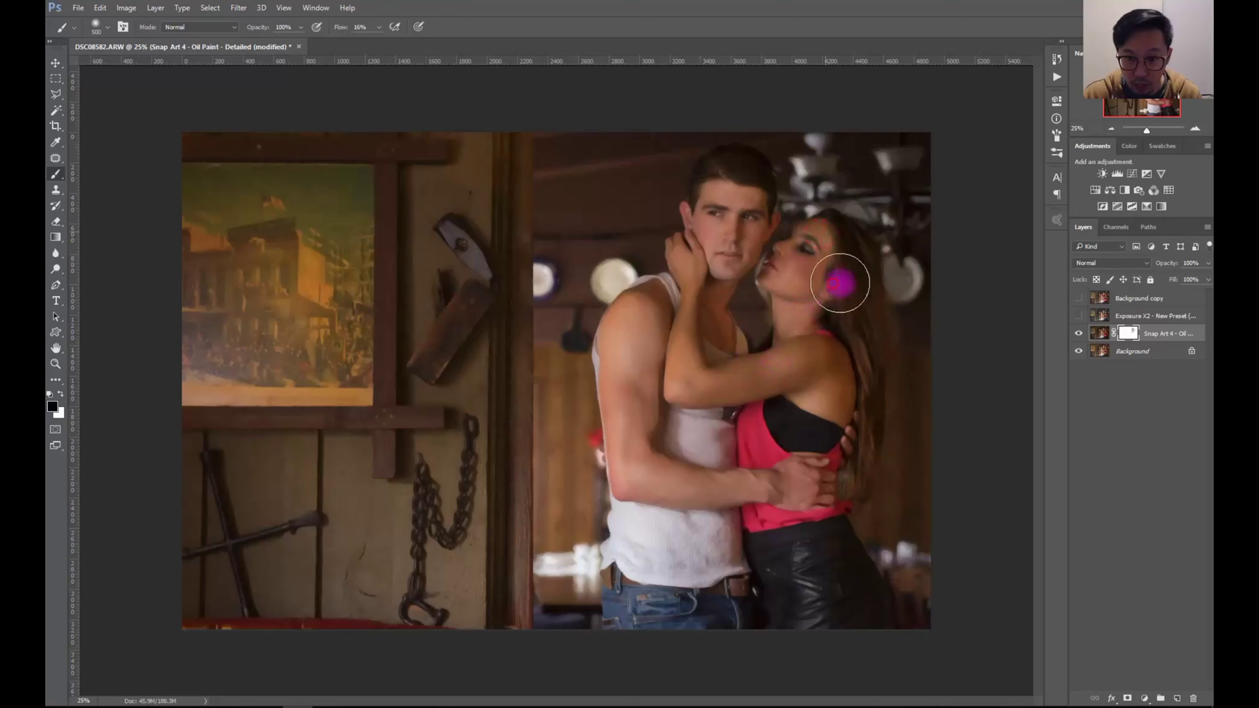
mouse_move(818, 406)
left_mouse_down()
mouse_move(655, 331)
mouse_move(652, 373)
mouse_move(714, 489)
mouse_move(725, 392)
mouse_move(839, 417)
mouse_move(832, 282)
mouse_move(836, 427)
mouse_move(814, 256)
mouse_move(753, 185)
mouse_move(696, 262)
mouse_move(708, 303)
mouse_move(815, 258)
mouse_move(835, 301)
mouse_move(840, 488)
left_mouse_up()
- Refine the mask around the couple with a smaller brush, alternating black and white and checking coverage with the red mask overlay
key("bracketleft")
key("bracketleft")
key("bracketright")
key("bracketright")
key("bracketleft")
key("bracketleft")
key("bracketleft")
key("backslash")
key("x")
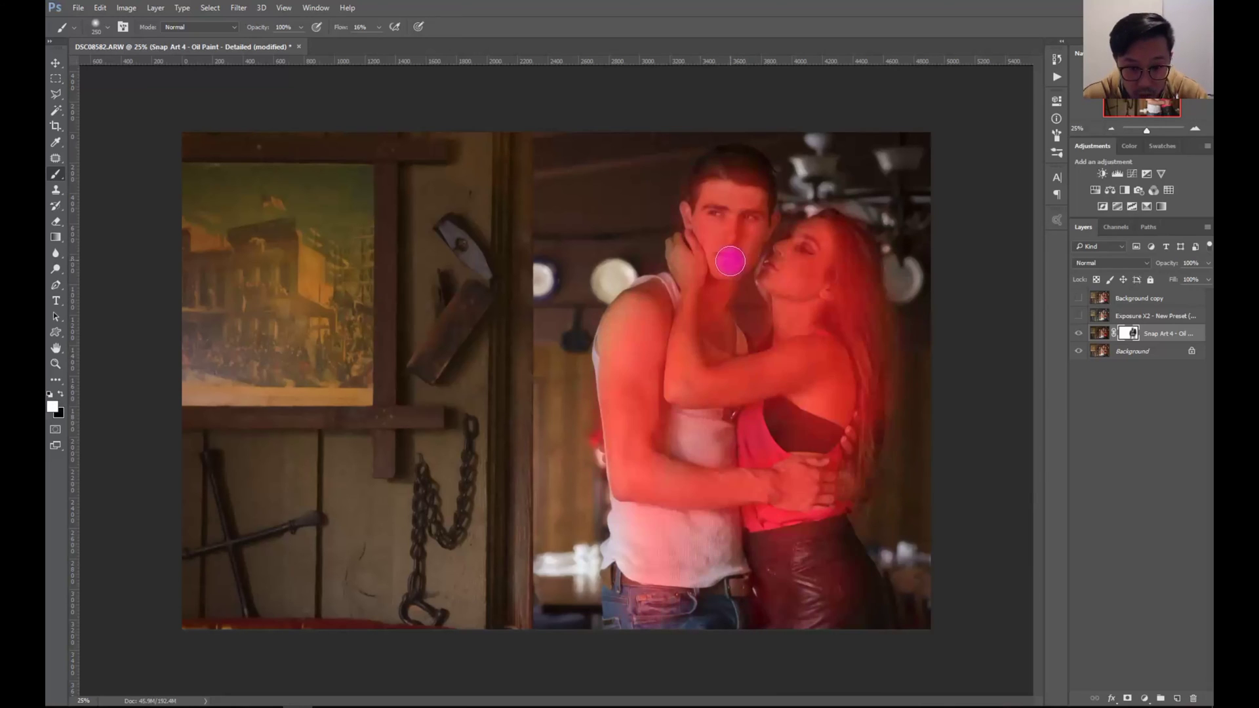
key("backslash")
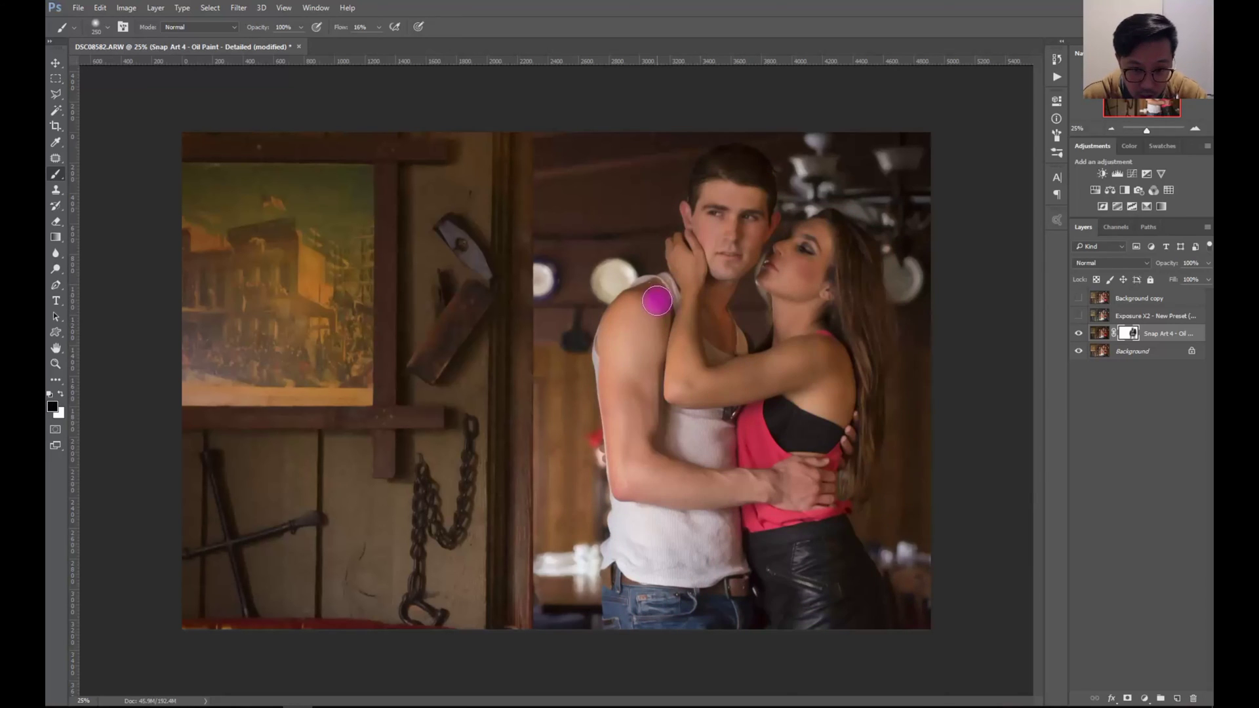
key("backslash")
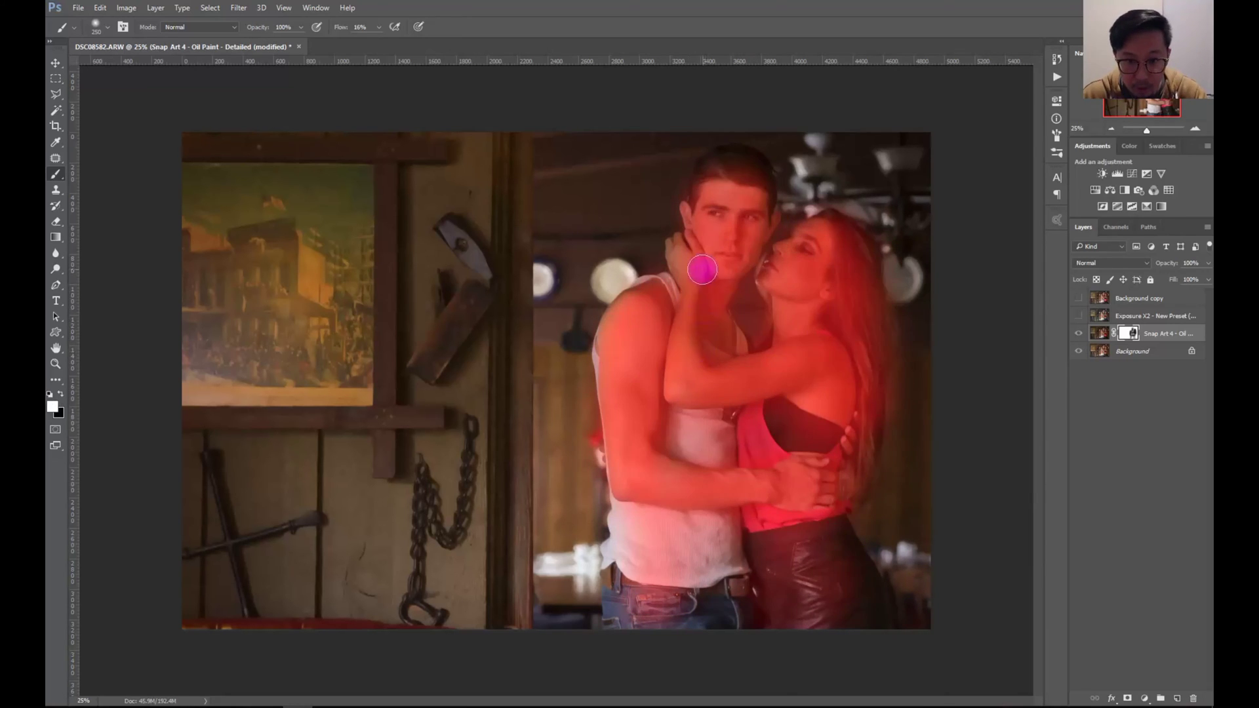
key("backslash")
key("x")
key("backslash")
key("backslash")
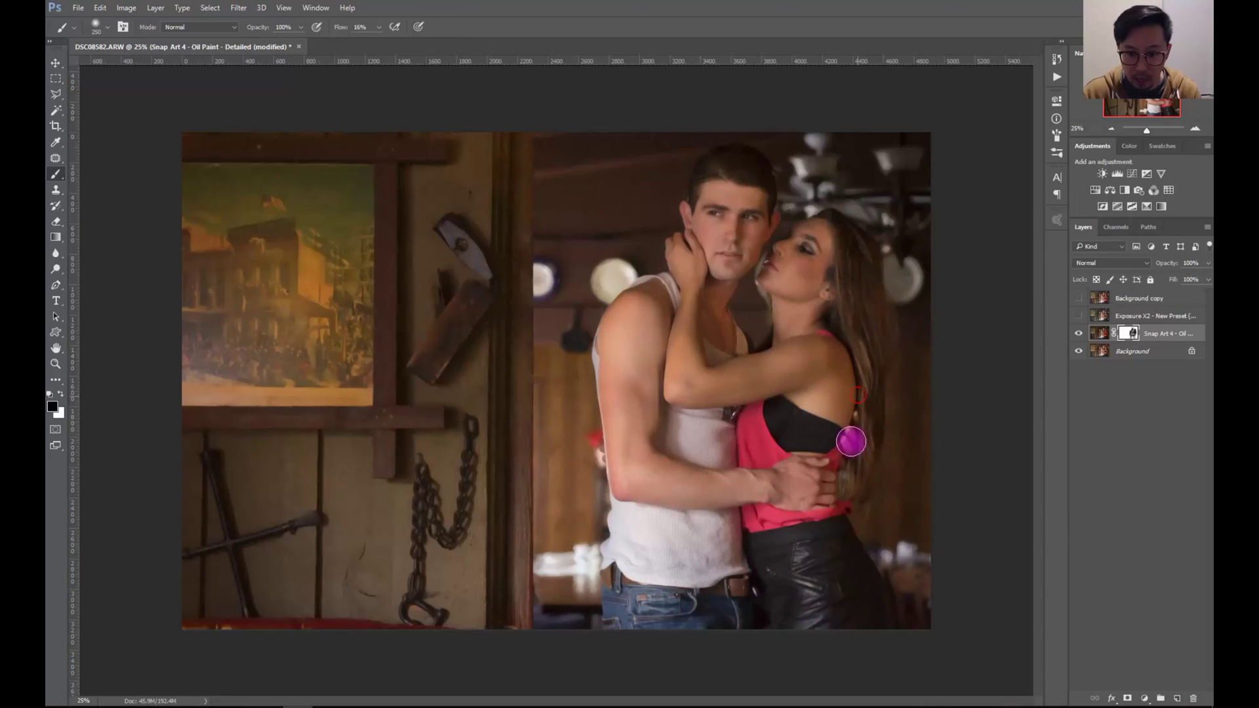
- Show the Exposure X2 layer, move the Snap Art 4 layer above it and set the Snap Art 4 blend mode to Luminosity
left_click(1078, 317)
left_click(1141, 316)
left_click_drag(1209, 268, 1201, 280)
left_click_drag(1180, 333, 1157, 303)
left_click(1110, 263)
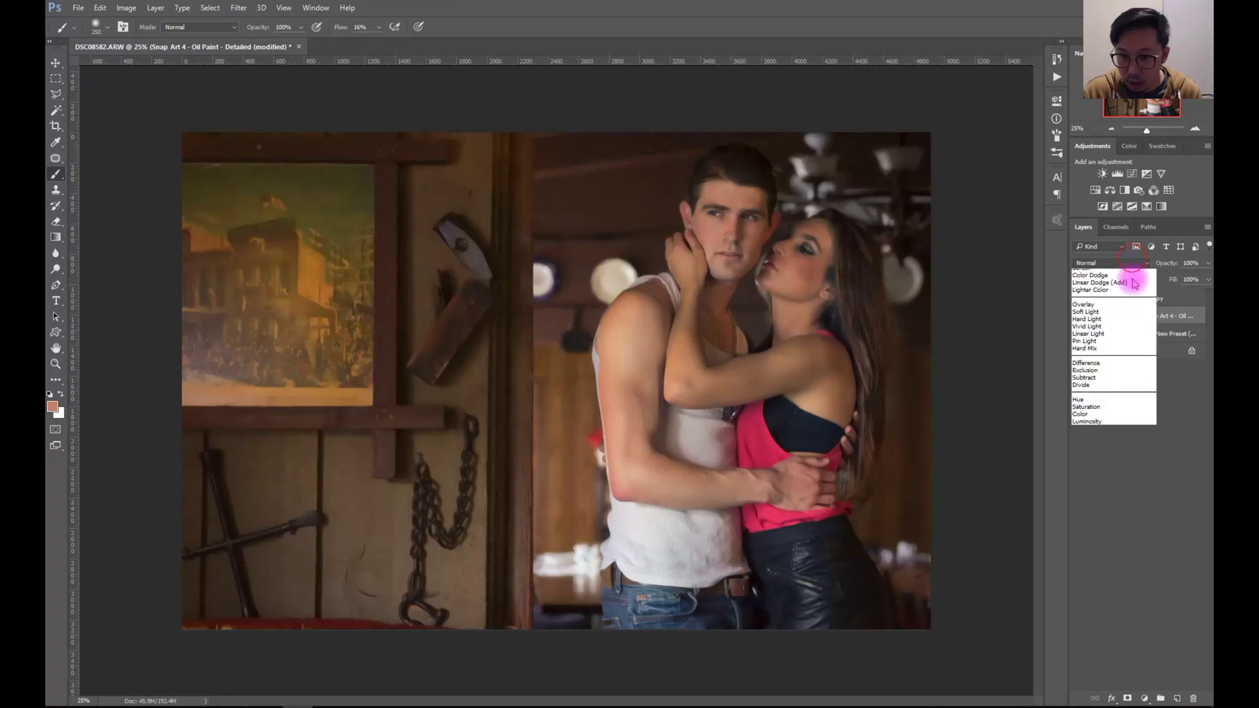
left_click(1108, 502)
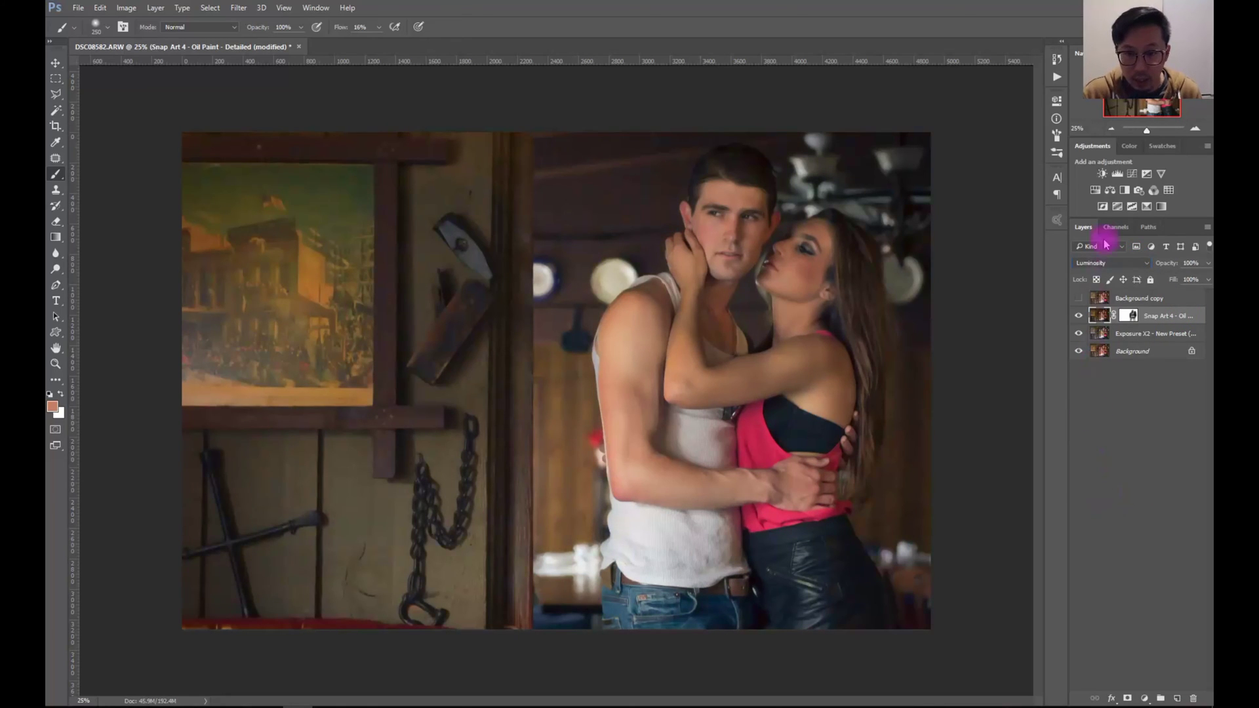
left_click(1079, 315)
left_click(1080, 316)
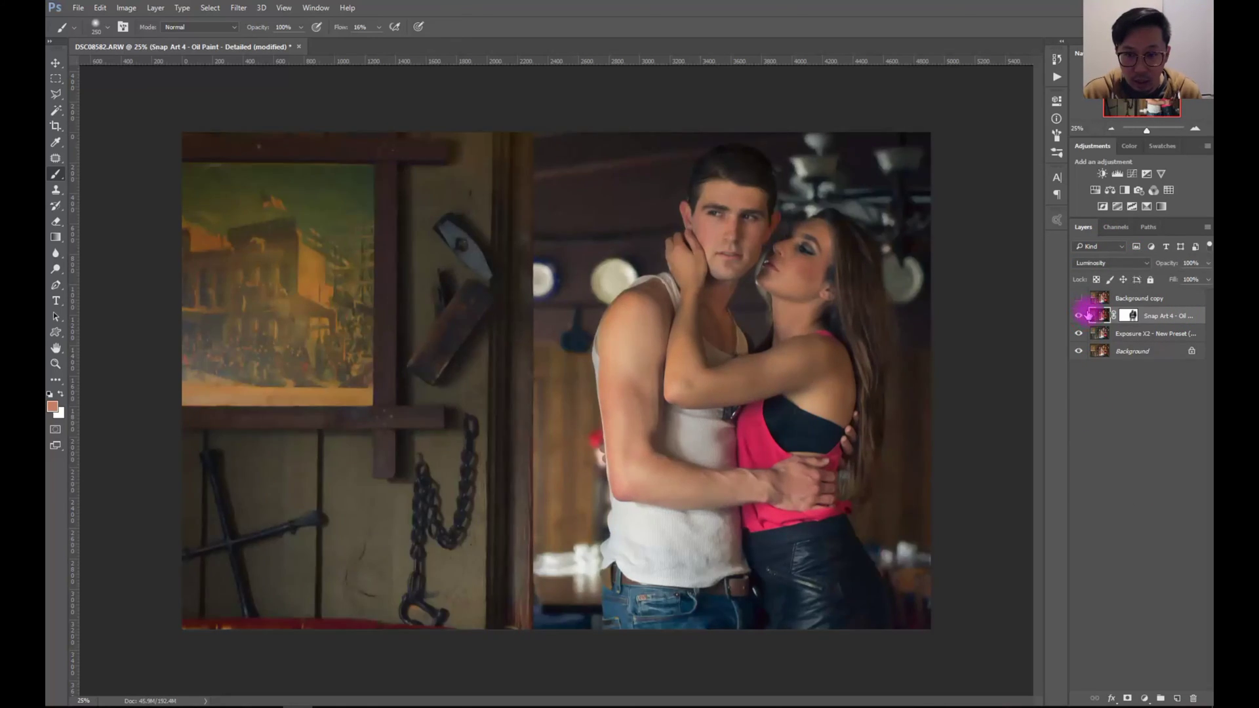
left_click(1080, 315)
left_click(1079, 315)
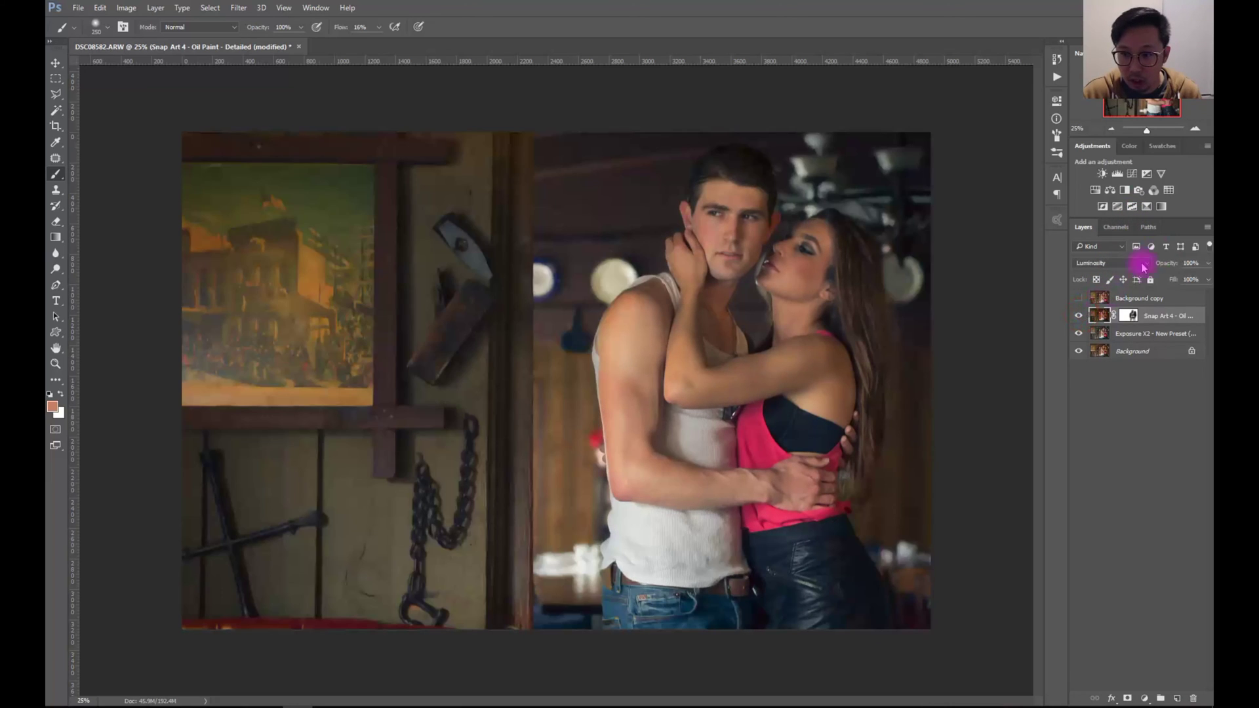
left_click(1138, 334)
left_click(1205, 280)
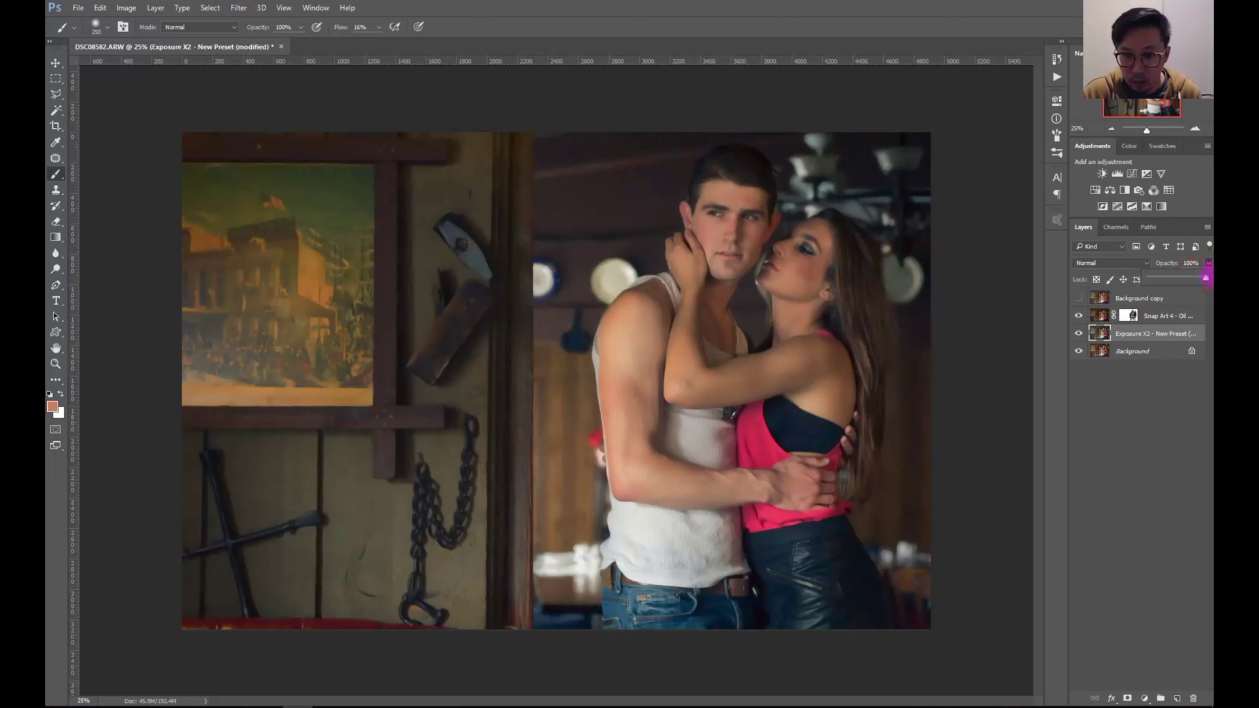
left_click(1157, 317)
left_click(1207, 227)
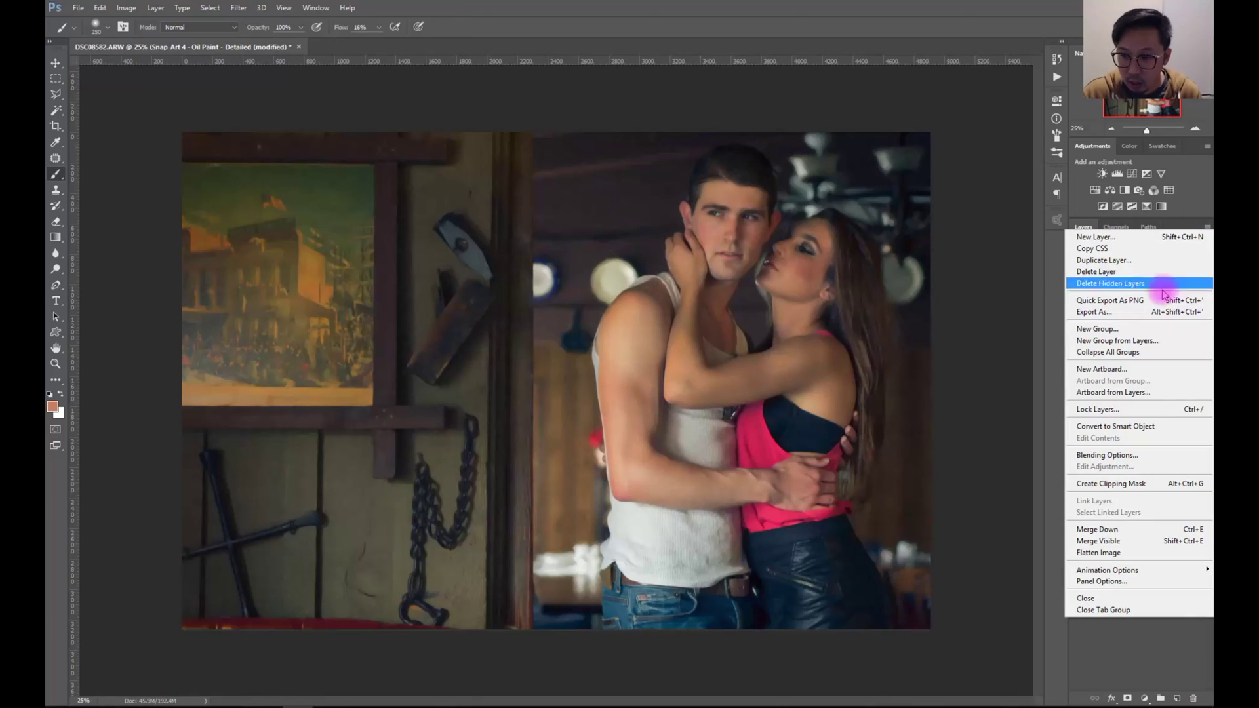
left_click(1068, 225)
- Compare the image with and without the Snap Art 4 layer up close at 66.67%, and check the full picture at 25%
left_click(1195, 129)
left_click(1195, 129)
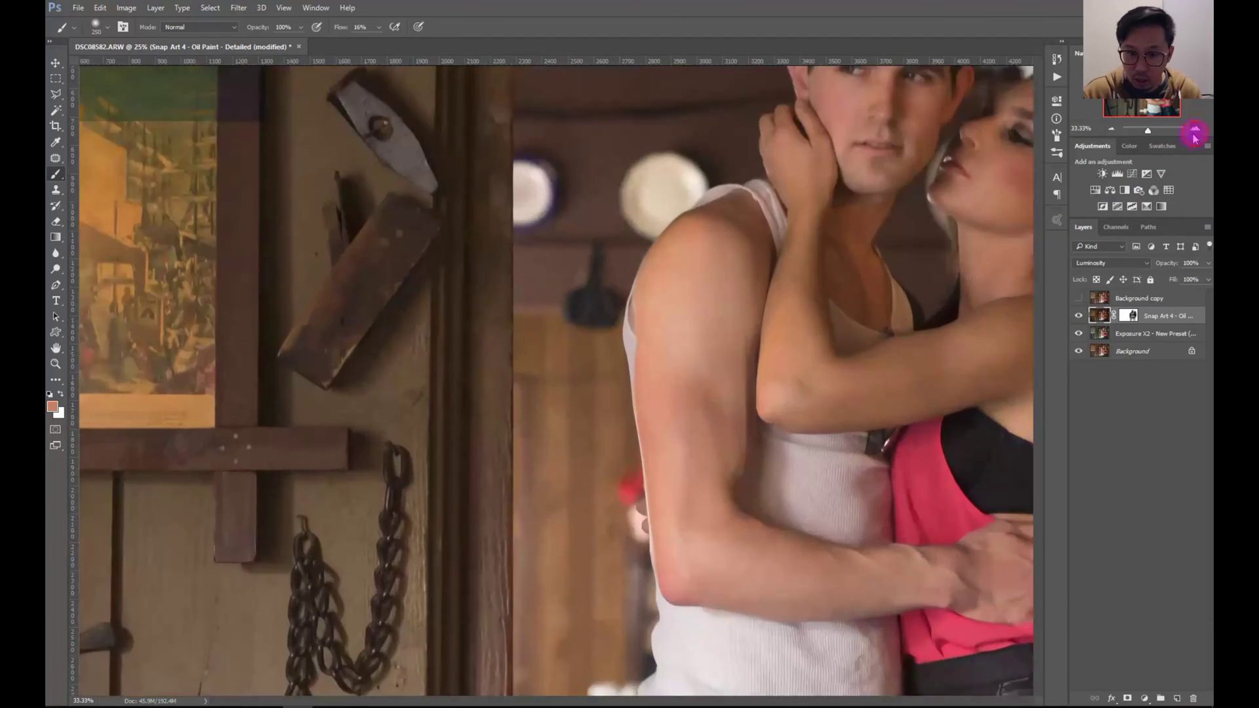
left_click(1195, 129)
left_click(1079, 315)
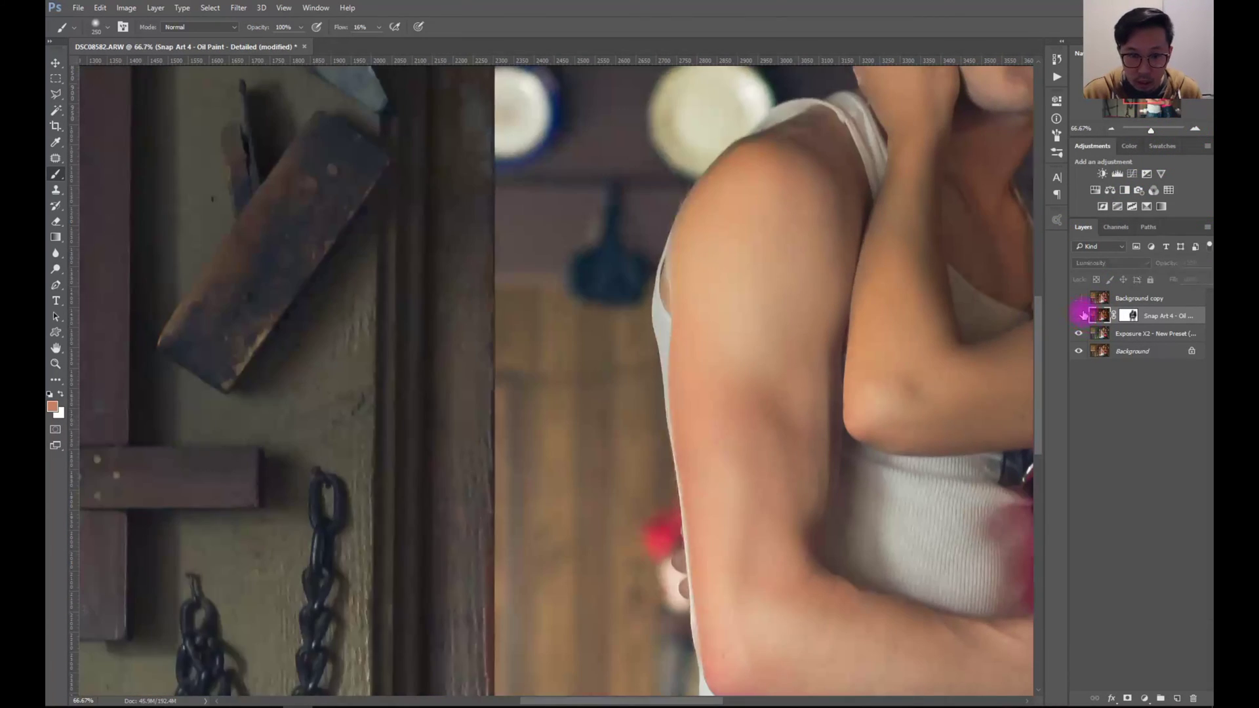
left_click(1079, 316)
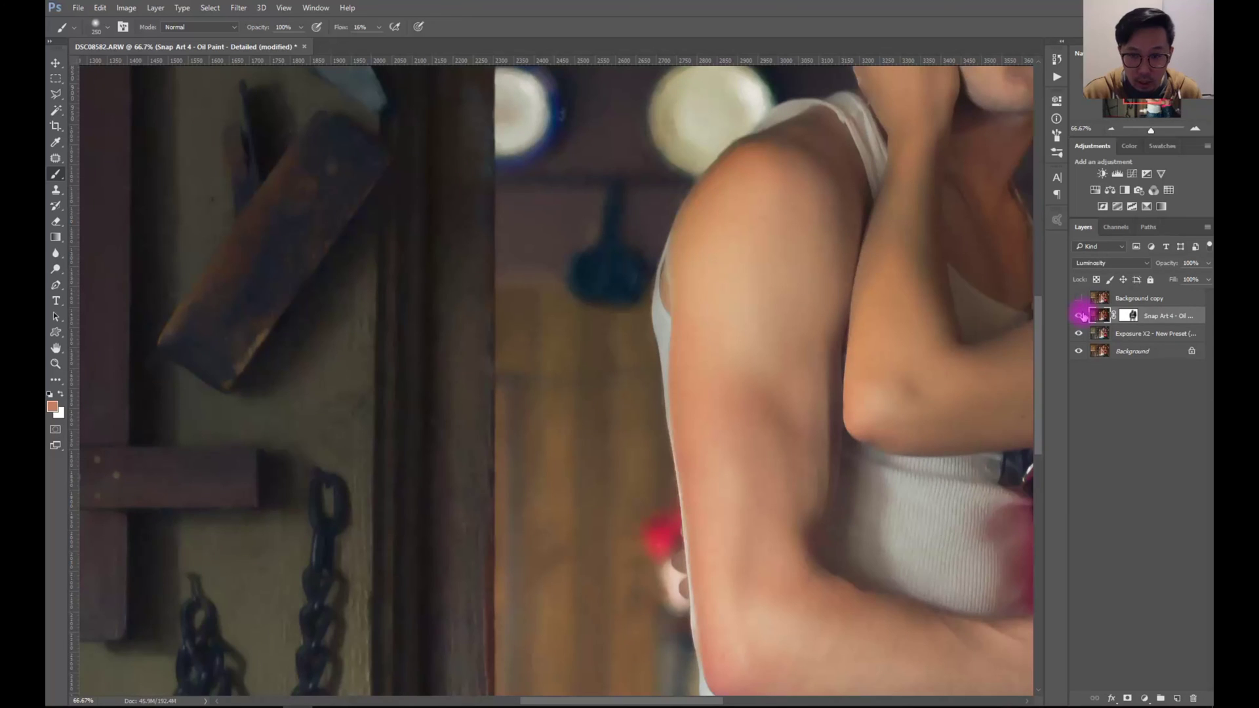
left_click(1111, 129)
left_click(1111, 129)
left_click(1111, 129)
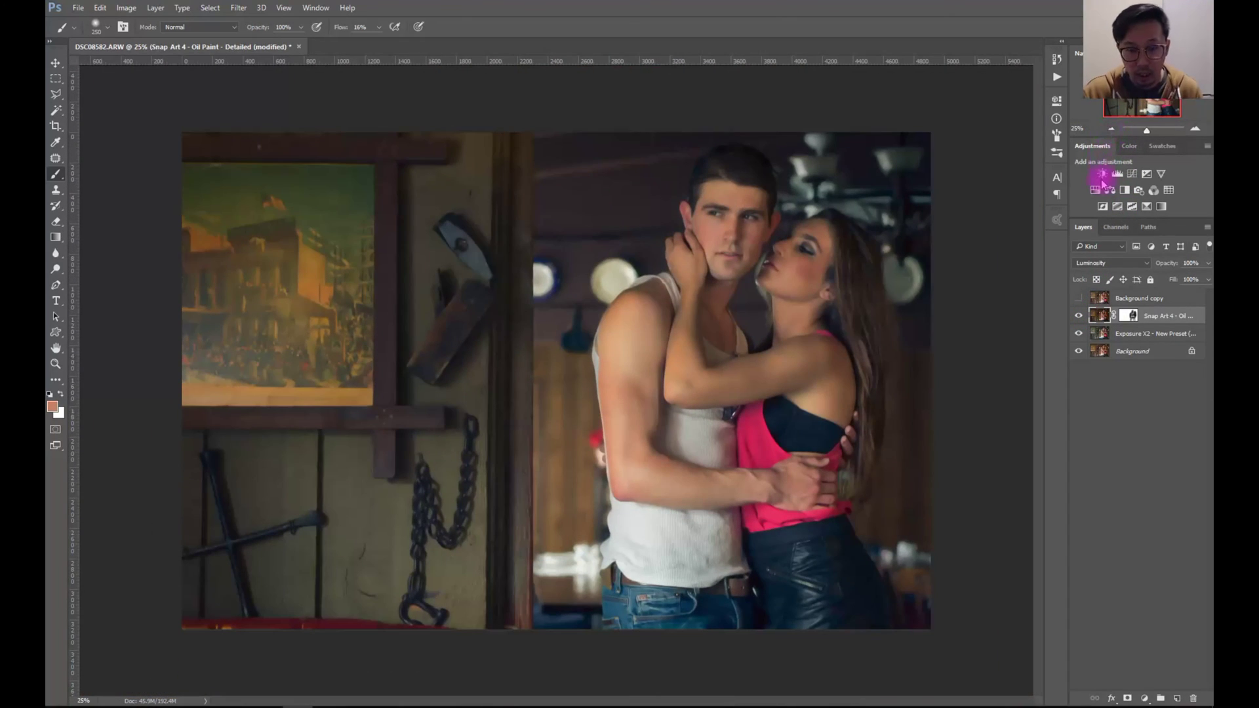
left_click(1079, 352)
left_click(1079, 352)
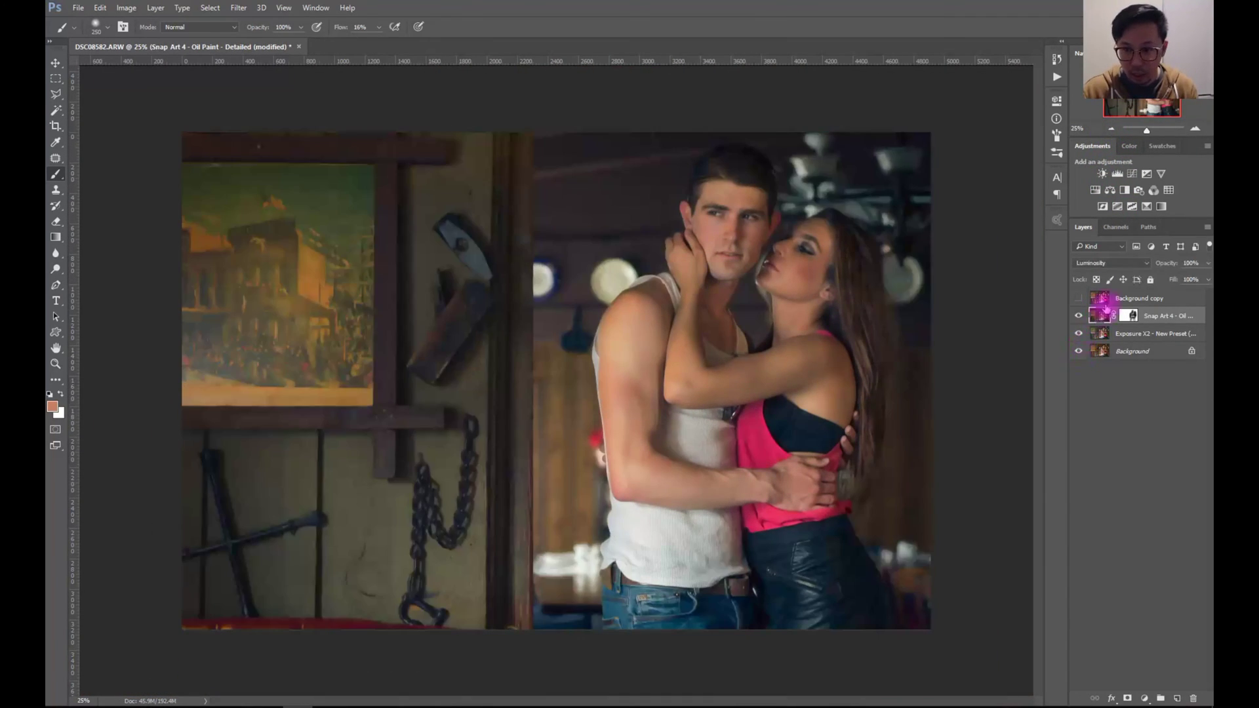
- Show the Background copy layer and open it in the Alien Skin Exposure X2 filter
left_click(1100, 299)
left_click(1079, 299)
left_click(239, 8)
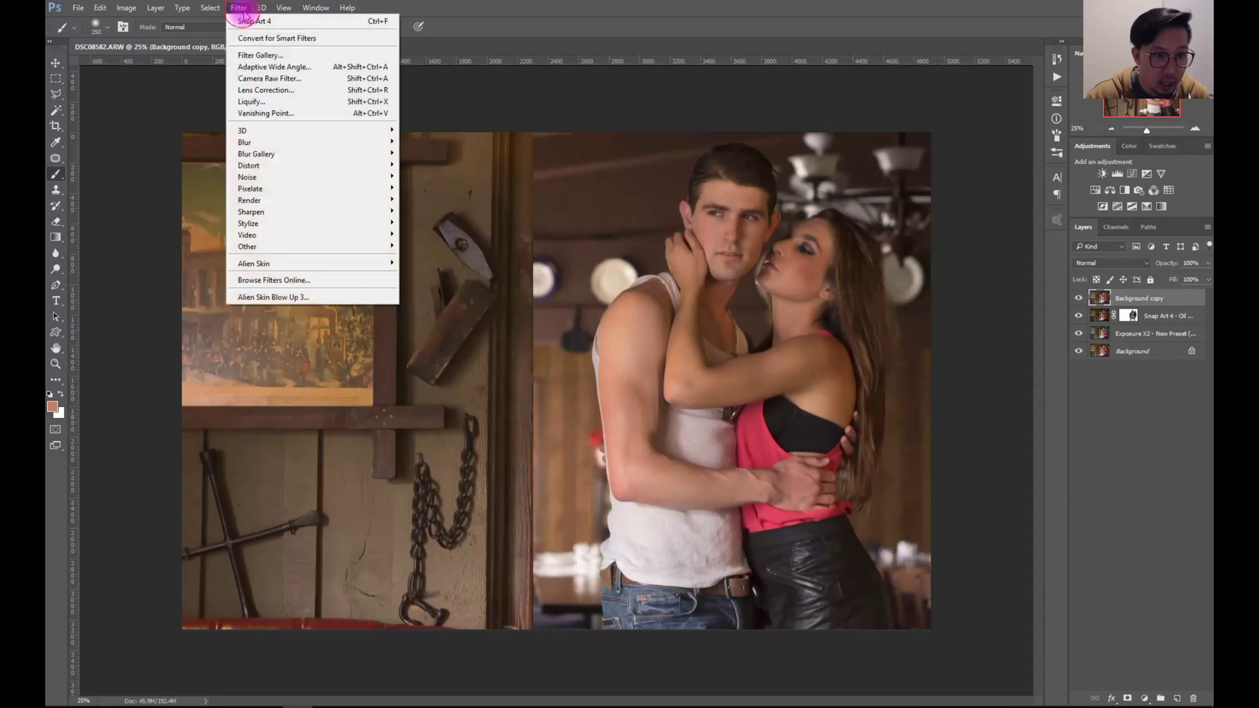
mouse_move(242, 265)
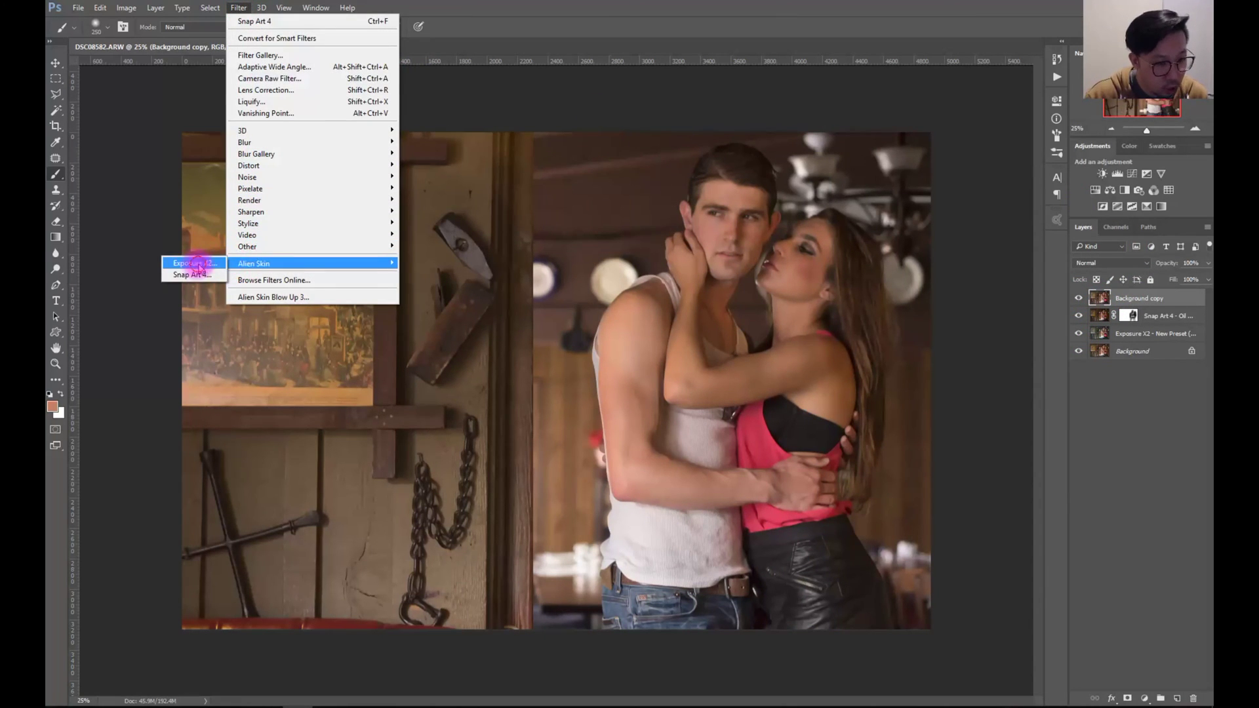
left_click(197, 264)
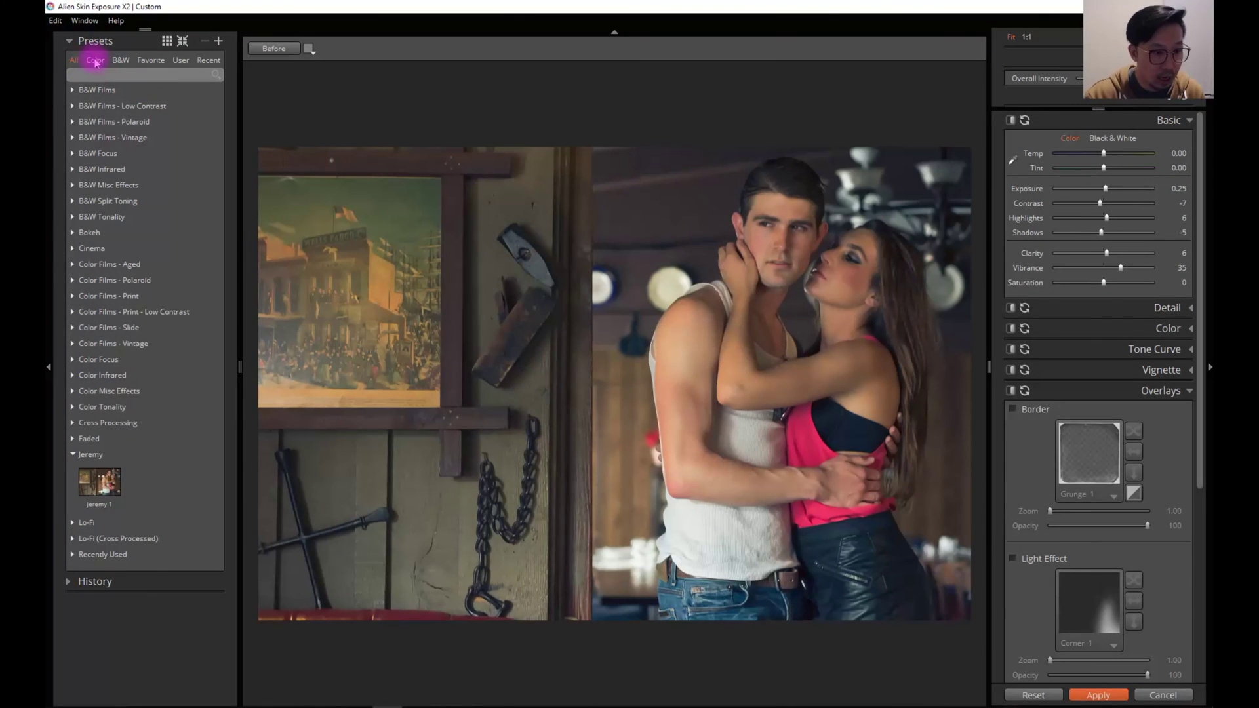
- Browse the black-and-white film presets, try Kodak TRI-X 400 - Pushed 2 Stops and choose Kodalith
left_click(95, 60)
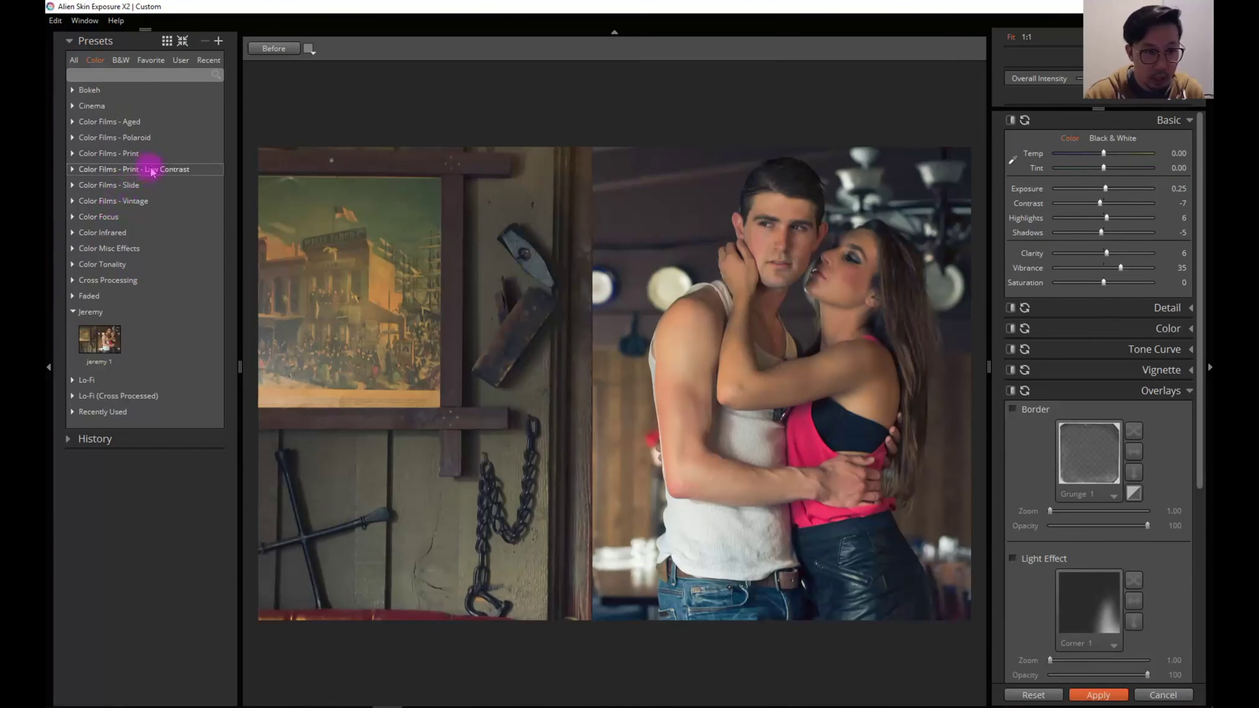
left_click(121, 59)
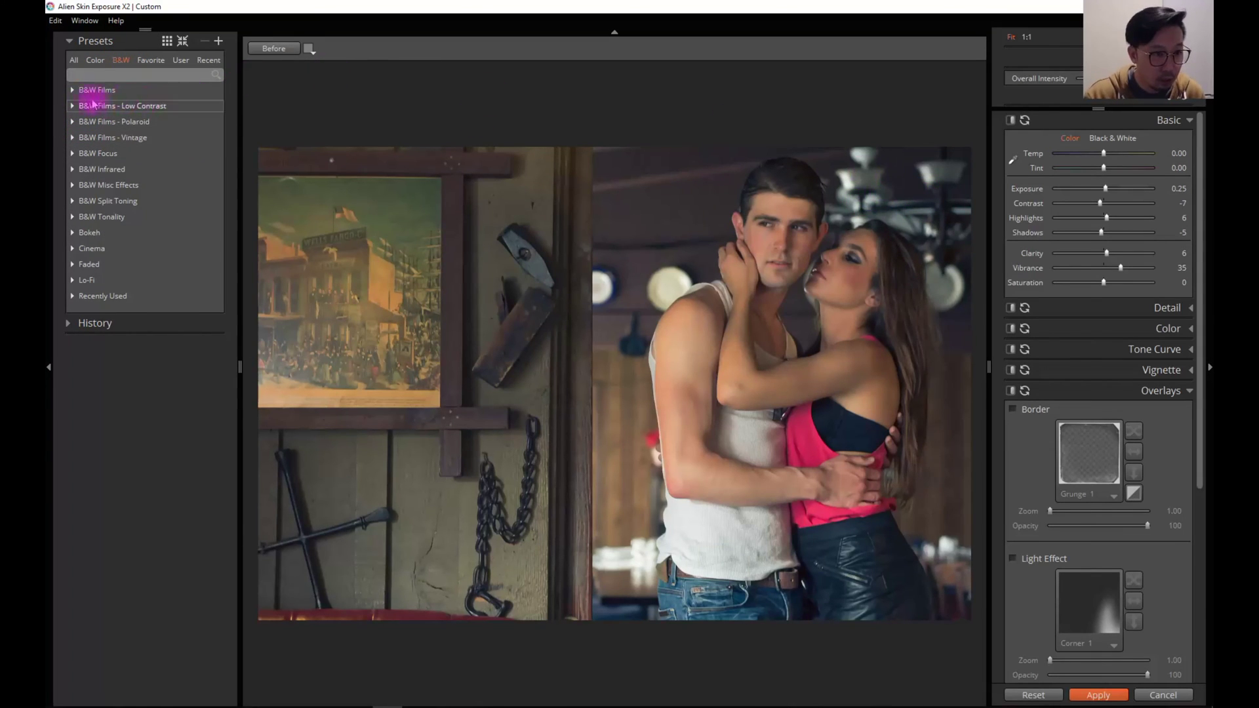
left_click(93, 92)
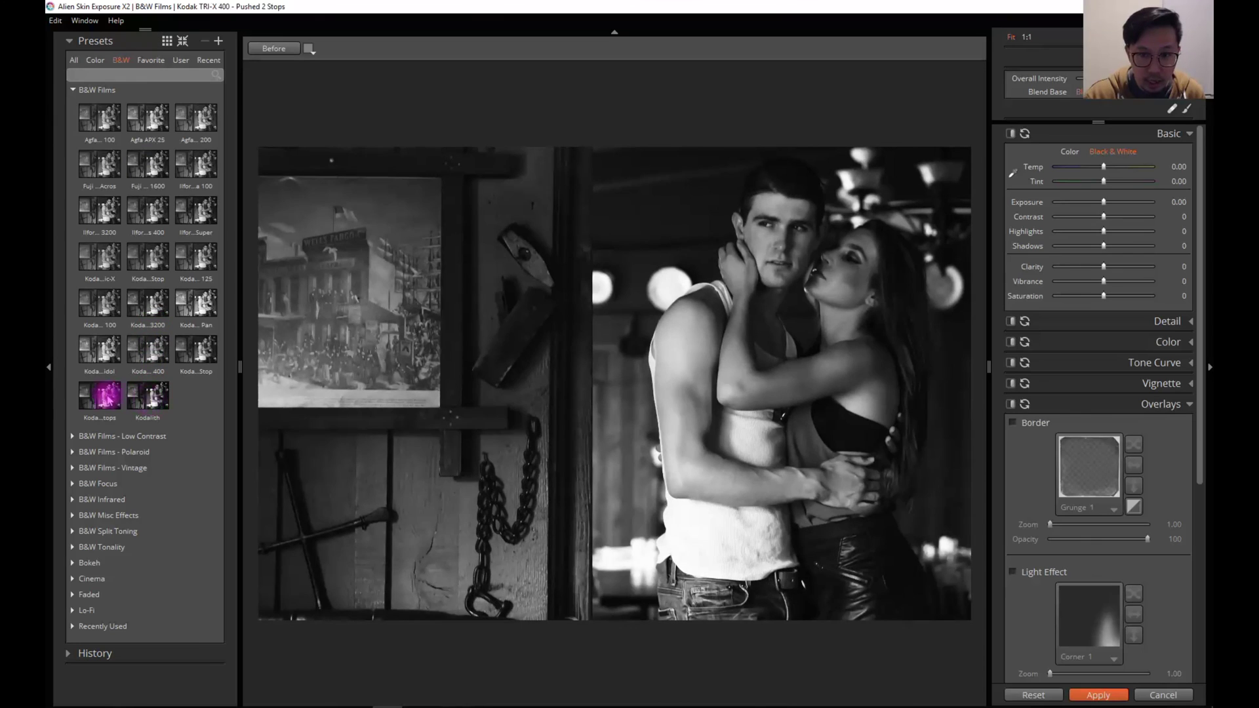
left_click(102, 404)
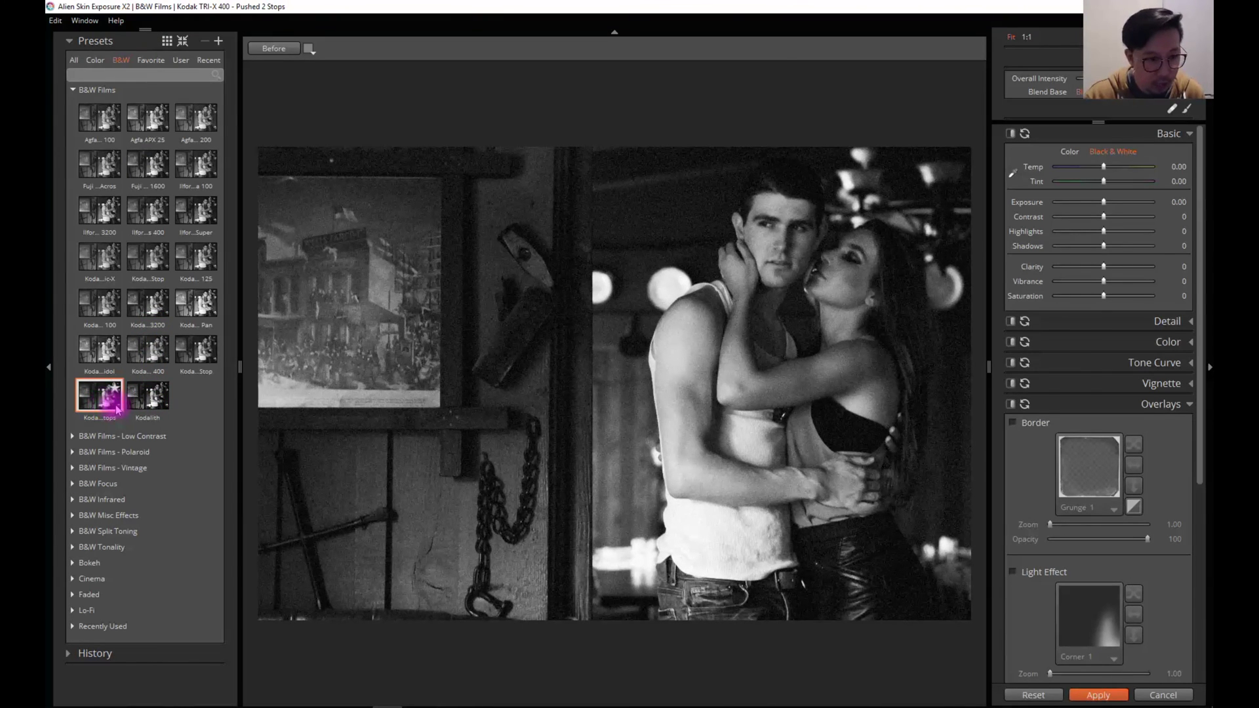
left_click(148, 398)
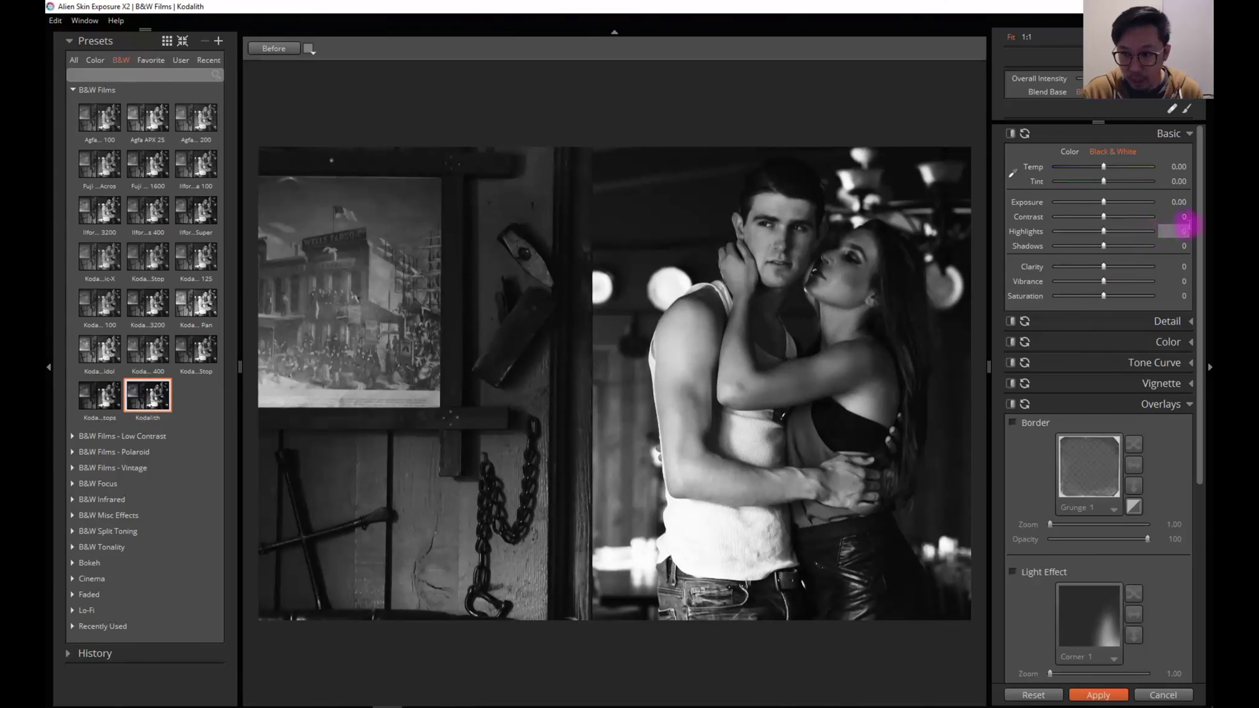
- Raise Shadows to 65, lower Highlights to about -26 and set the grain's relative size to 0.70
mouse_move(1107, 246)
left_mouse_down()
mouse_move(1136, 247)
mouse_move(1097, 231)
left_mouse_up()
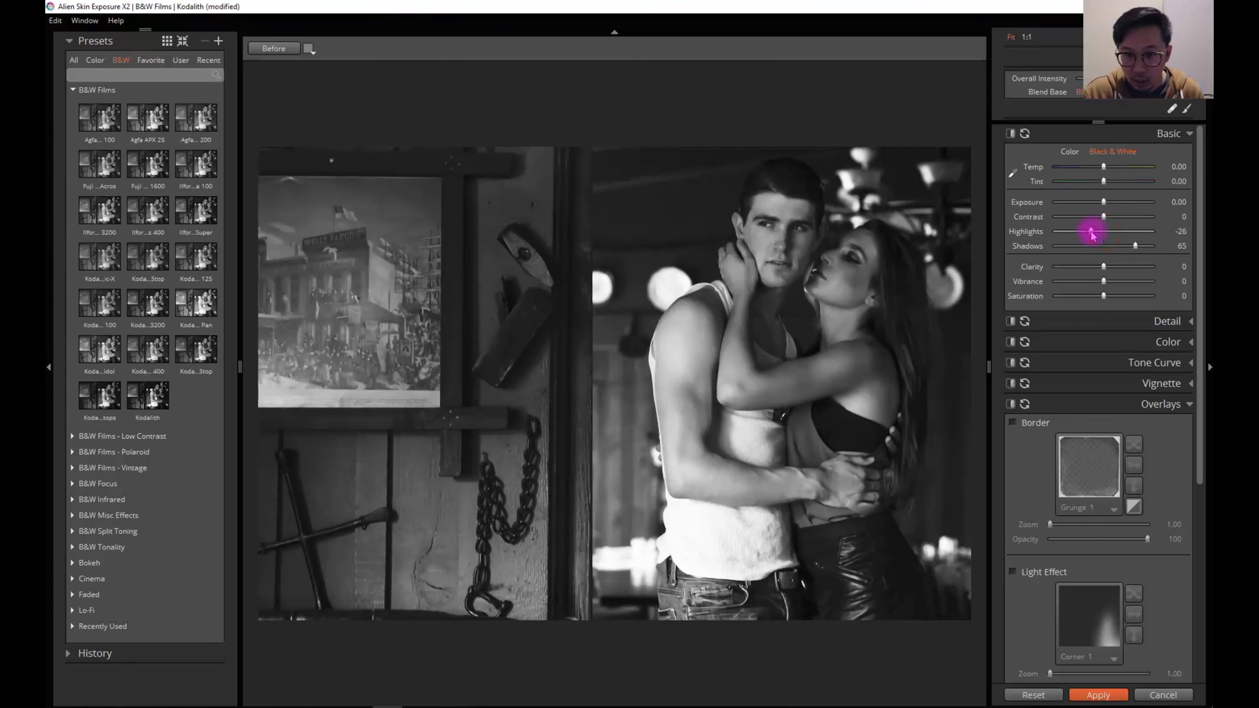
left_click_drag(1198, 236, 1166, 602)
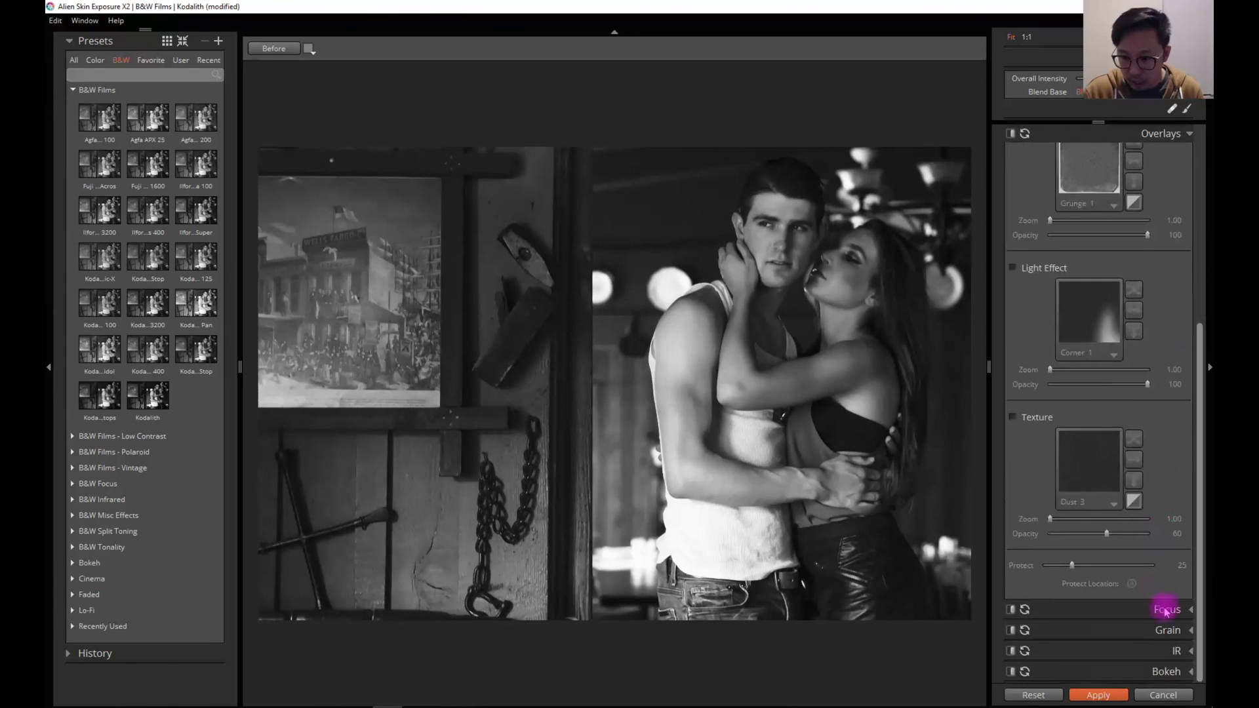
left_click(1170, 630)
left_click_drag(1192, 472, 1195, 649)
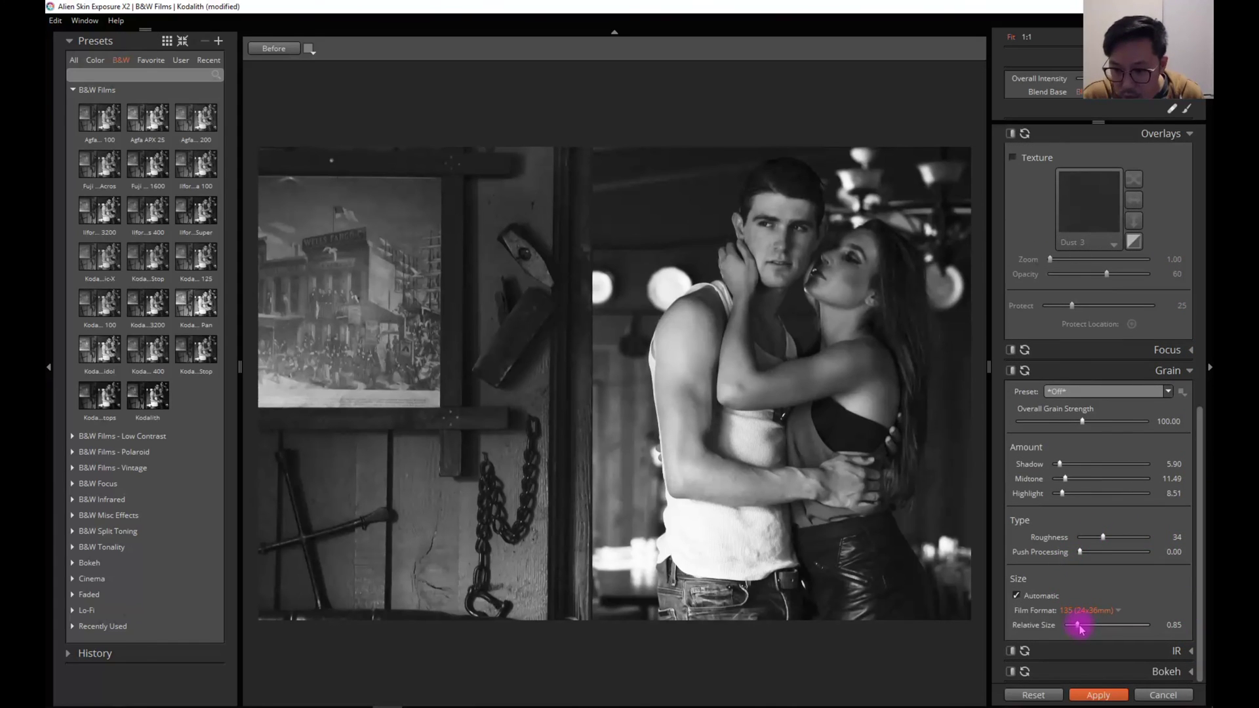
- Inspect the faces at 1:1 against the before view, return to the fitted view and apply the Exposure X2 effect
left_click(1027, 38)
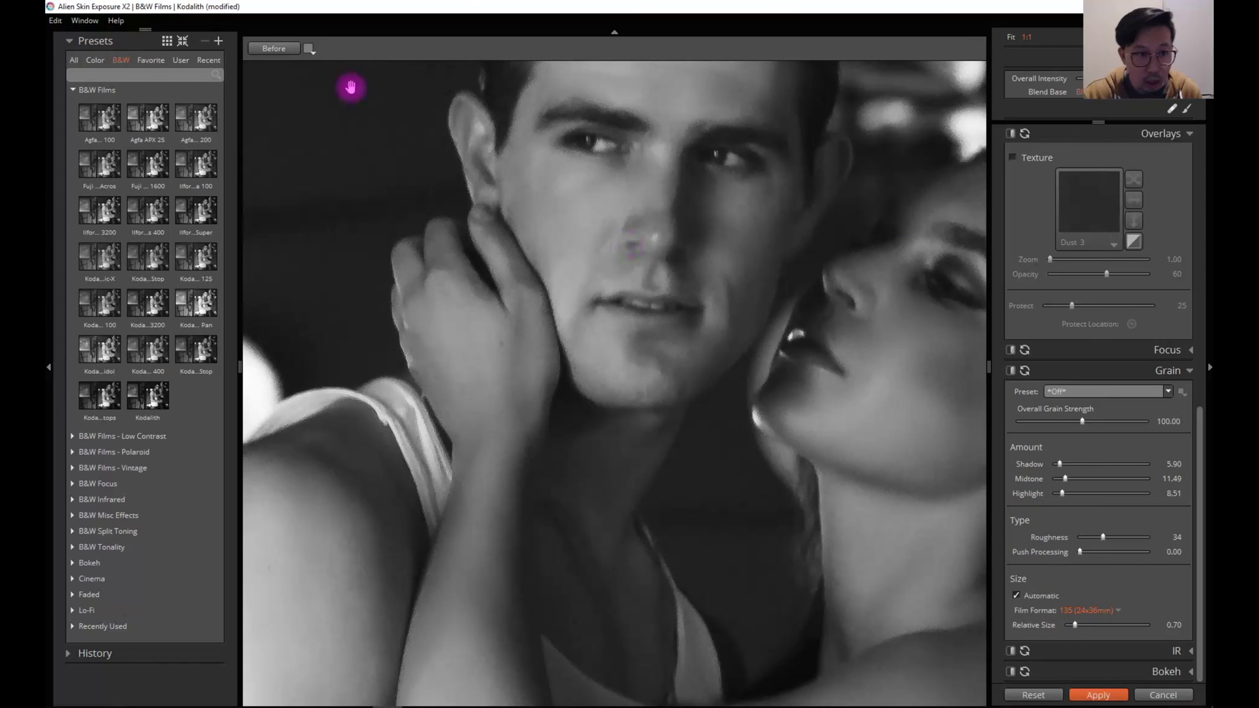
left_click(275, 49)
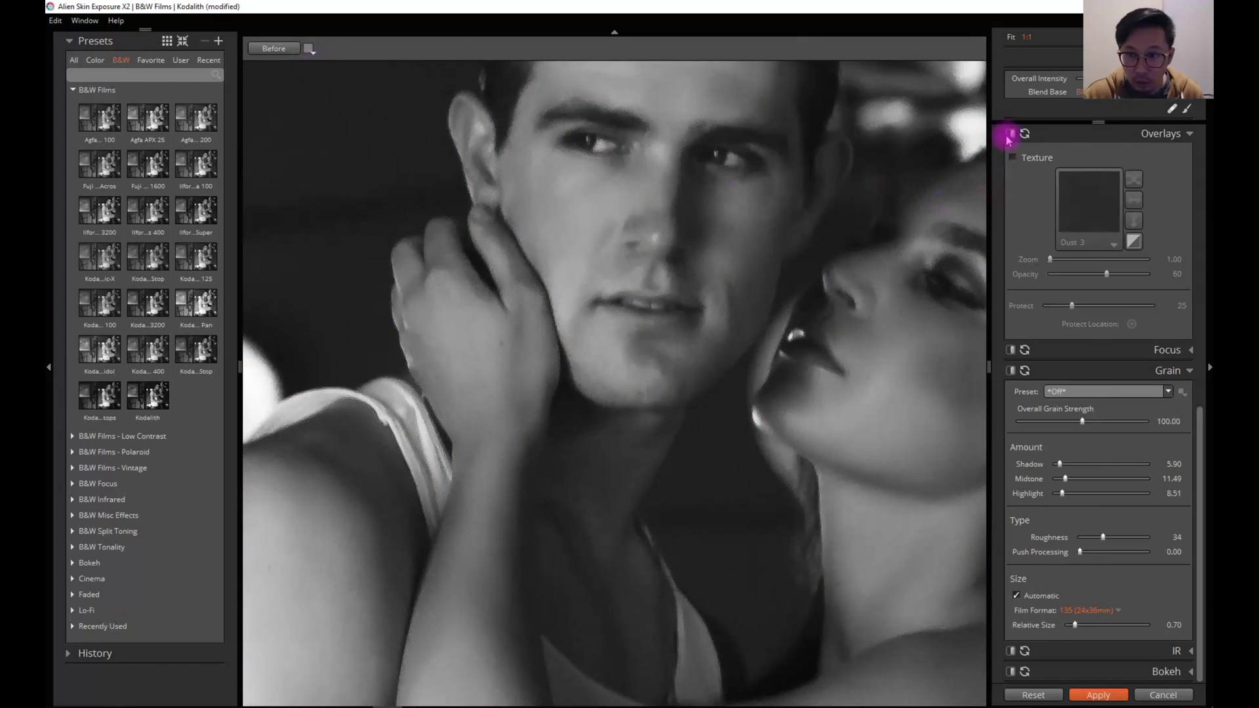
left_click(1011, 37)
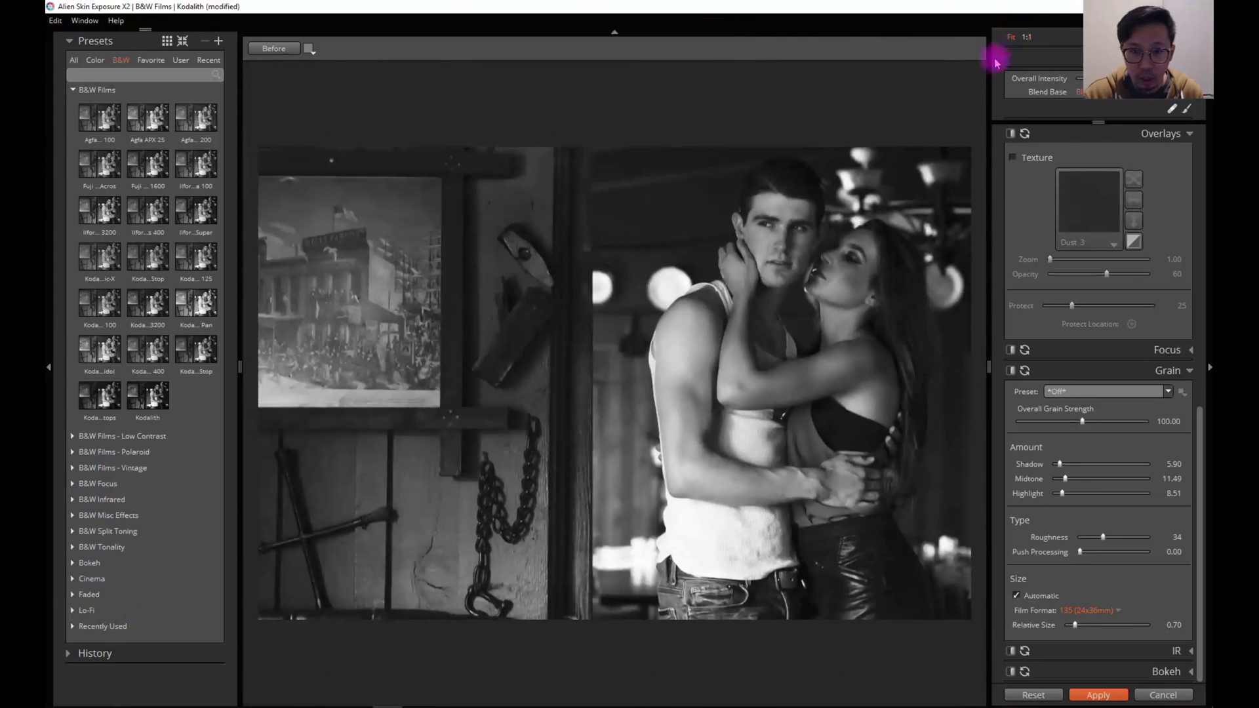
left_click(1098, 695)
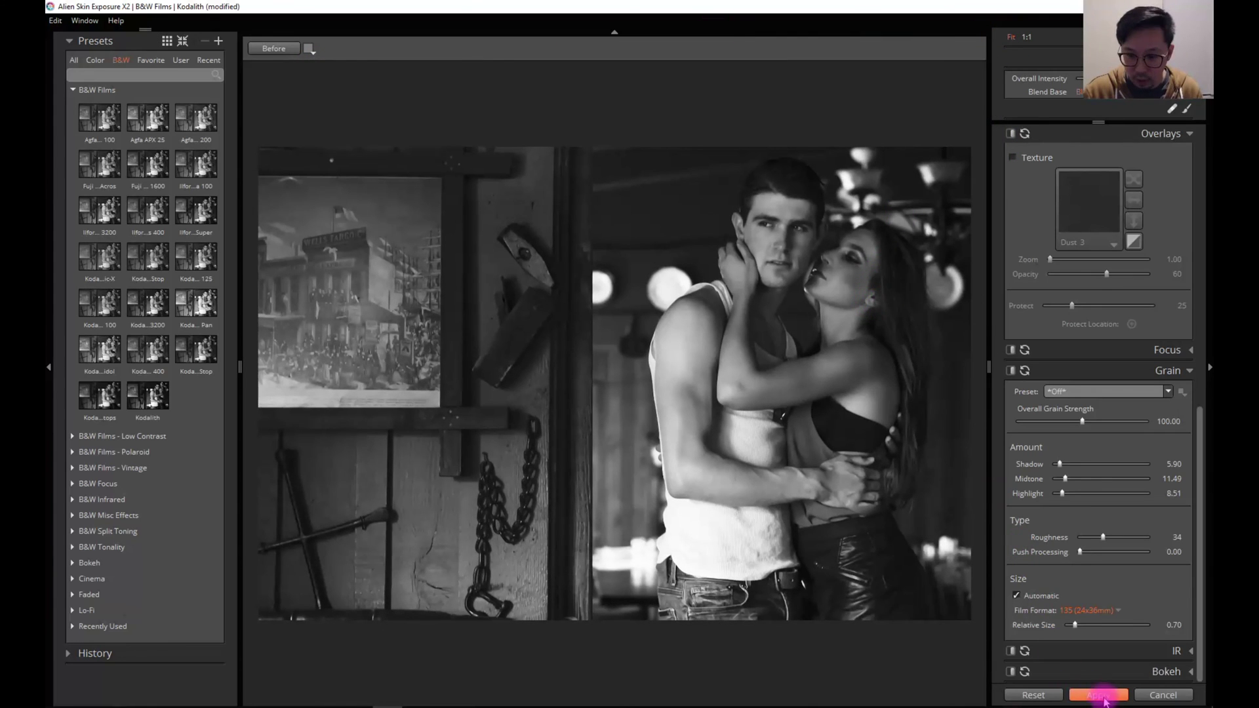
key("space")
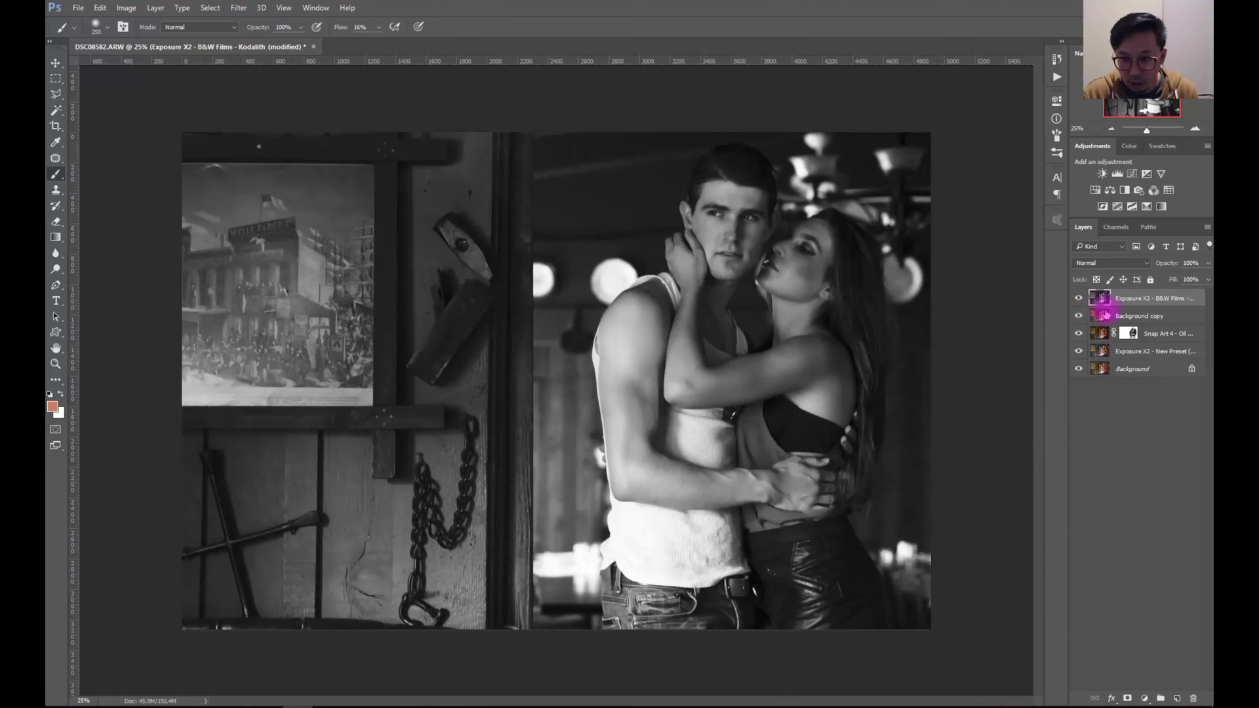
- Delete the Background copy layer
left_click_drag(1091, 319, 1106, 316)
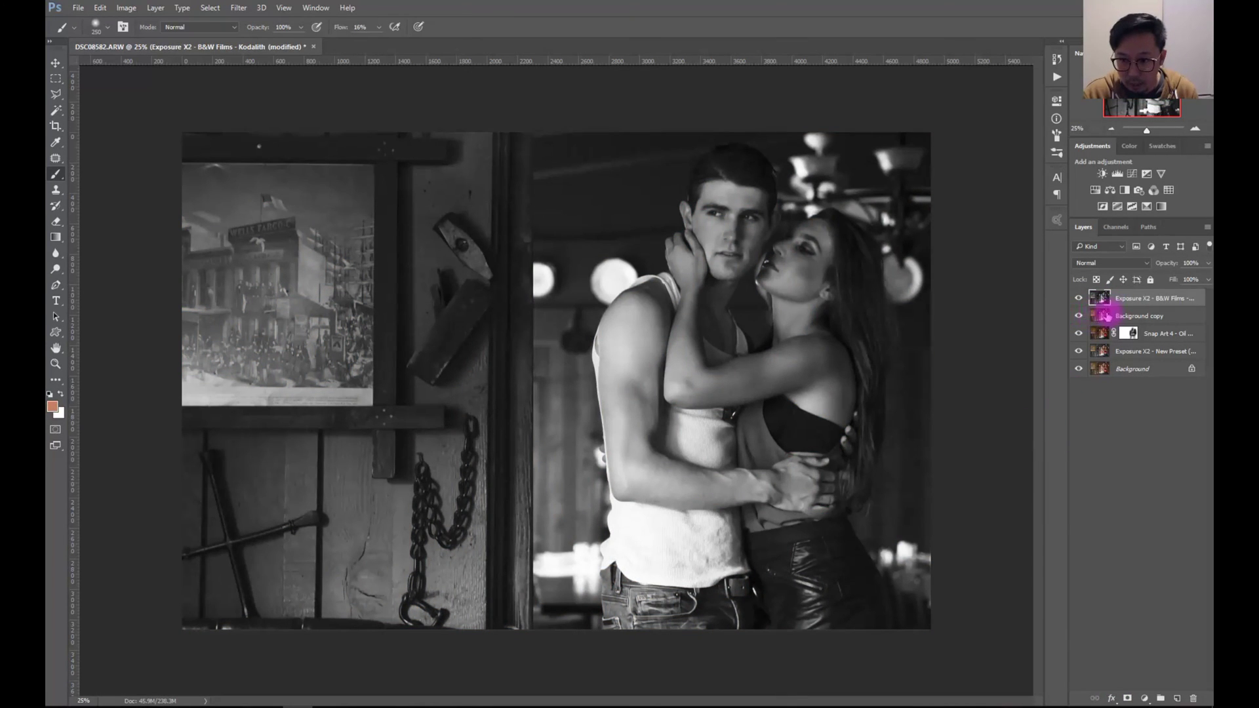
left_click(1177, 319)
left_click_drag(1188, 326, 1194, 698)
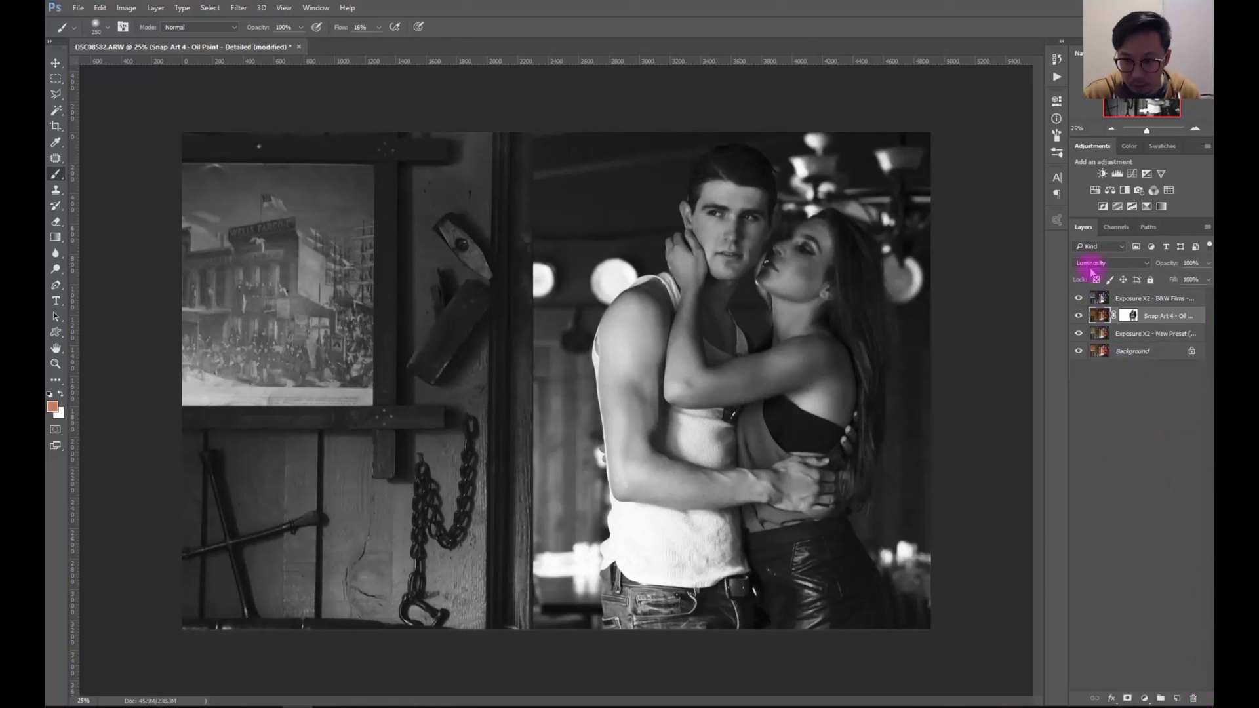
- Try the Color blend mode on the black-and-white Exposure X2 layer, switch it to Luminosity and compare with the layer hidden
left_click(1116, 297)
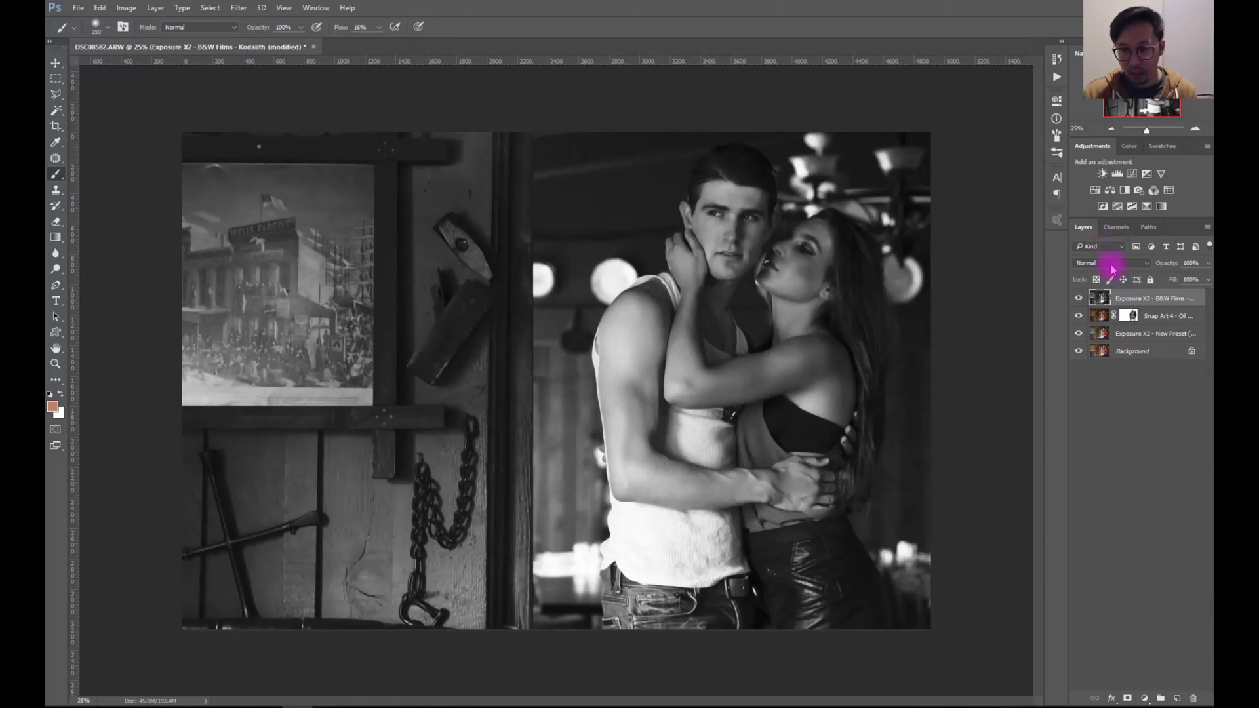
left_click(1113, 264)
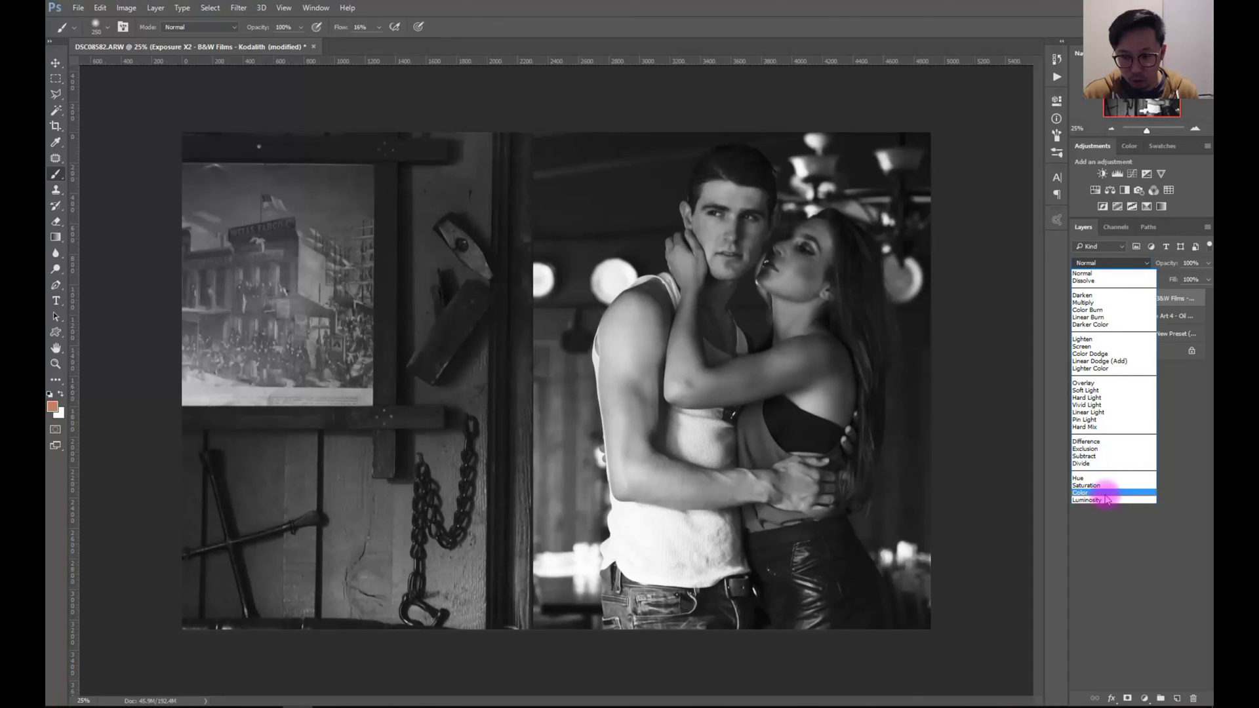
left_click(1107, 492)
left_click(1079, 298)
left_click(1077, 296)
left_click(1108, 262)
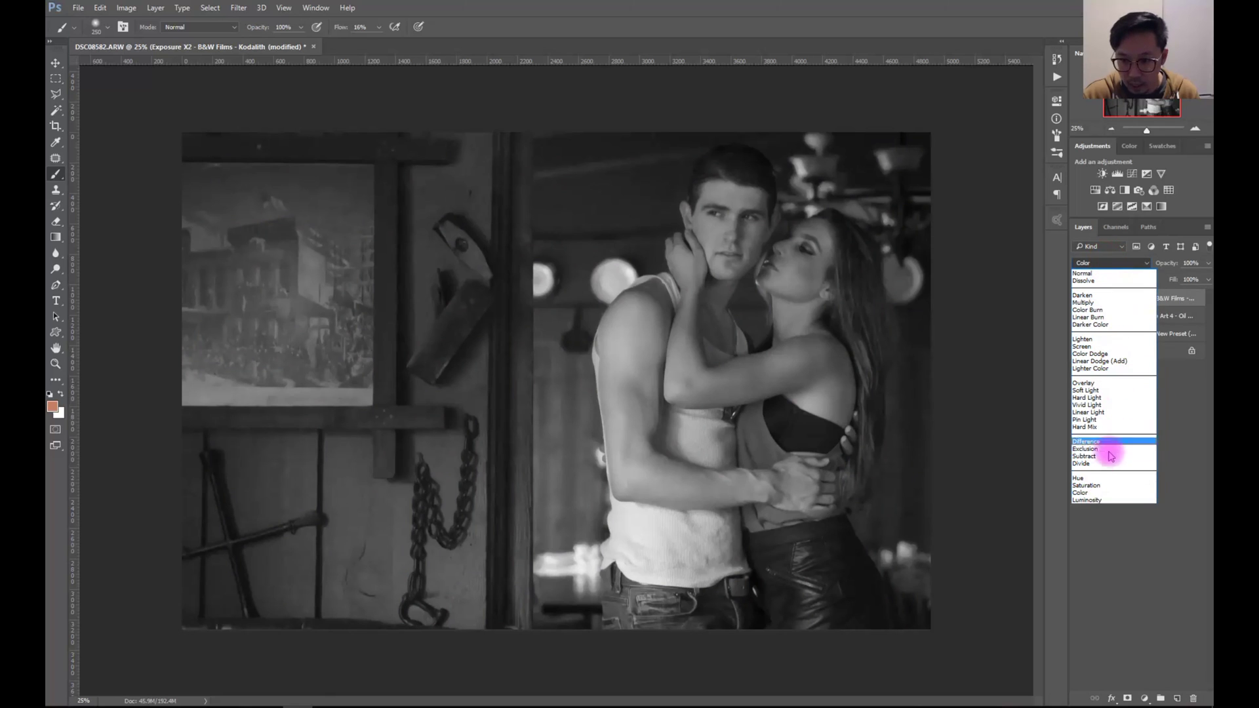
left_click(1096, 500)
left_click(1080, 298)
left_click(1077, 296)
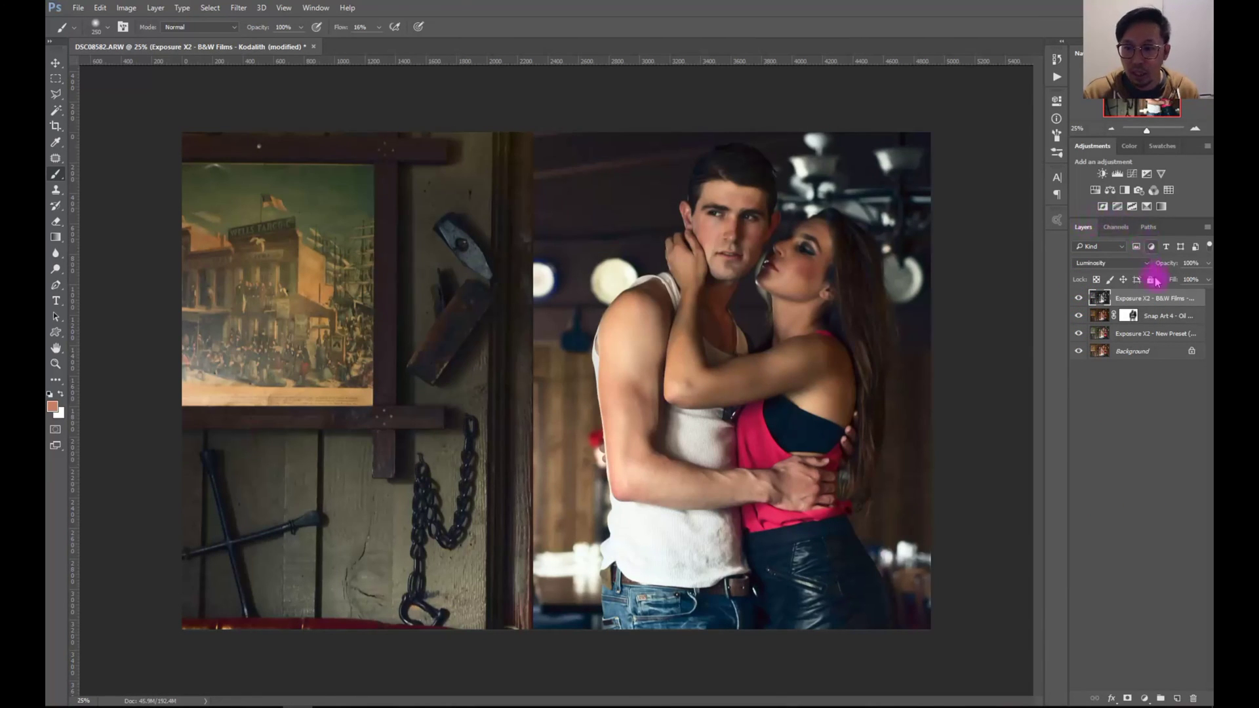
- Lower the black-and-white Exposure X2 layer's opacity to 43% and compare the image with and without it
left_click(1209, 264)
left_click_drag(1207, 280, 1175, 280)
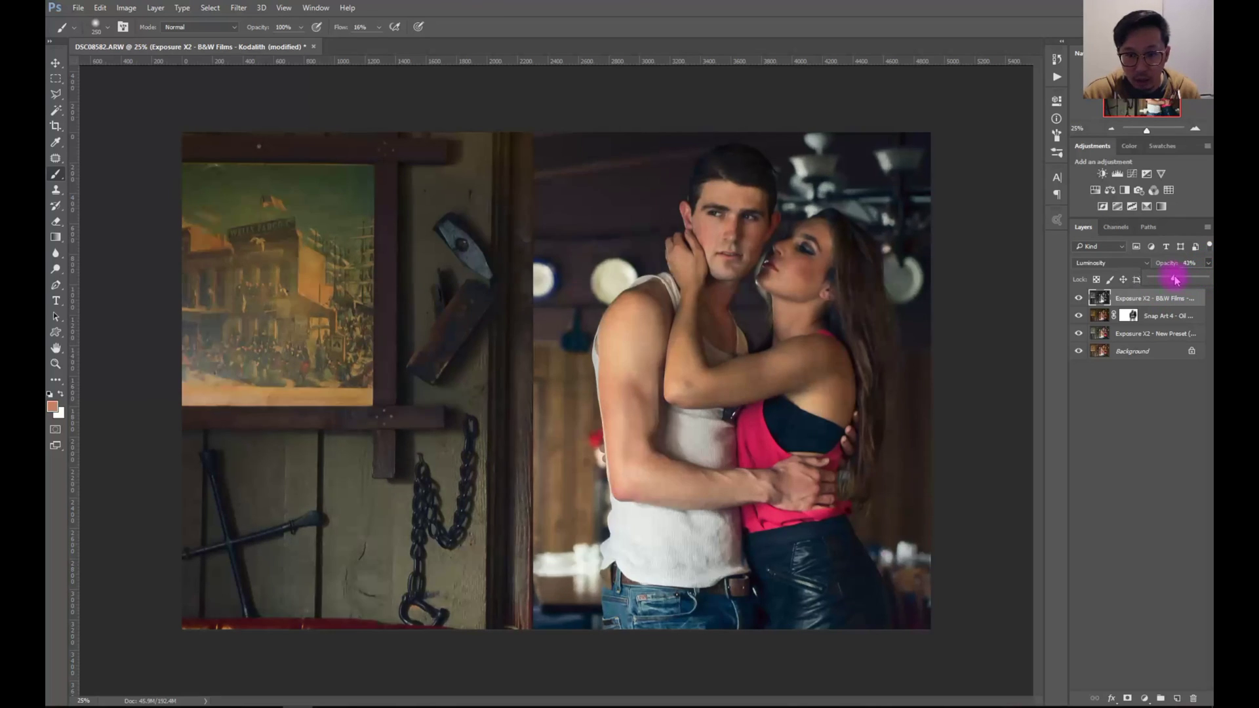
left_click(1079, 298)
left_click(1079, 298)
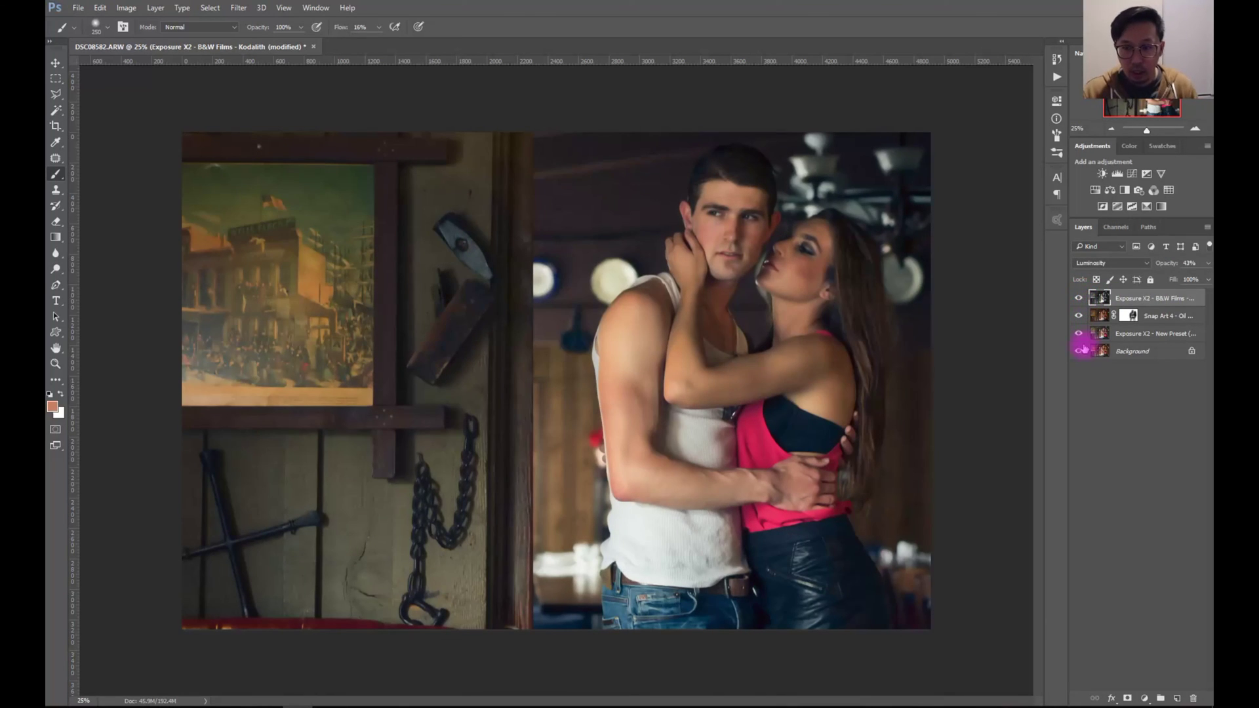
- Show only the Background layer, and bring the effect layers back one by one to review each contribution
left_click(1079, 353, "alt")
left_click(1079, 333)
left_click(1079, 316)
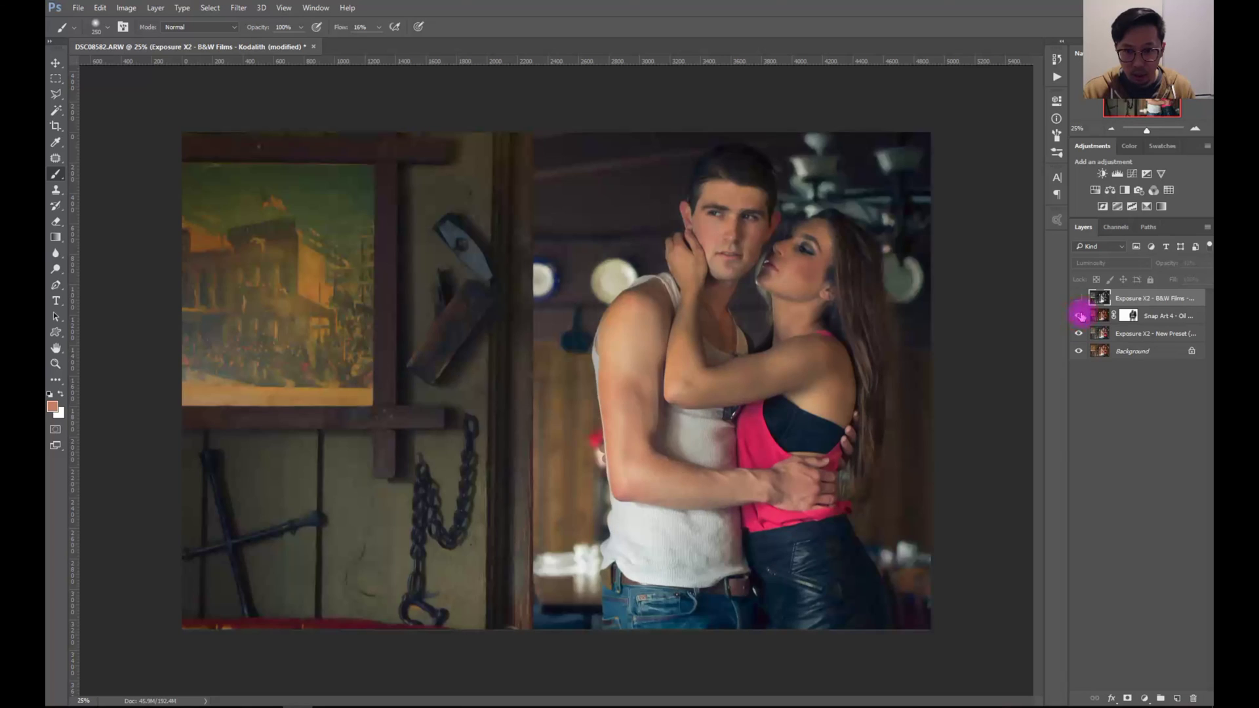
left_click(1079, 299)
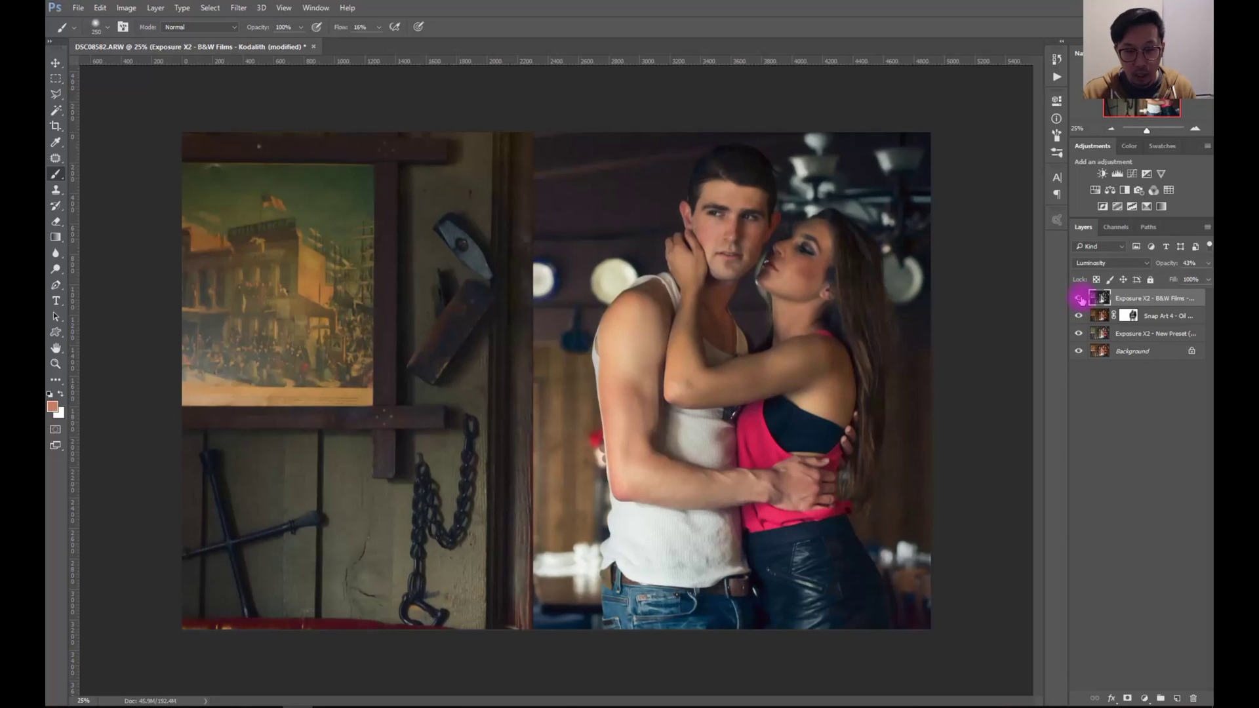
- Add a Selective Color adjustment layer and set Yellow to -3 and Black to -2 for the Blacks
left_click(1147, 206)
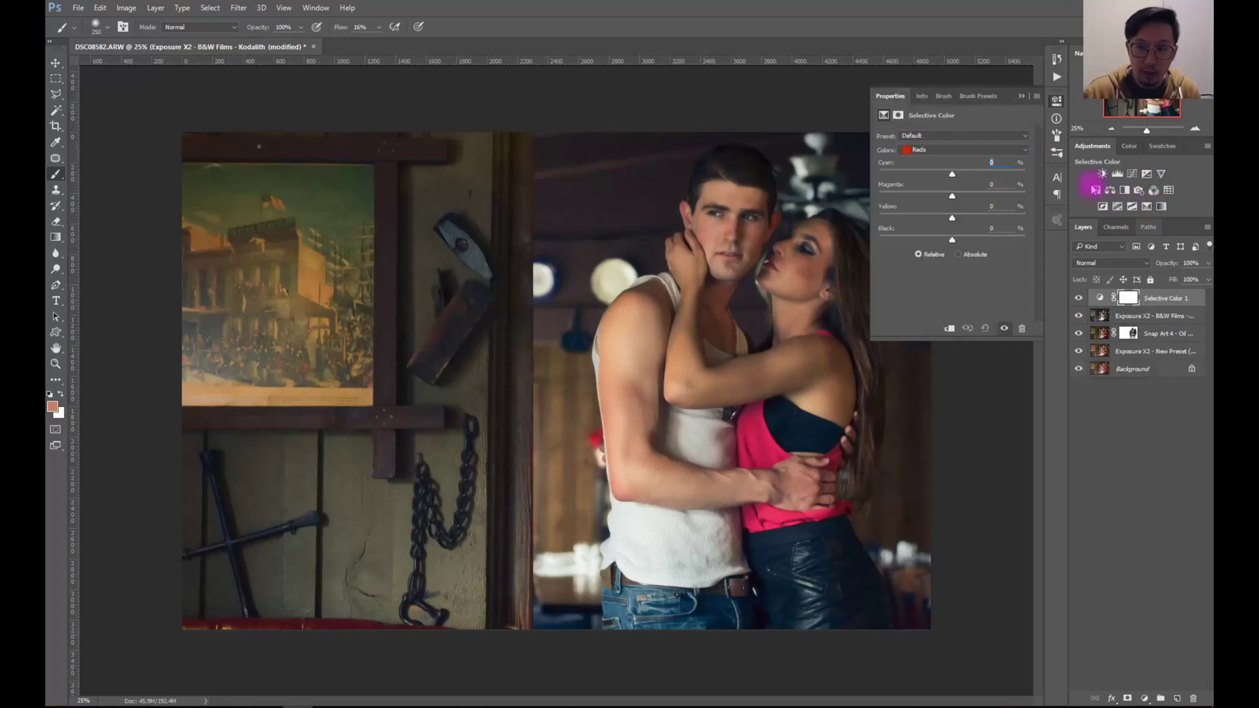
key("ctrl+minus")
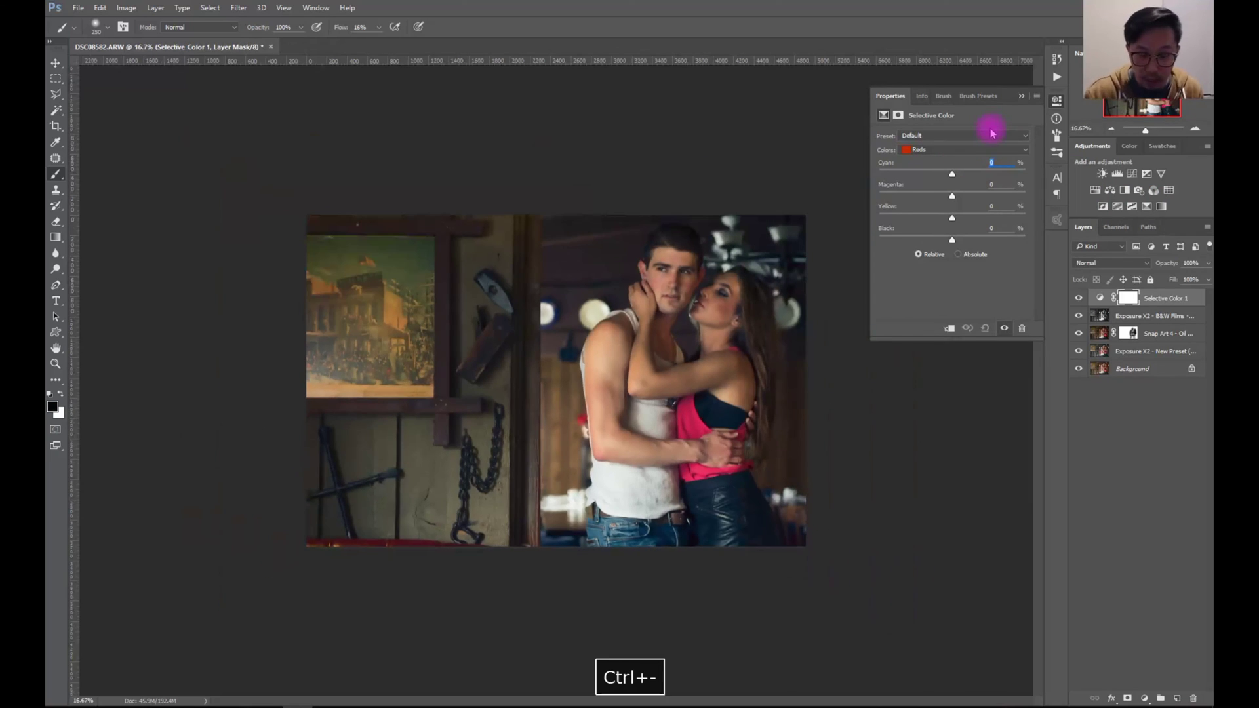
left_click(962, 150)
left_click(954, 244)
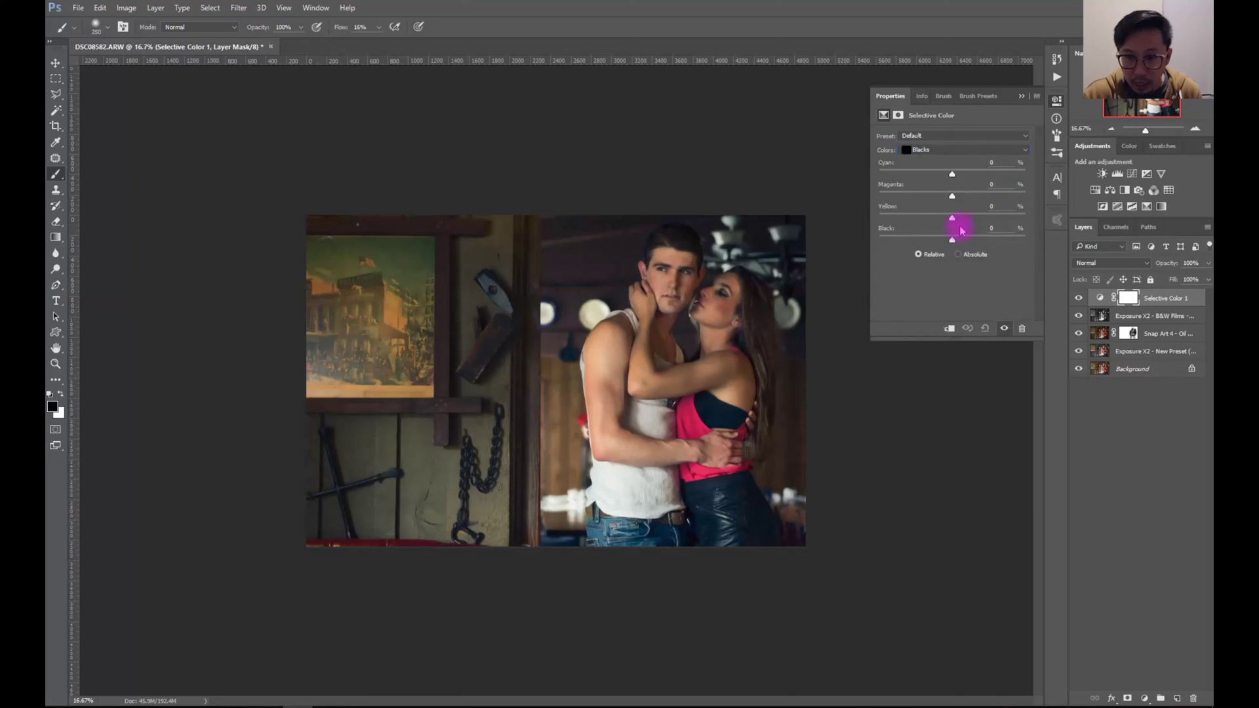
left_click_drag(952, 248, 951, 244)
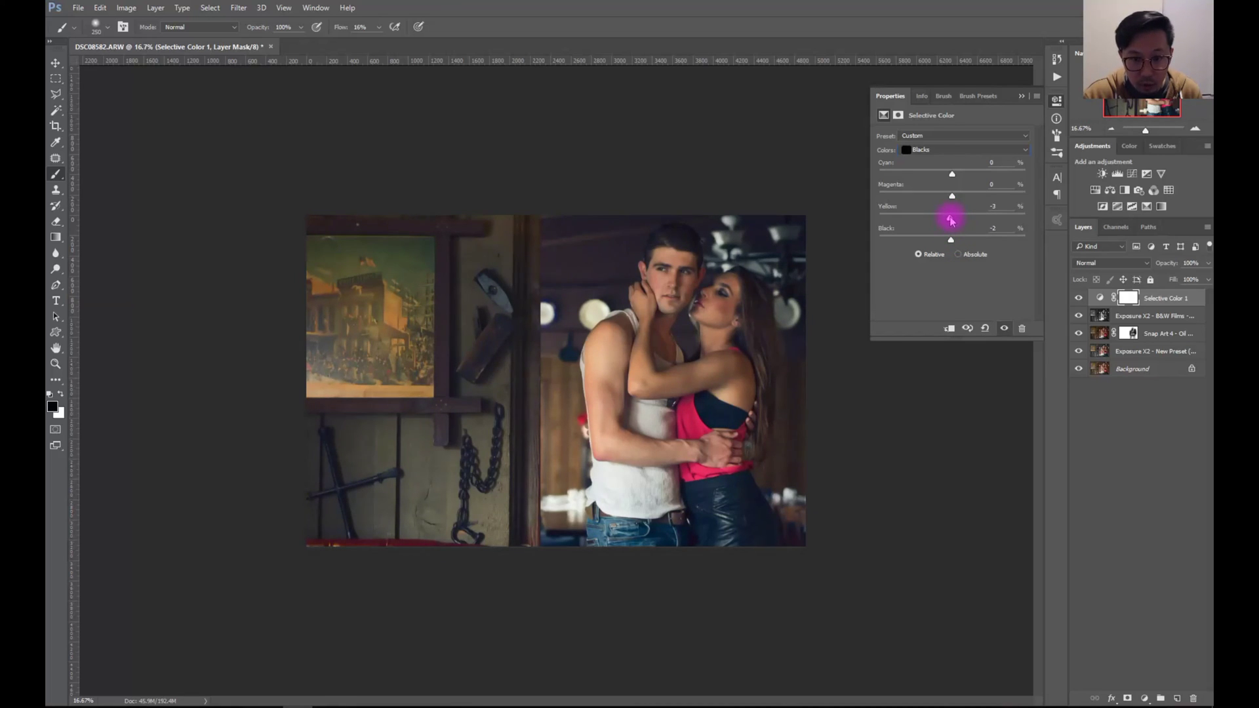
- Set Black to -3 for the Neutrals in the Selective Color adjustment
left_click(942, 153)
left_click(951, 236)
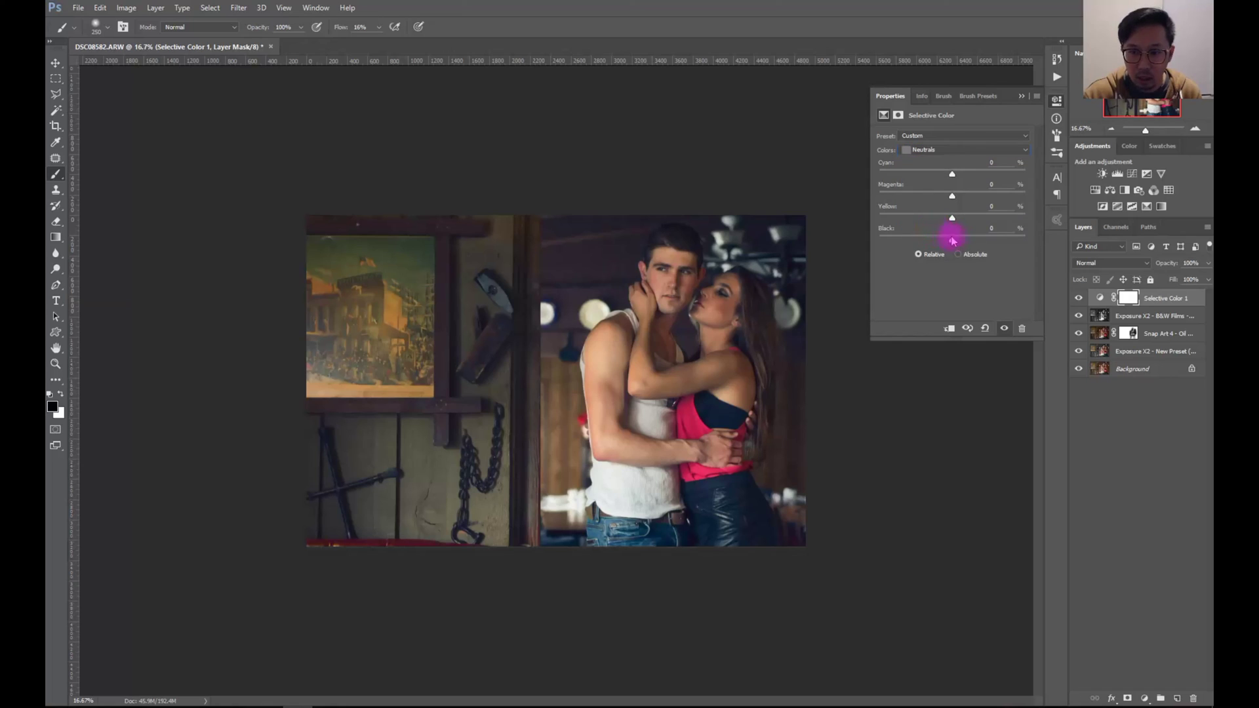
left_click_drag(951, 241, 950, 241)
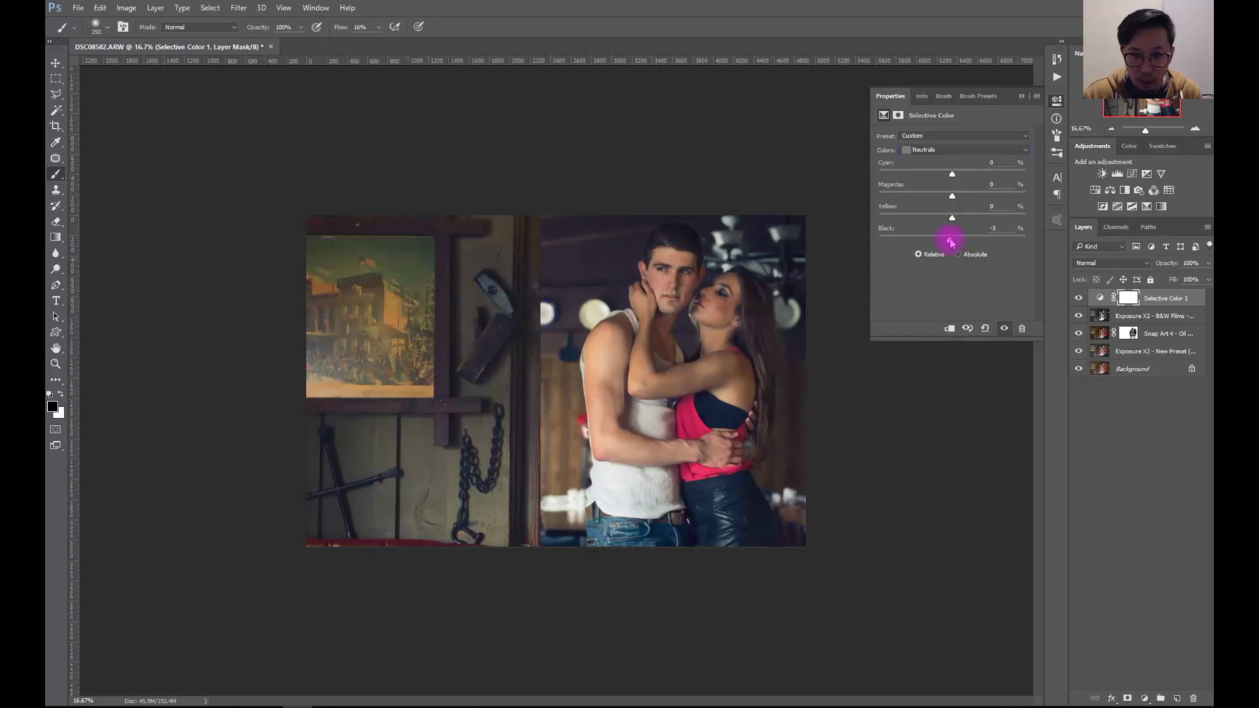
- Set Black to -2 for the Whites in the Selective Color adjustment and collapse its properties
left_click(944, 151)
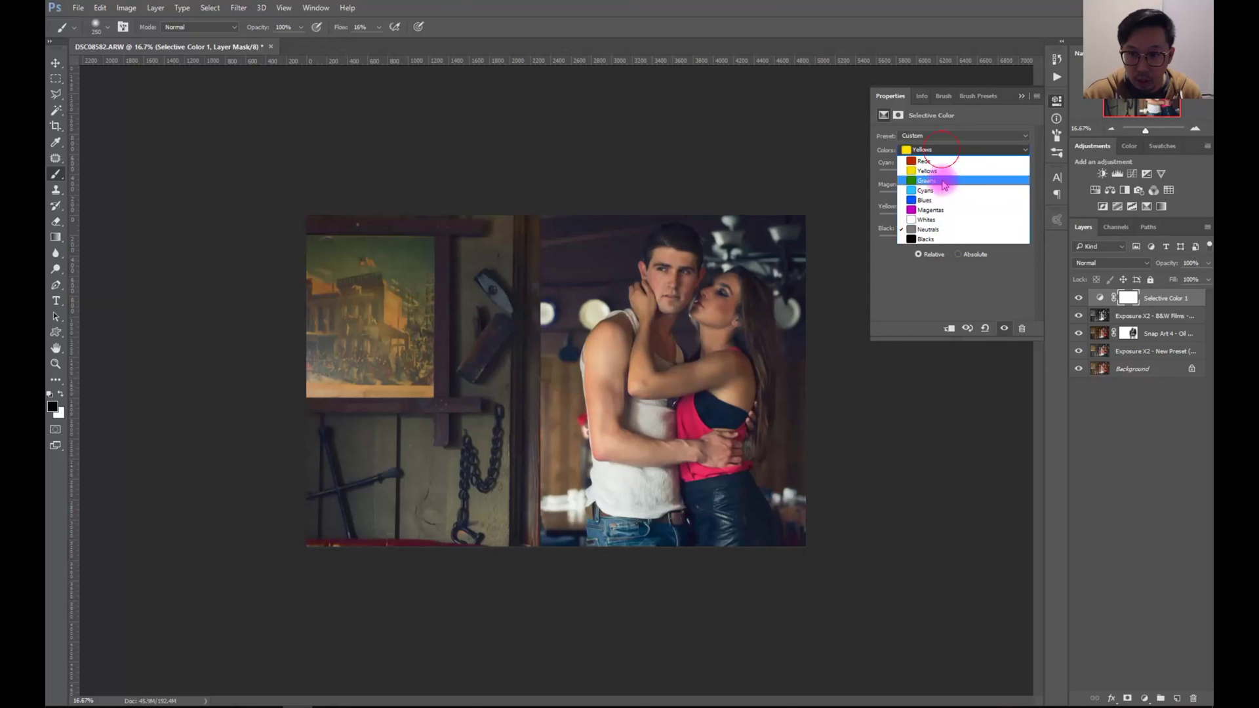
left_click(944, 225)
left_click_drag(945, 242, 950, 240)
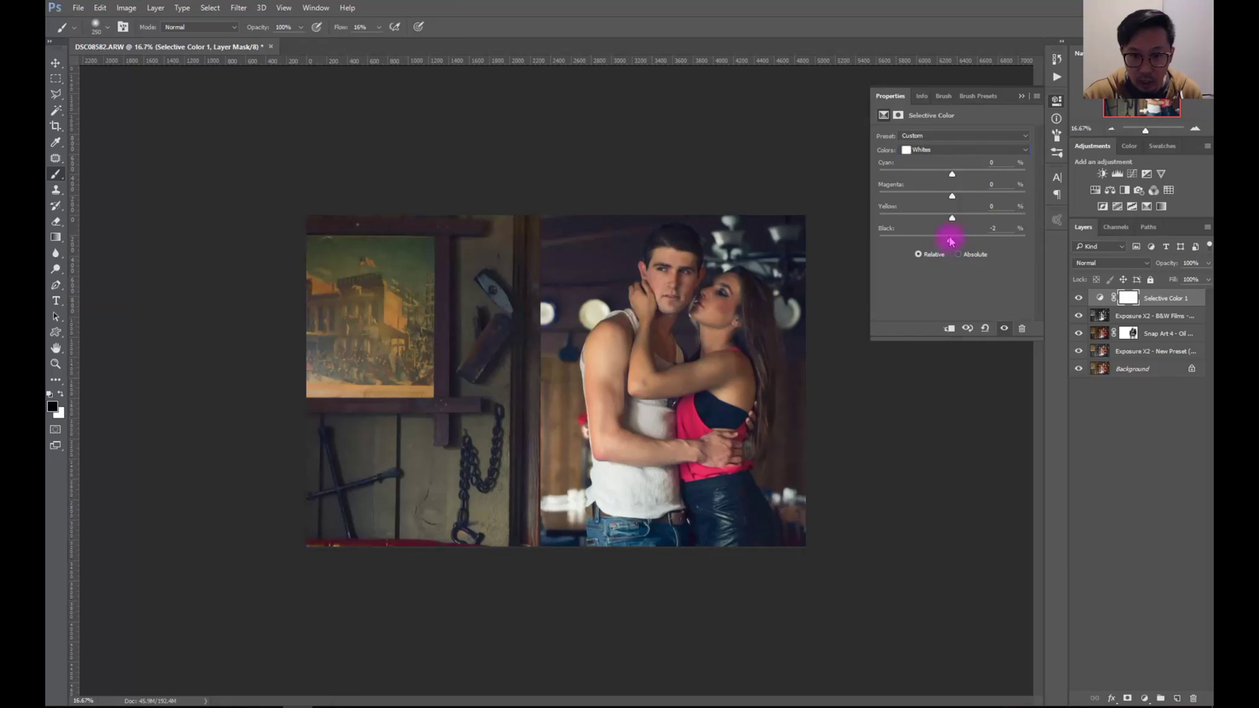
left_click(1021, 96)
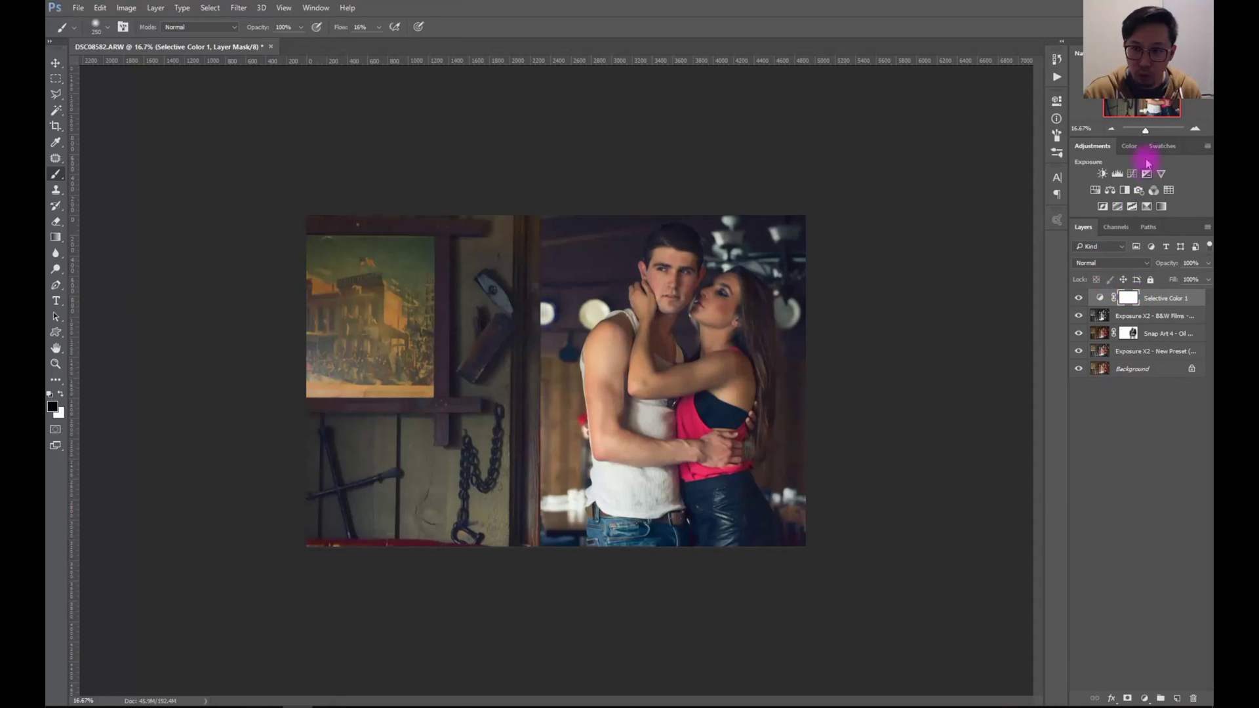
- Compare the finished picture with the original Background layer at 25% zoom, leaving all layers shown
left_click(1196, 131)
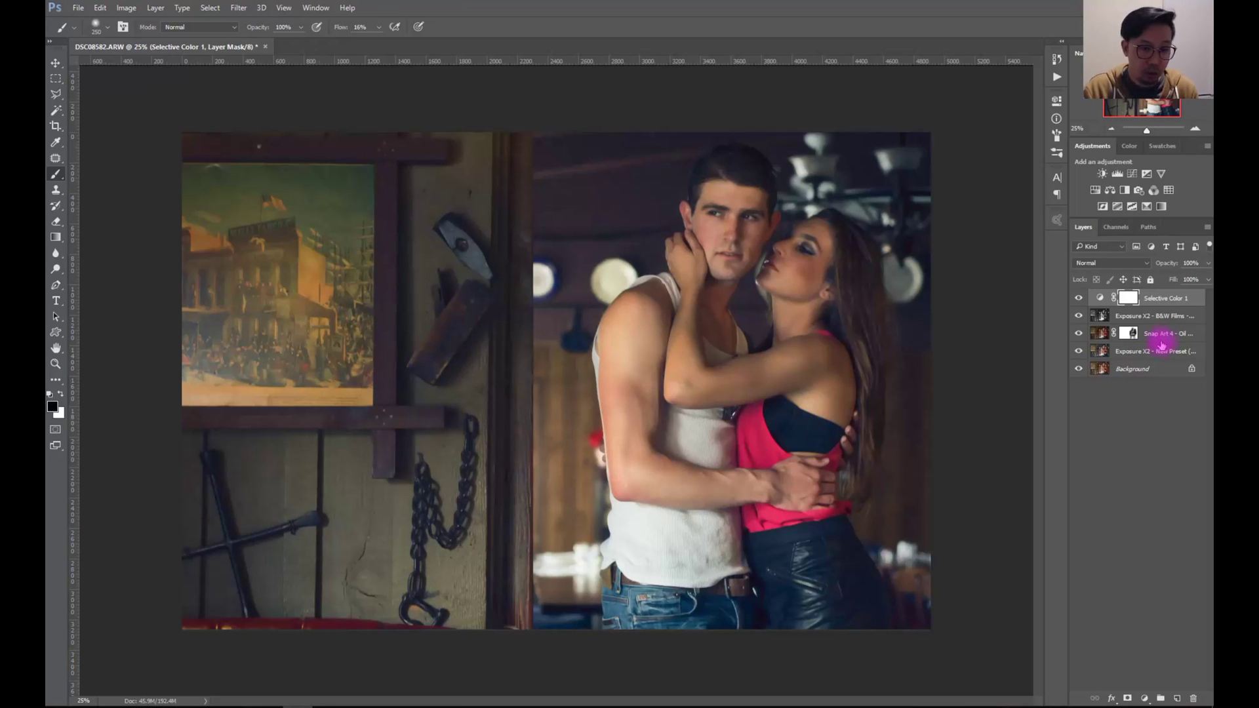
left_click(1084, 370, "alt")
left_click(1081, 299)
left_click(1081, 370, "alt")
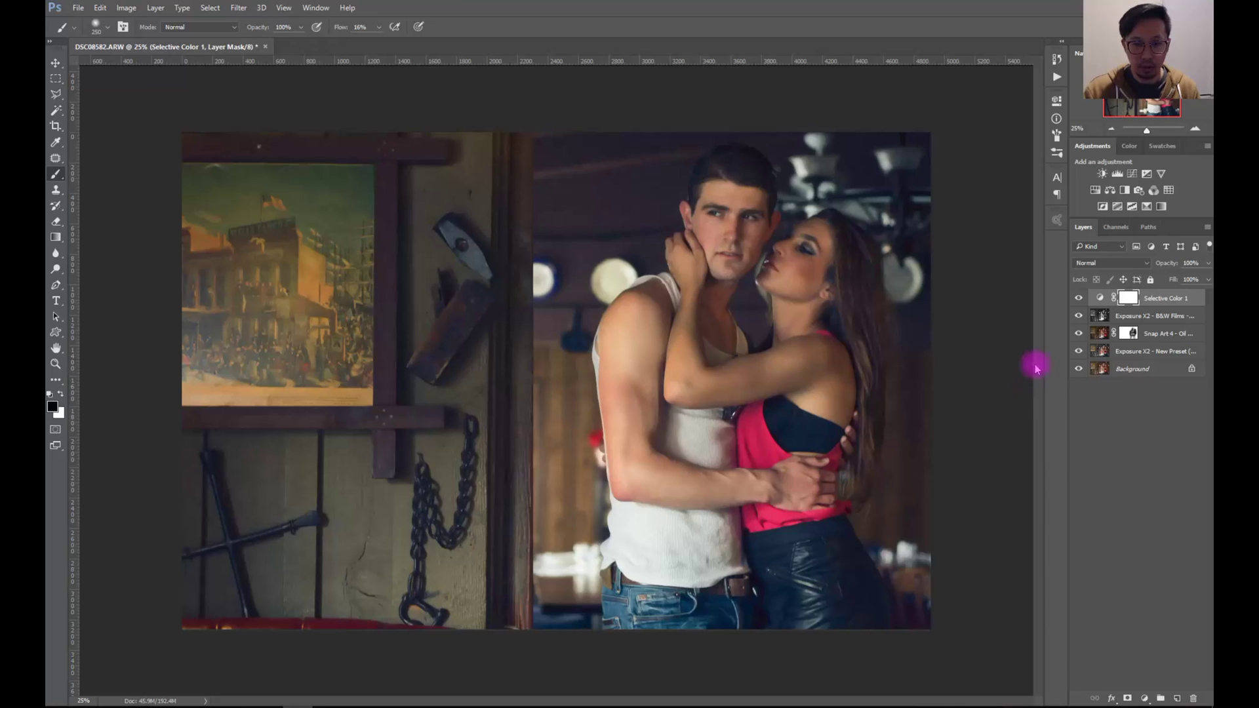
left_click(1079, 369, "alt")
left_click(1079, 371, "alt")
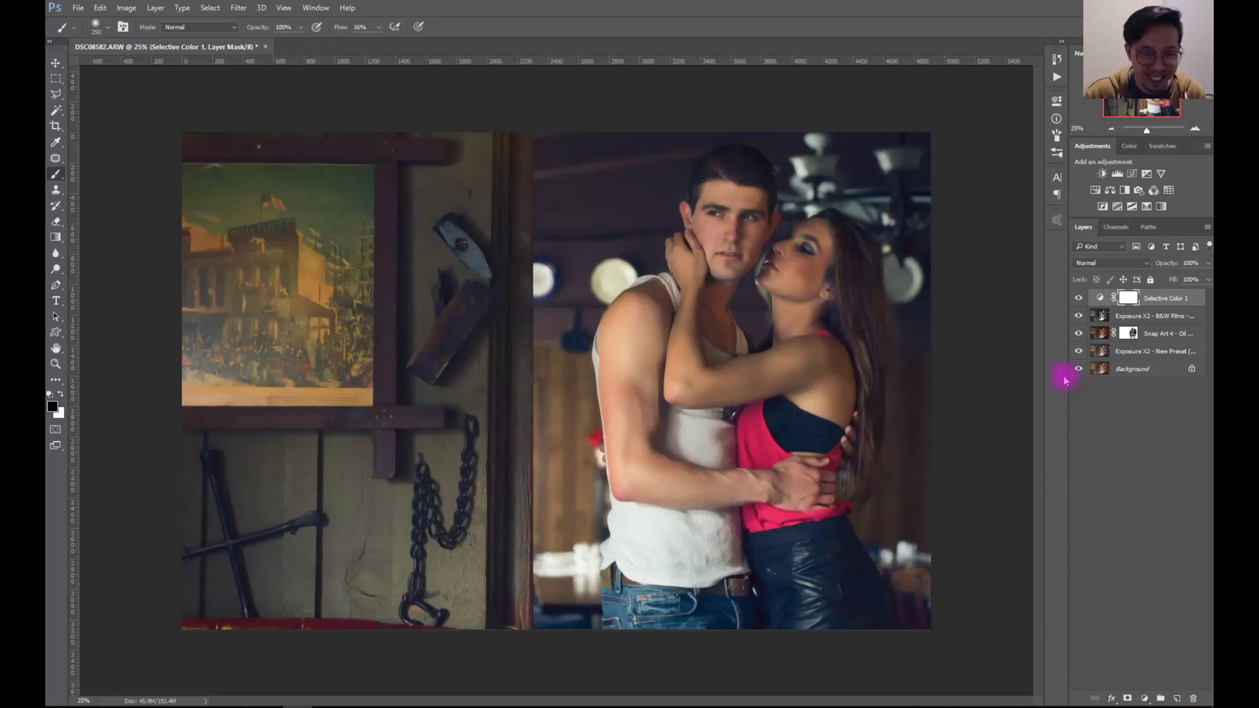